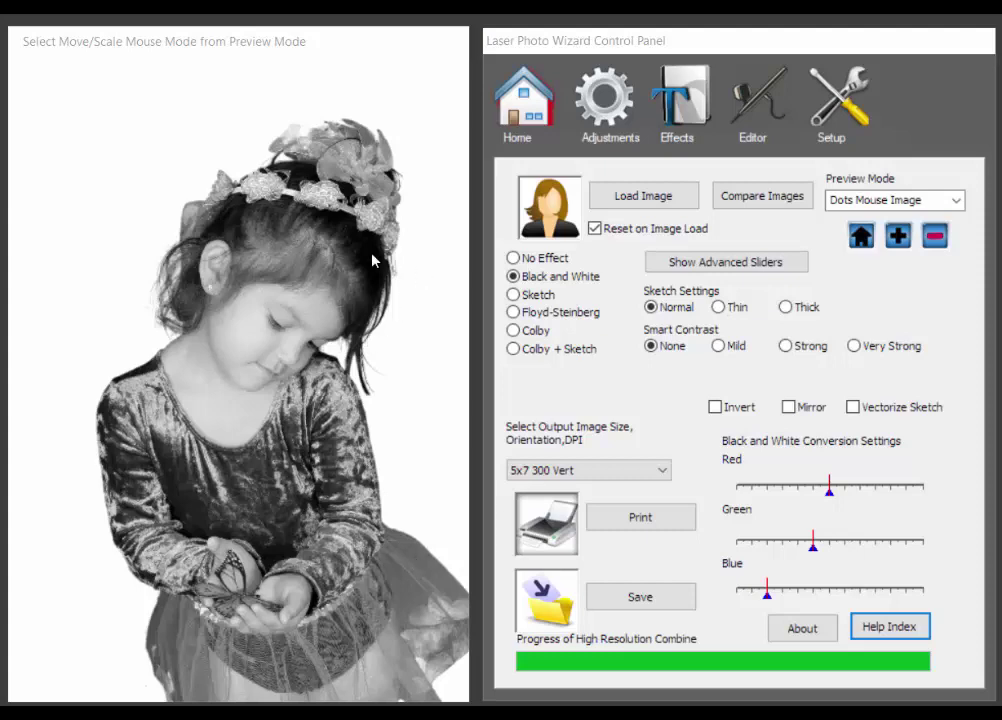
Step: Apply the Sketch effect to the girl's grayscale photo
{"action": "left_click", "coordinate": [528, 300]}
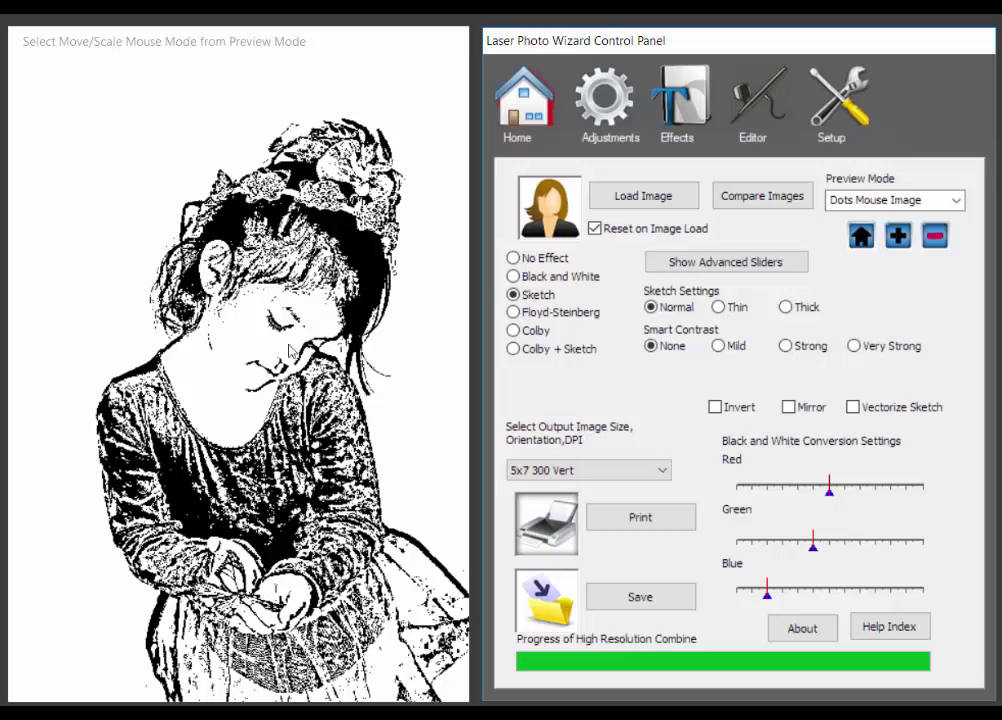
Step: Apply Floyd-Steinberg dithering, zoom in on the face, then preview in Gray Mouse Display
{"action": "left_click", "coordinate": [514, 313]}
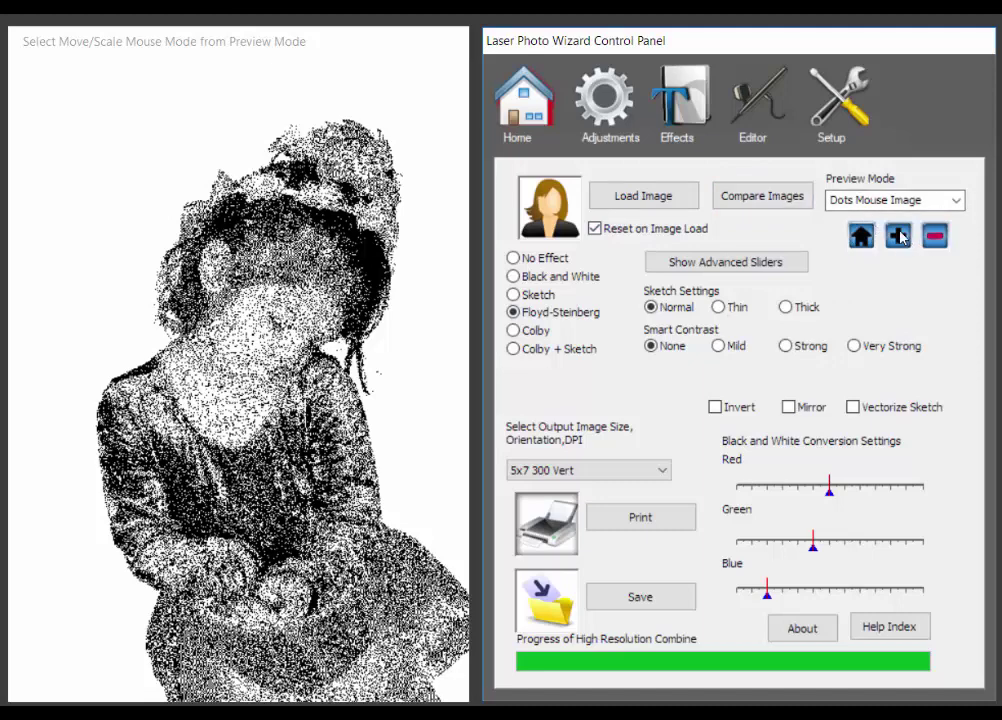
{"action": "left_click", "coordinate": [899, 240]}
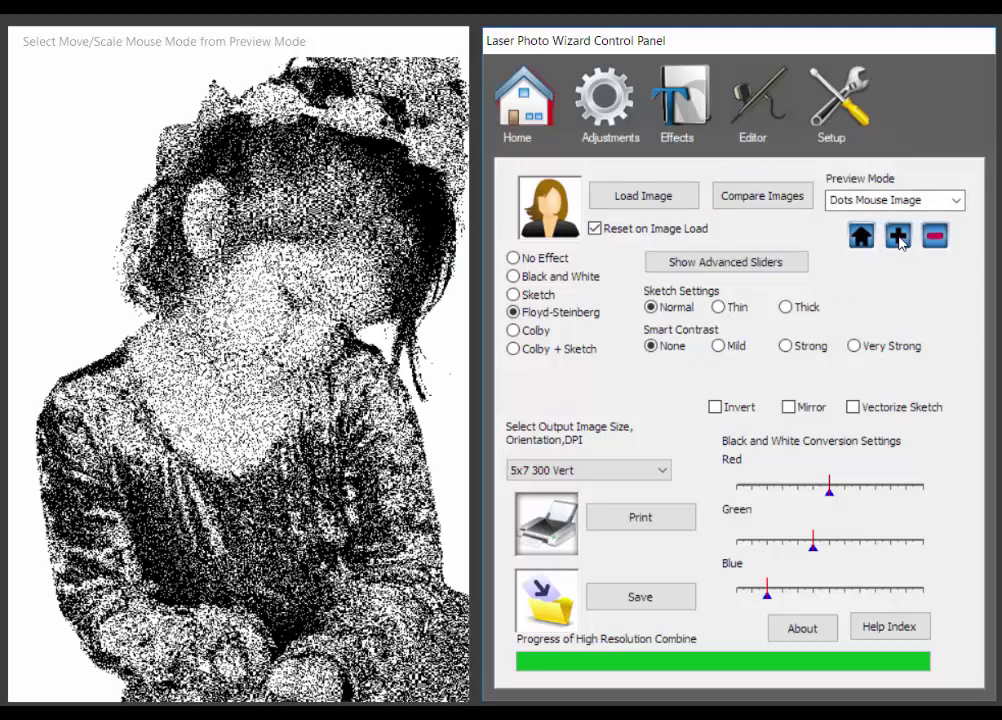
{"action": "left_click", "coordinate": [899, 240]}
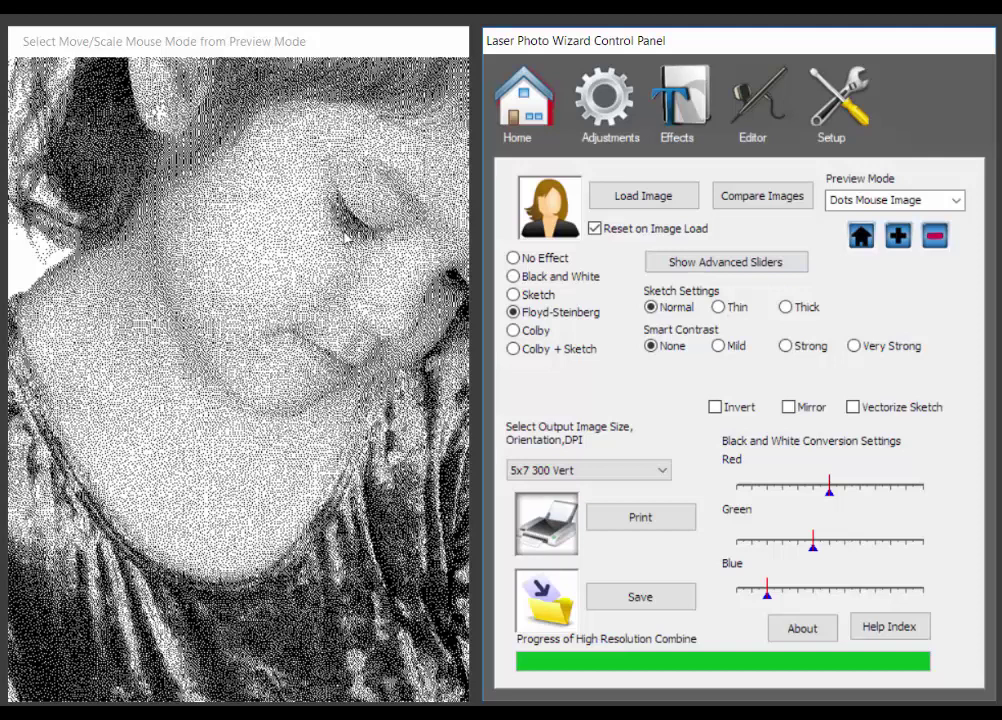
{"action": "left_click", "coordinate": [871, 243]}
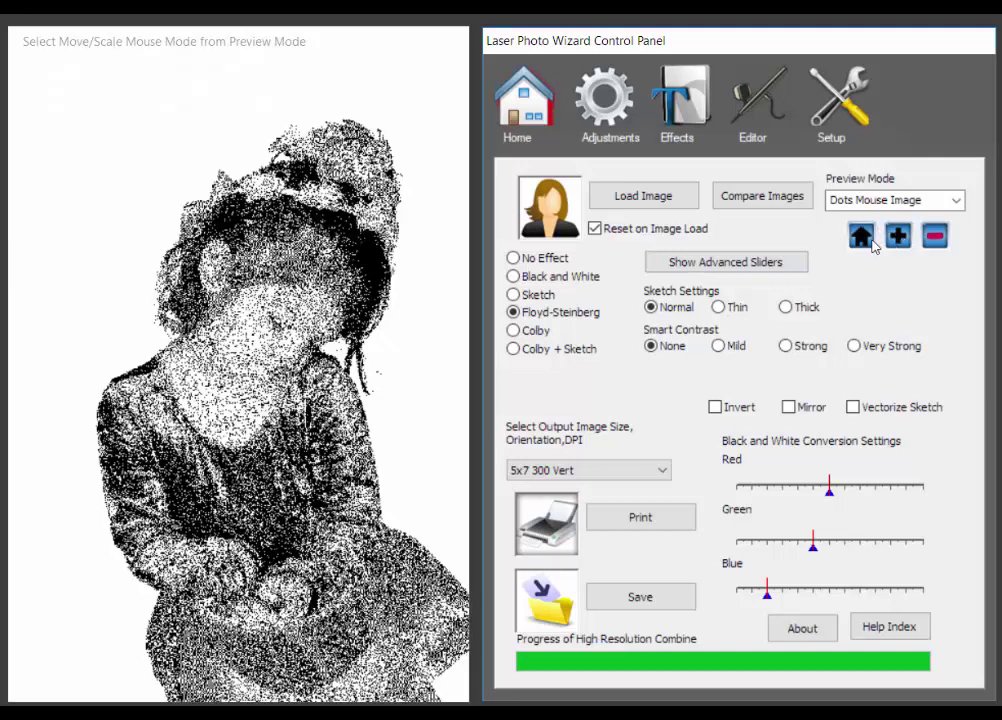
{"action": "left_click", "coordinate": [957, 203]}
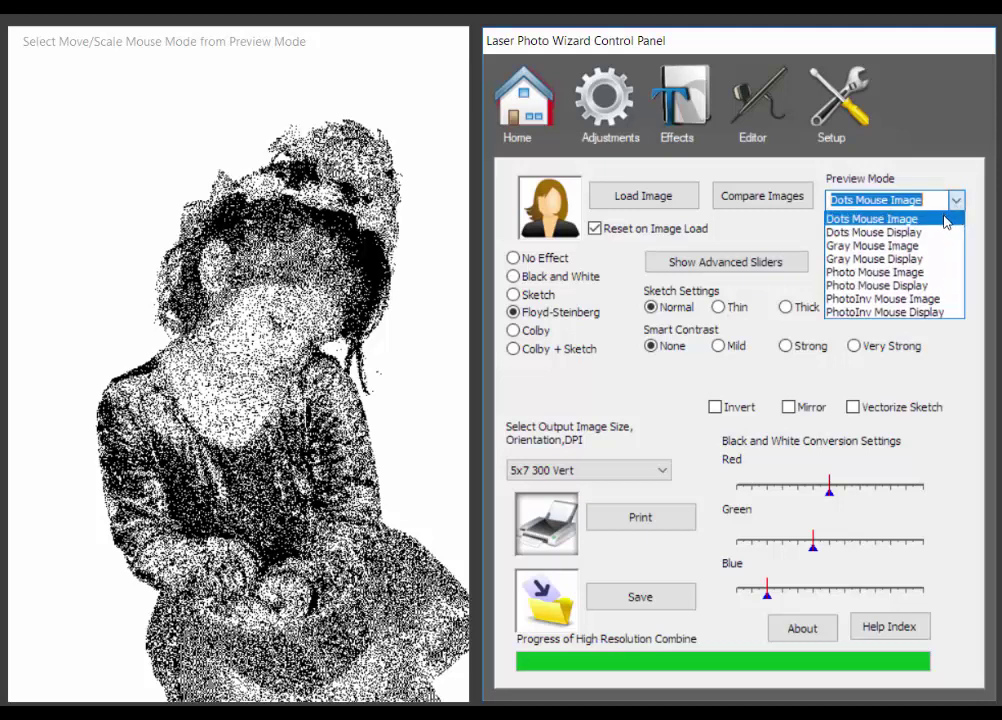
{"action": "left_click", "coordinate": [907, 259]}
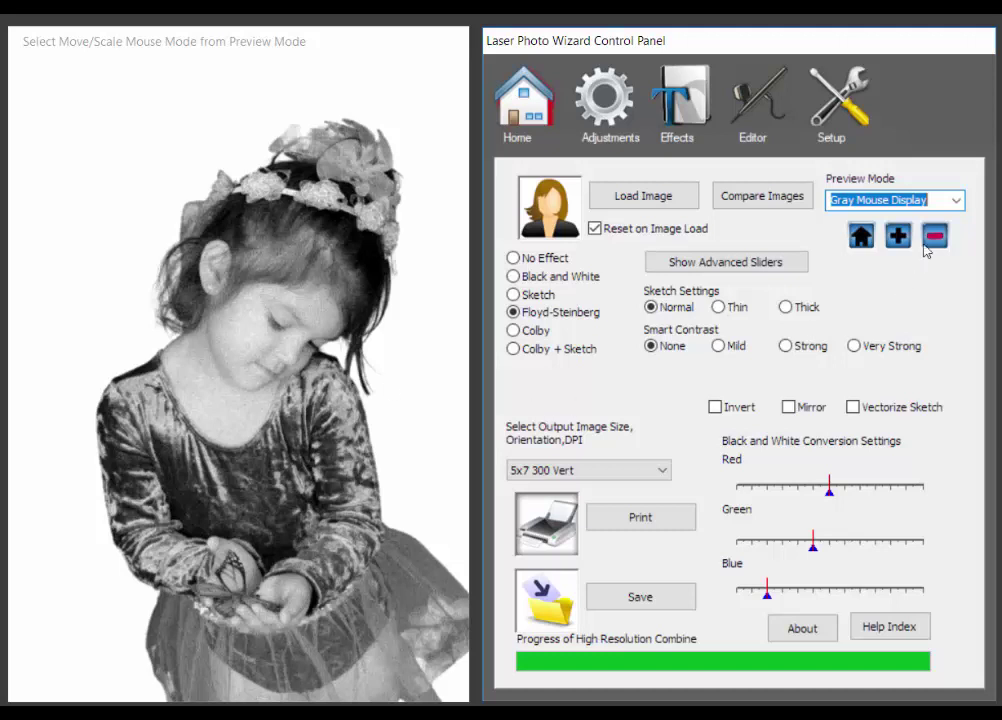
Step: Preview the portrait on wood with Photo Mouse Image and switch to Colby dithering
{"action": "left_click", "coordinate": [956, 201]}
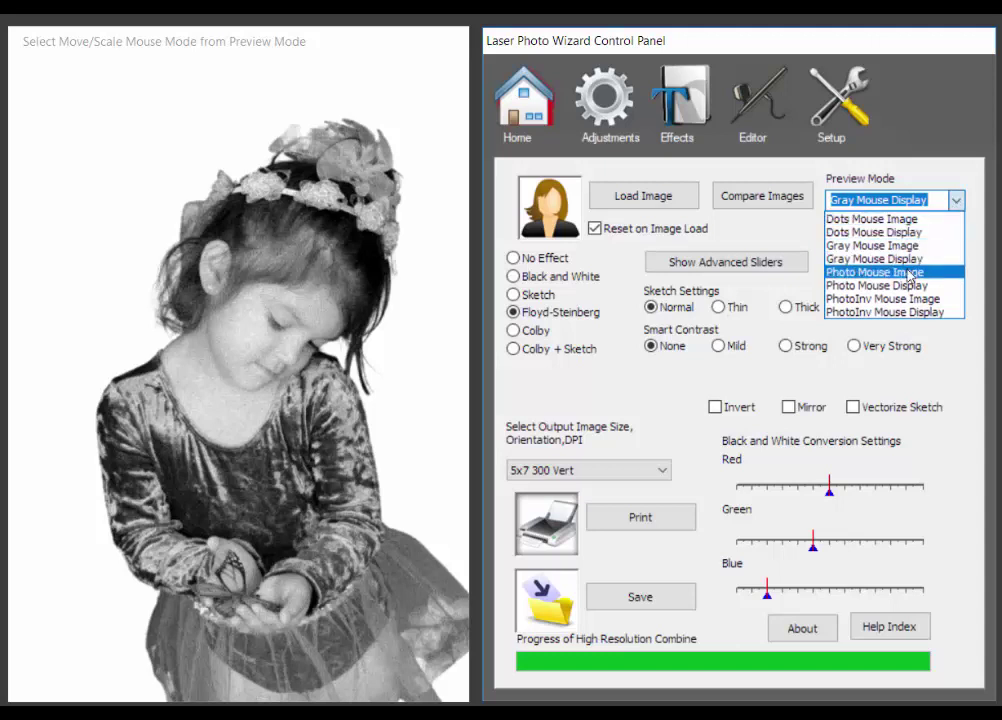
{"action": "left_click", "coordinate": [910, 272]}
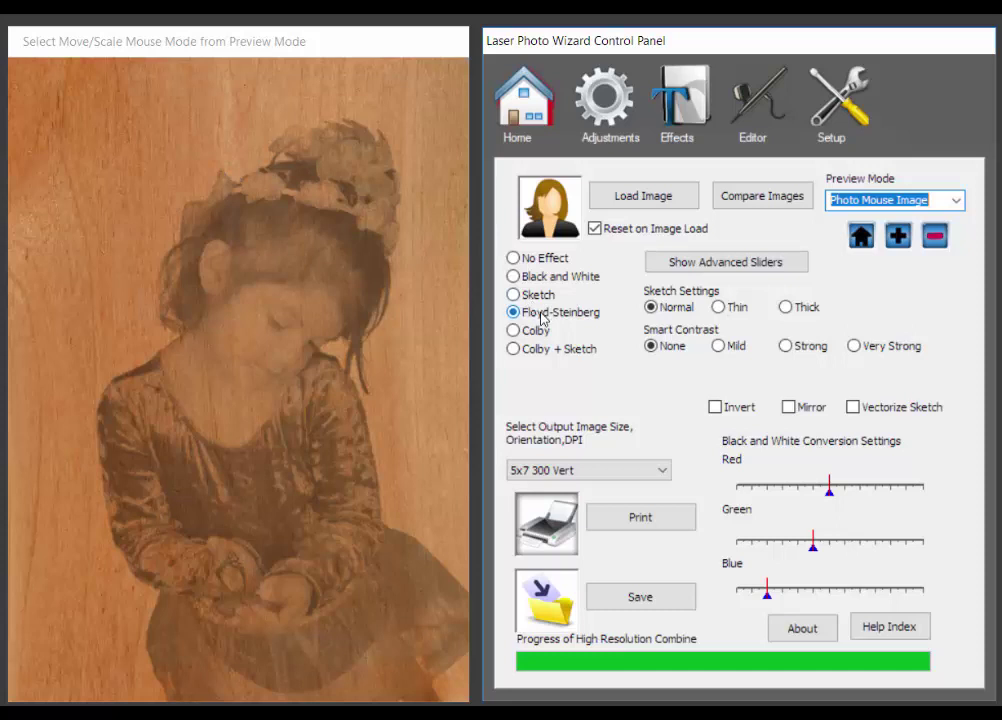
{"action": "left_click", "coordinate": [522, 334]}
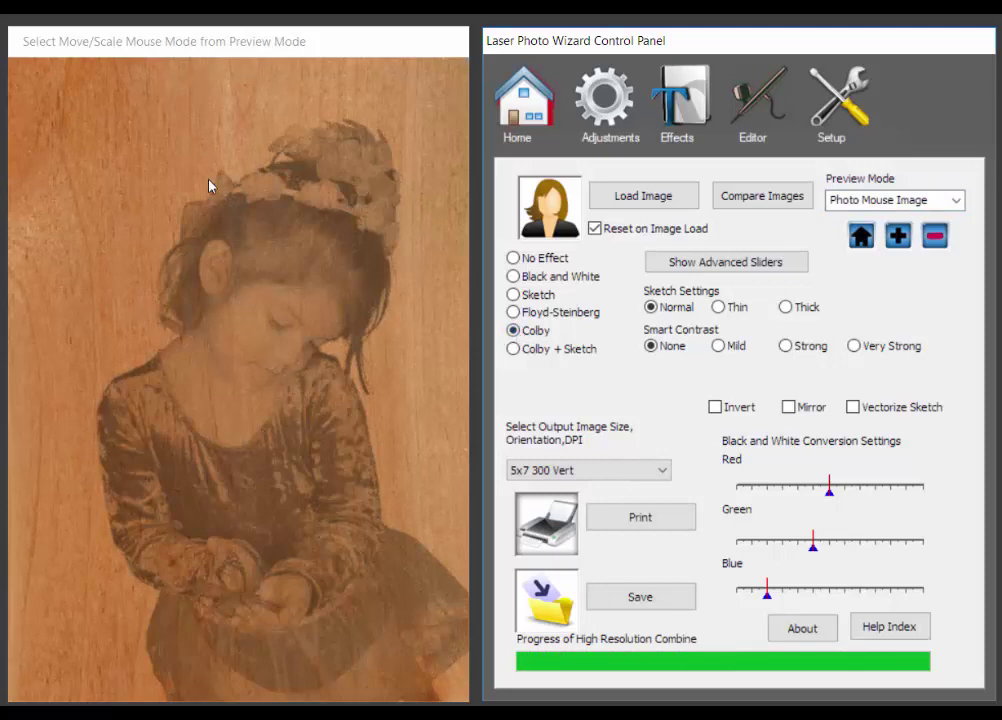
Step: Preview as Dots Mouse Display, zoom three steps, compare Floyd-Steinberg, and keep Colby
{"action": "left_click", "coordinate": [957, 201]}
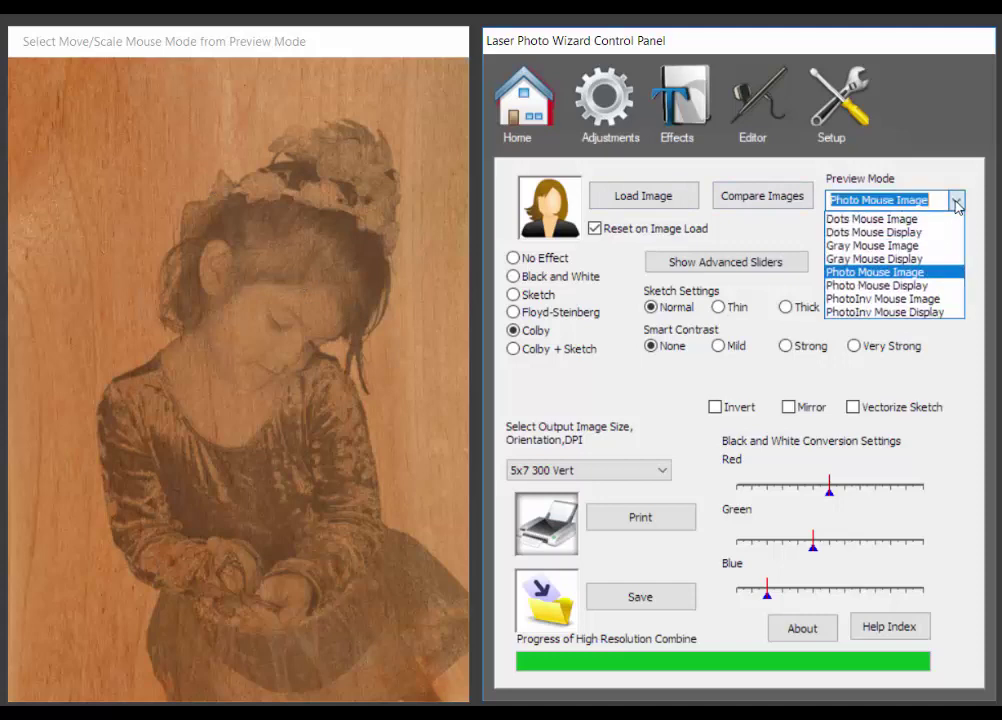
{"action": "left_click", "coordinate": [916, 233]}
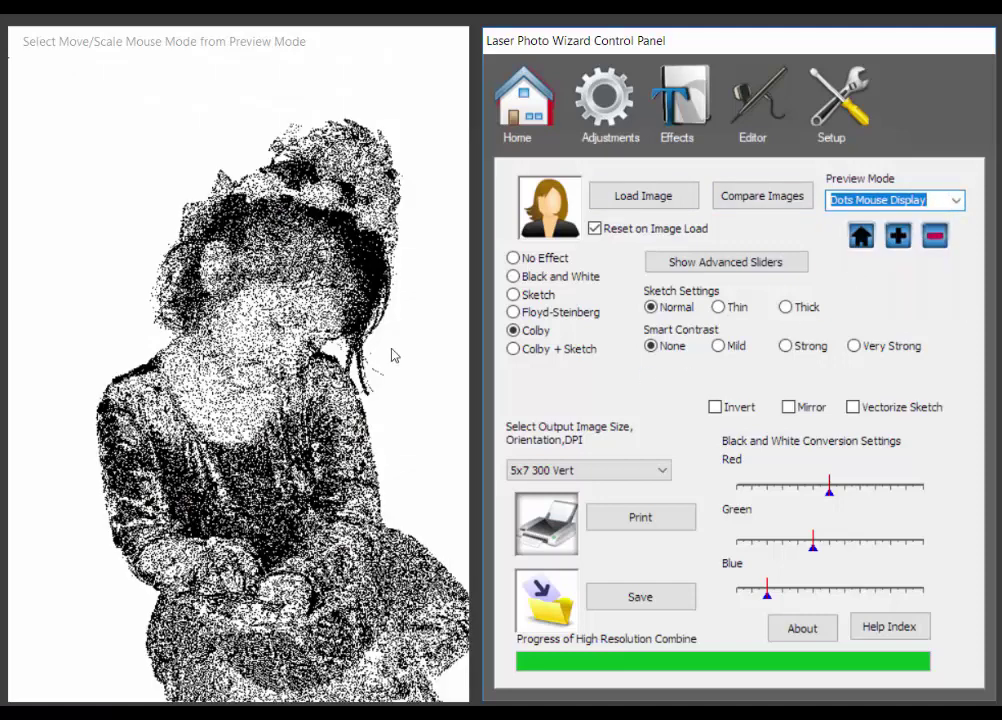
{"action": "left_click", "coordinate": [907, 241]}
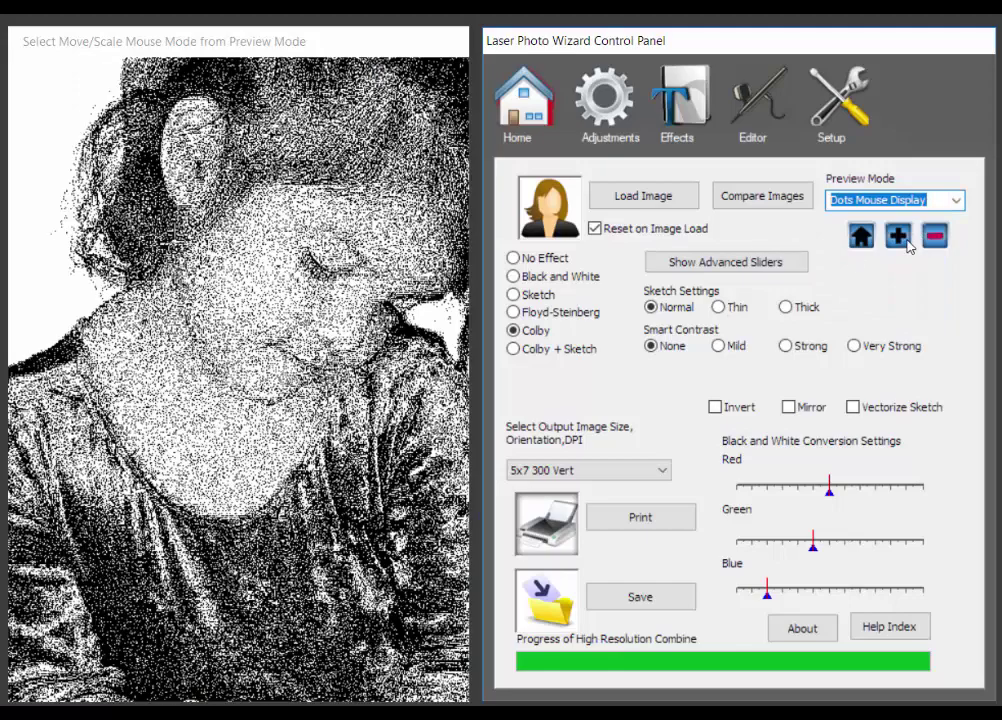
{"action": "left_click", "coordinate": [907, 241]}
{"action": "left_click", "coordinate": [907, 241]}
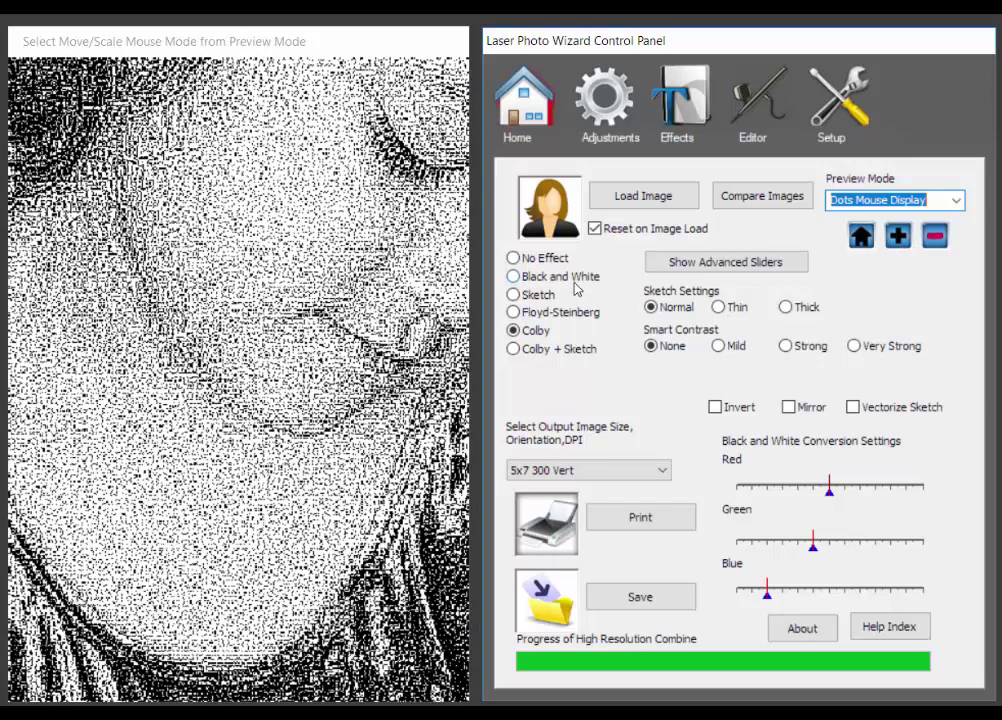
{"action": "left_click", "coordinate": [529, 316]}
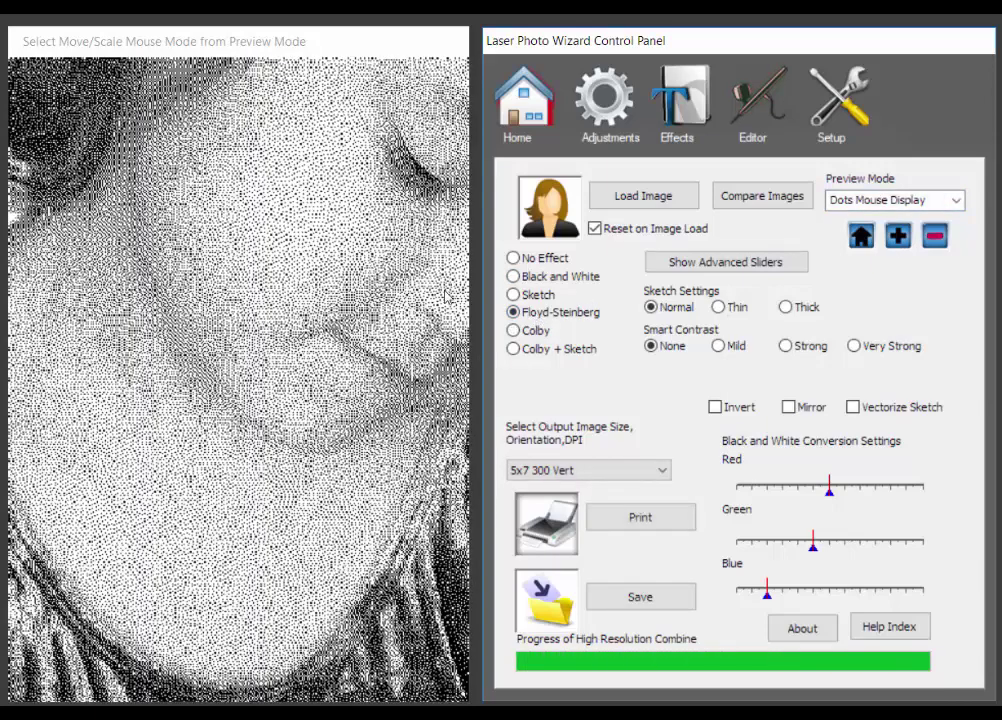
{"action": "left_click", "coordinate": [524, 335]}
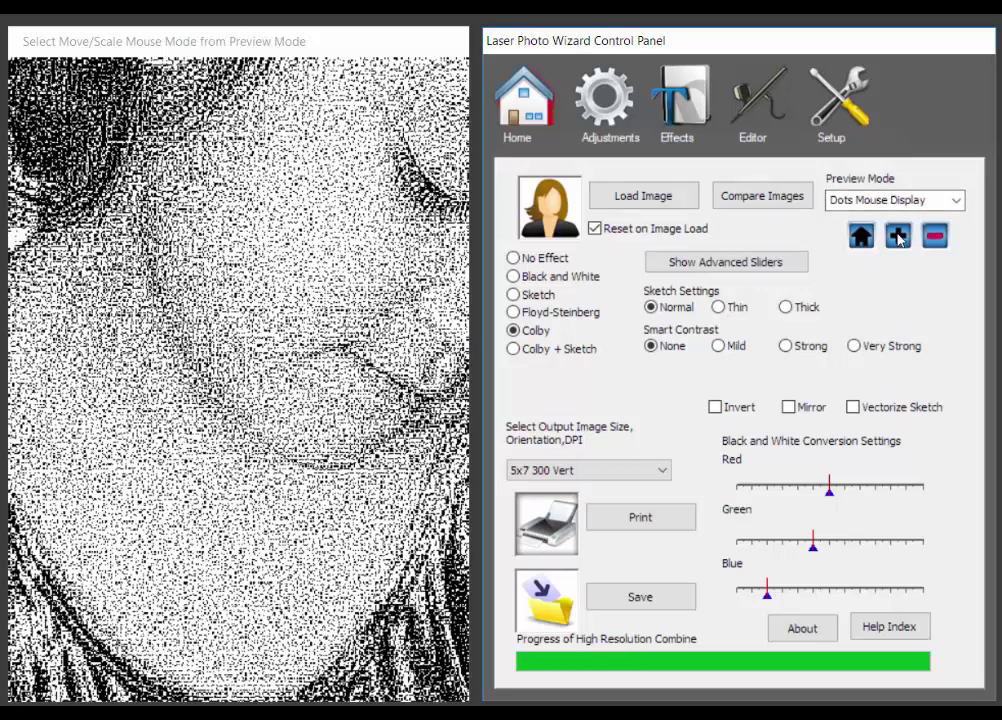
Step: Reset the view in Gray Mouse Display, try Floyd-Steinberg and Colby, then choose Sketch
{"action": "left_click", "coordinate": [862, 237]}
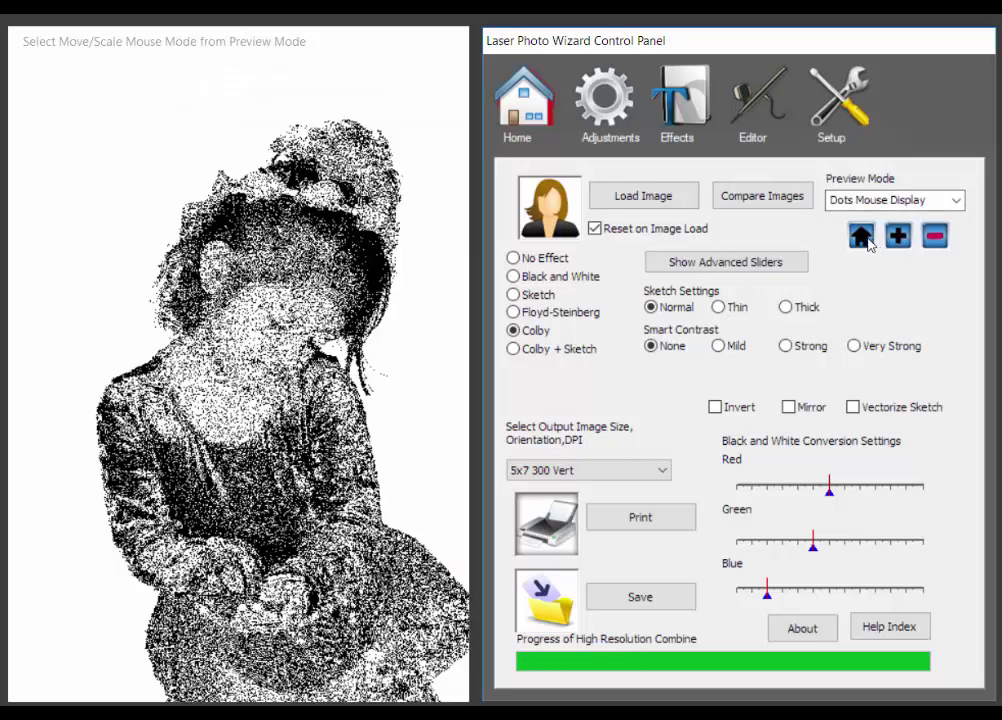
{"action": "left_click", "coordinate": [955, 200]}
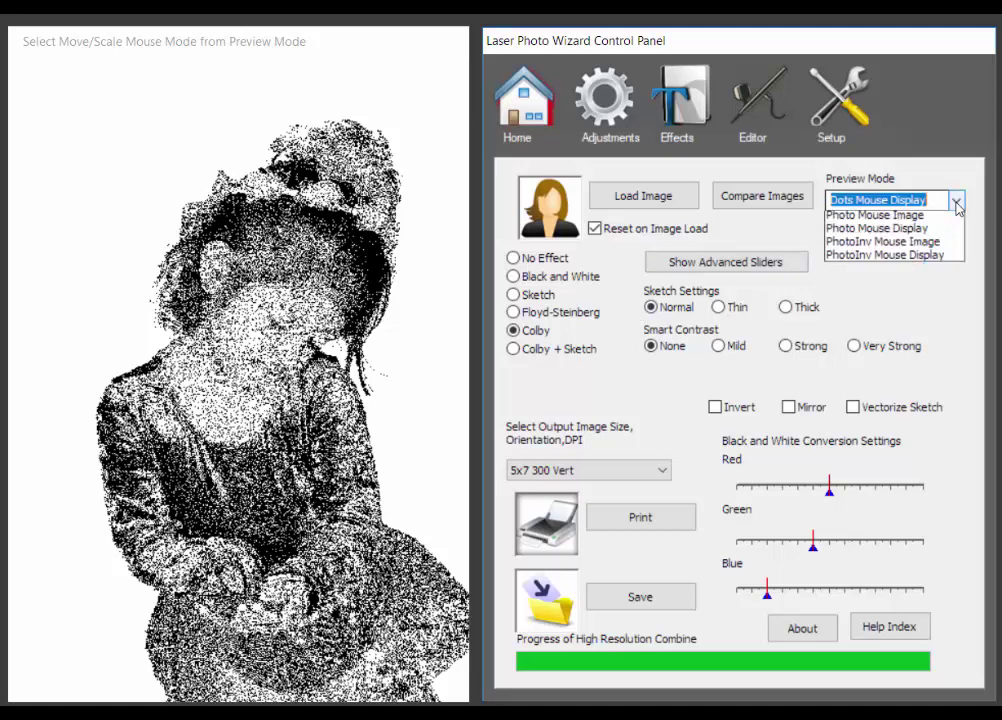
{"action": "left_click", "coordinate": [875, 258]}
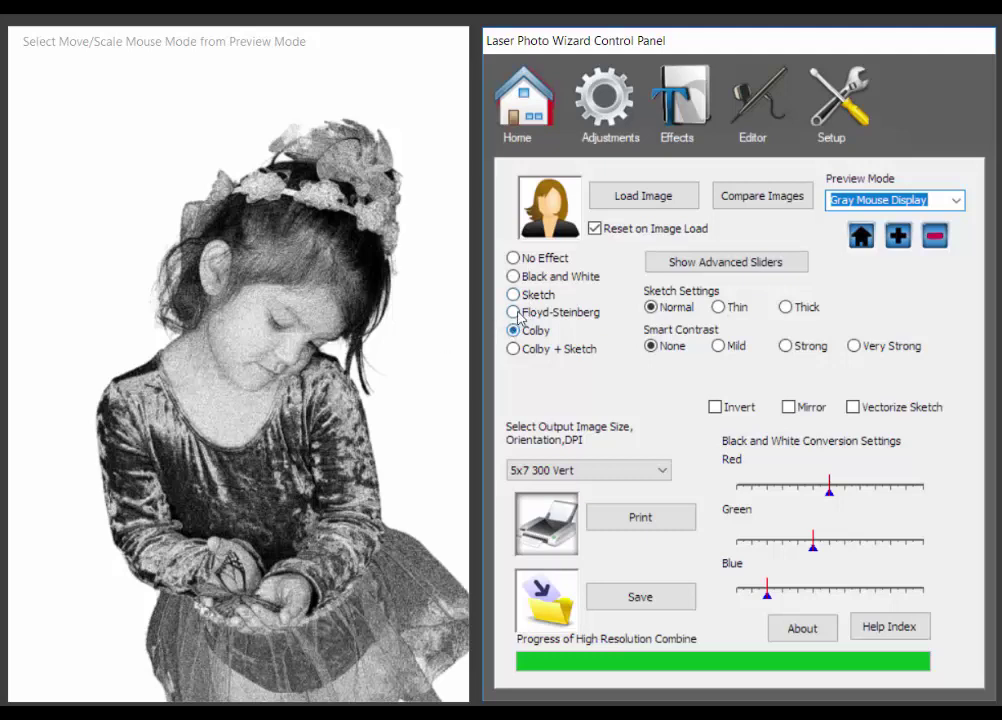
{"action": "left_click", "coordinate": [514, 312]}
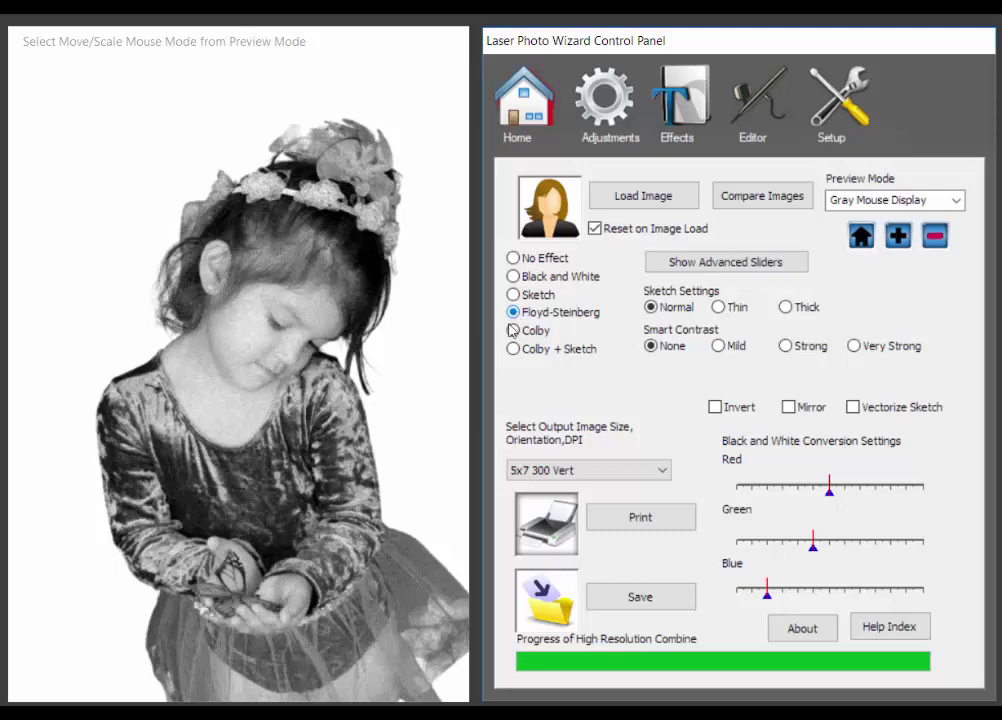
{"action": "left_click", "coordinate": [514, 330]}
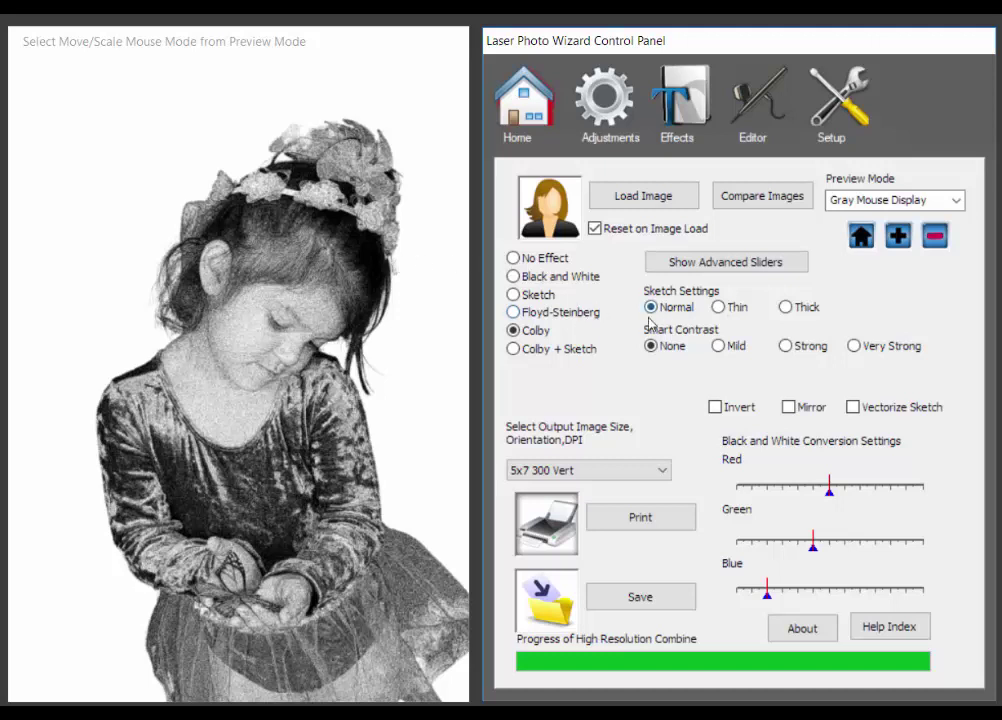
{"action": "left_click", "coordinate": [515, 296]}
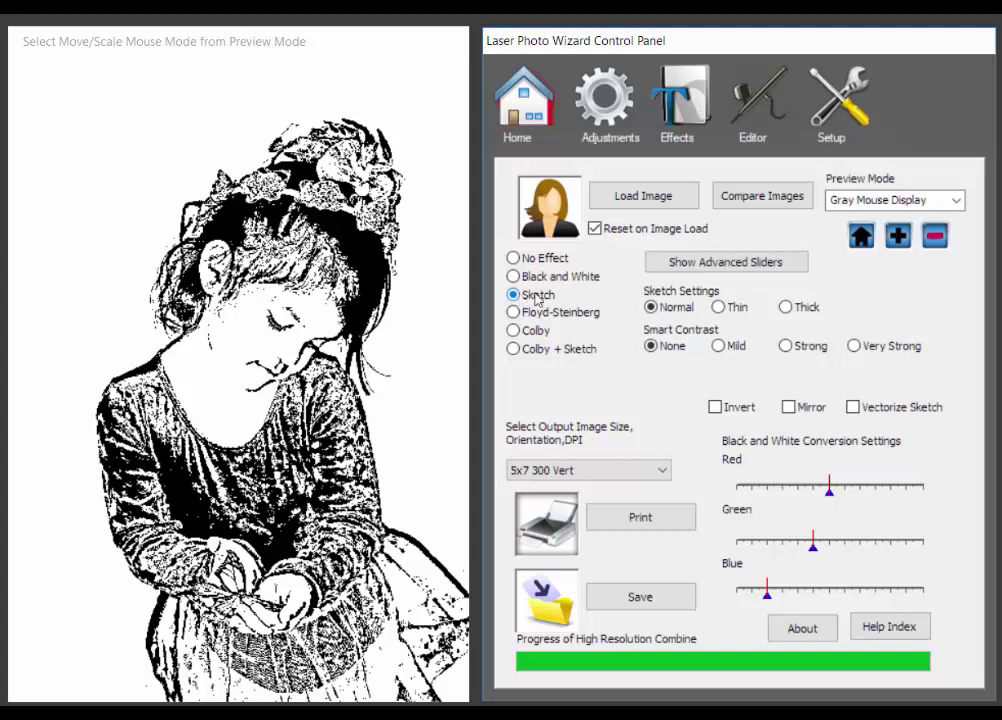
Step: Preview on wood with Photo Mouse Display, try Colby, then apply Colby + Sketch
{"action": "left_click", "coordinate": [956, 202]}
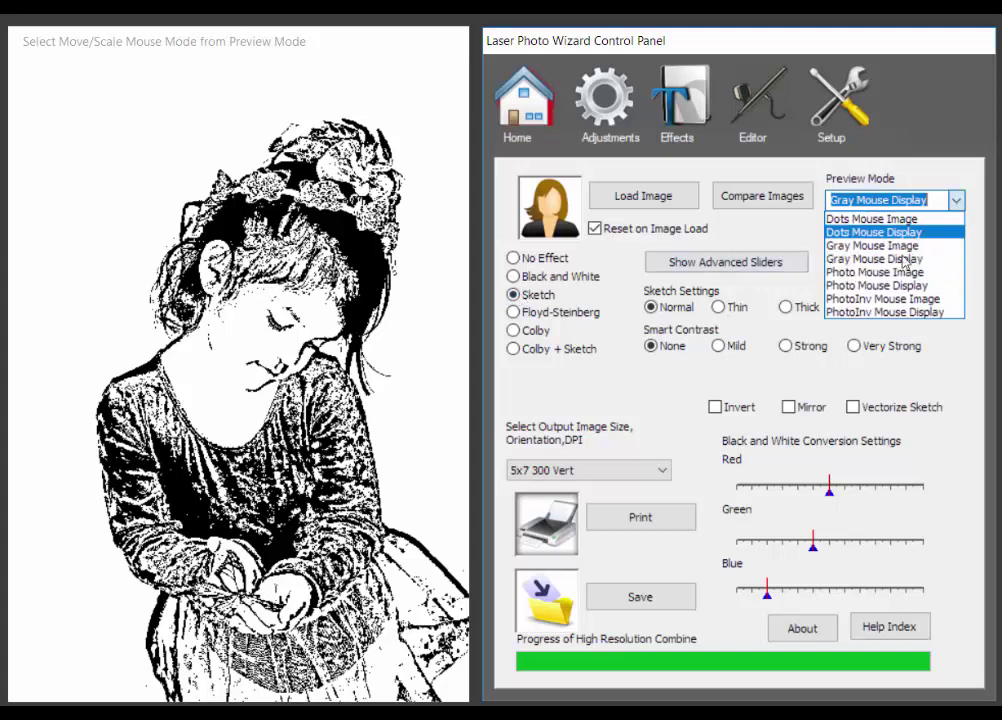
{"action": "left_click", "coordinate": [893, 286]}
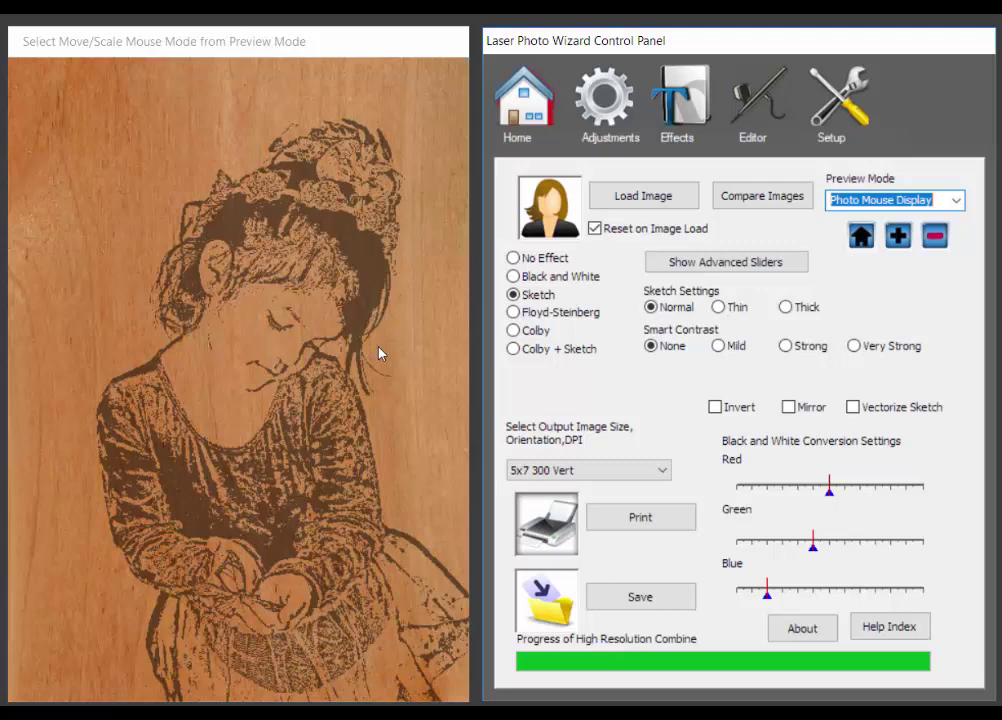
{"action": "left_click", "coordinate": [514, 331]}
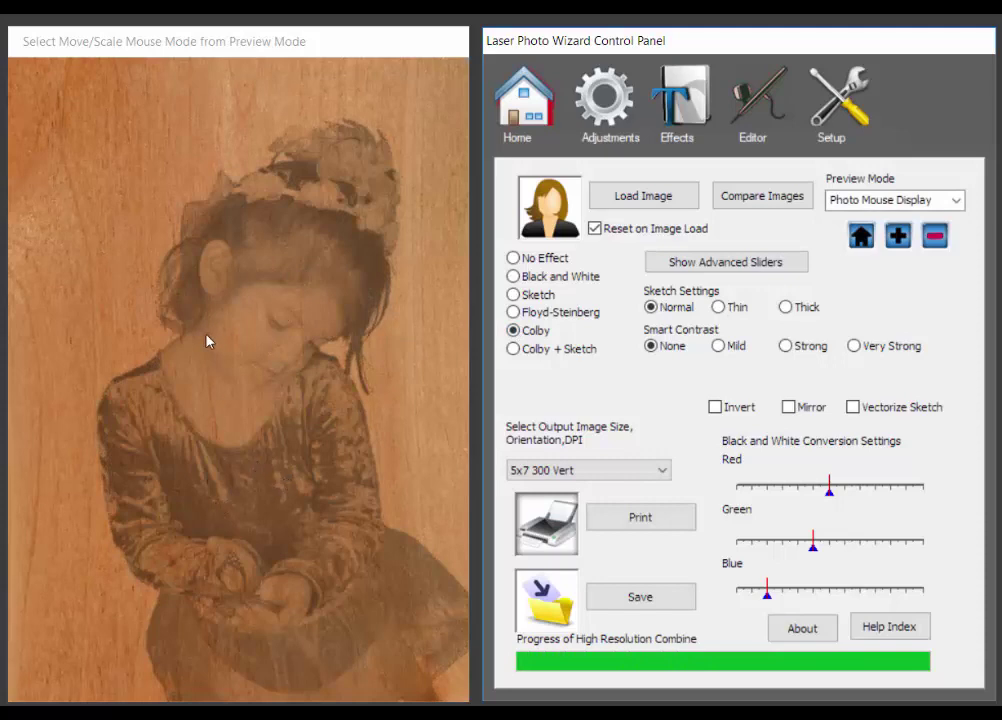
{"action": "left_click", "coordinate": [514, 349]}
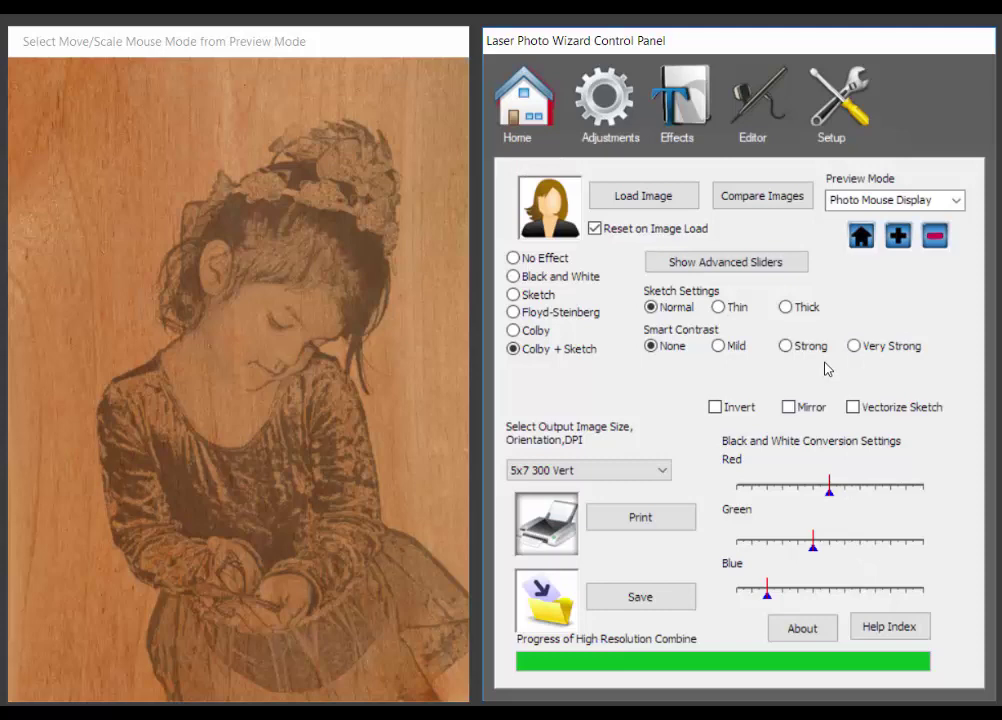
Step: Switch to Black and White and tune the Red and Blue conversion sliders darker
{"action": "left_click", "coordinate": [514, 277]}
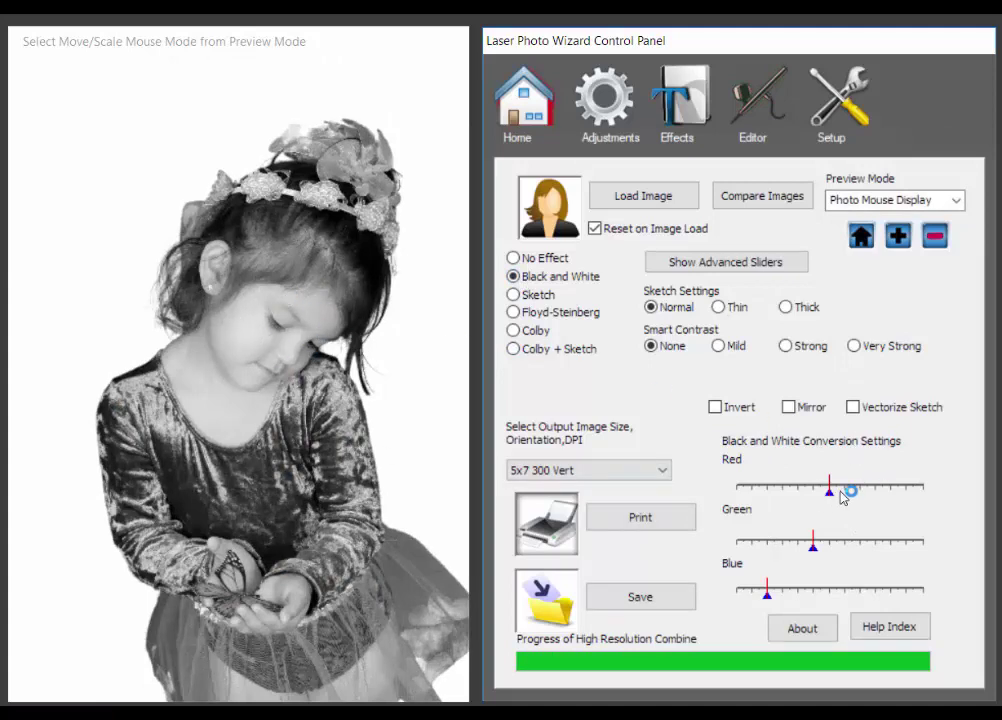
{"action": "mouse_move", "coordinate": [838, 494]}
{"action": "left_mouse_down"}
{"action": "mouse_move", "coordinate": [870, 494]}
{"action": "mouse_move", "coordinate": [830, 491]}
{"action": "left_mouse_up"}
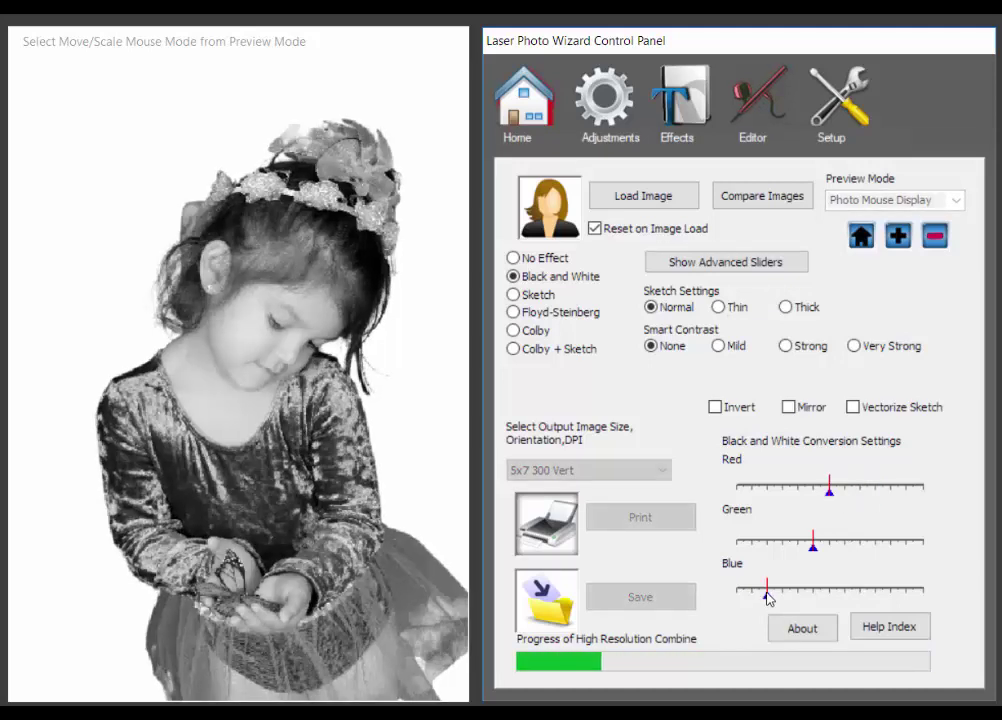
{"action": "left_click_drag", "start_coordinate": [767, 592], "coordinate": [826, 590]}
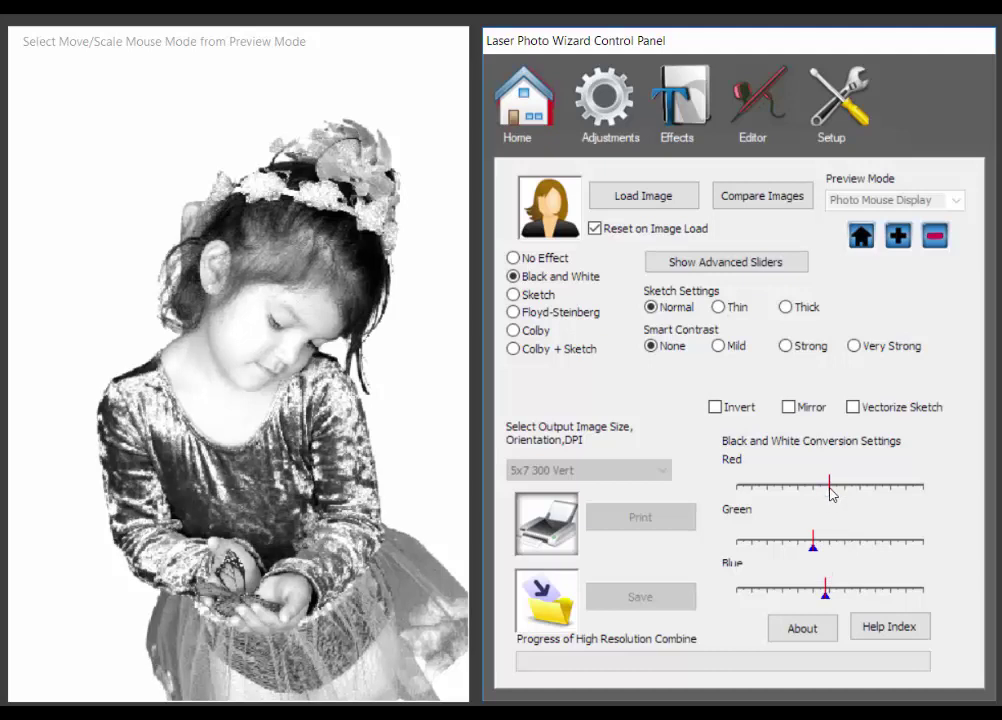
{"action": "left_click_drag", "start_coordinate": [829, 488], "coordinate": [741, 490]}
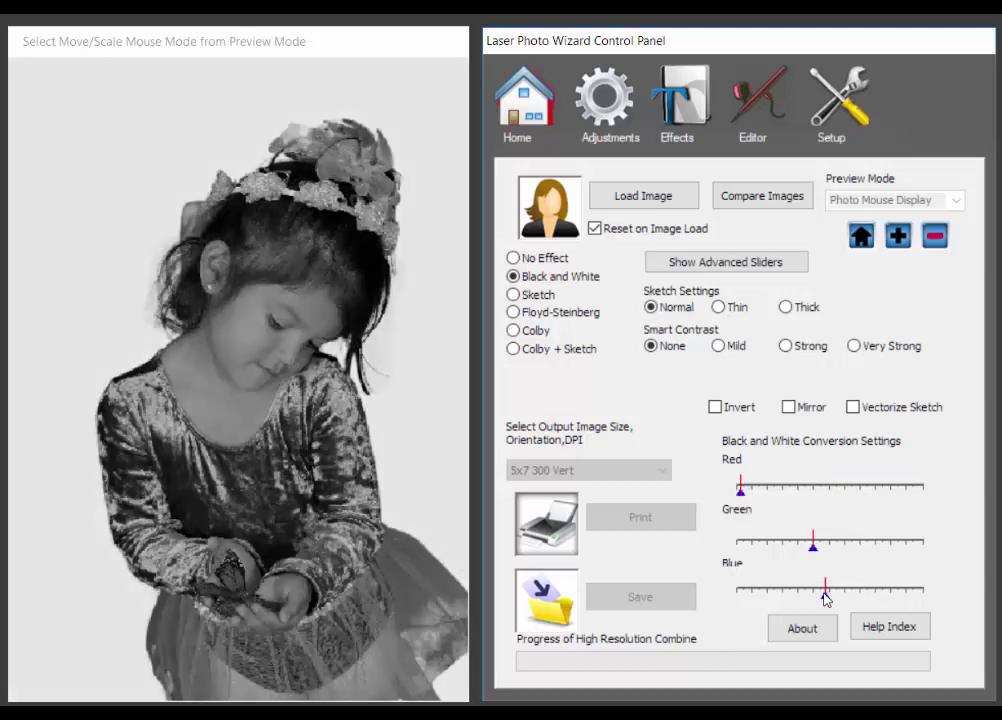
{"action": "left_click_drag", "start_coordinate": [825, 590], "coordinate": [898, 590]}
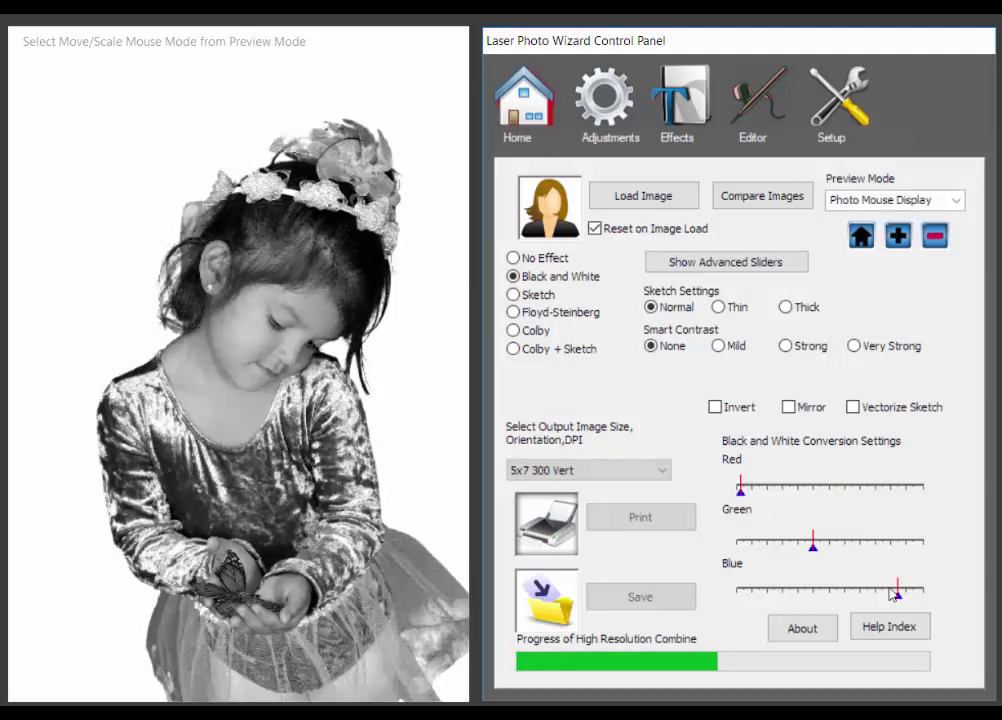
{"action": "left_click", "coordinate": [752, 489]}
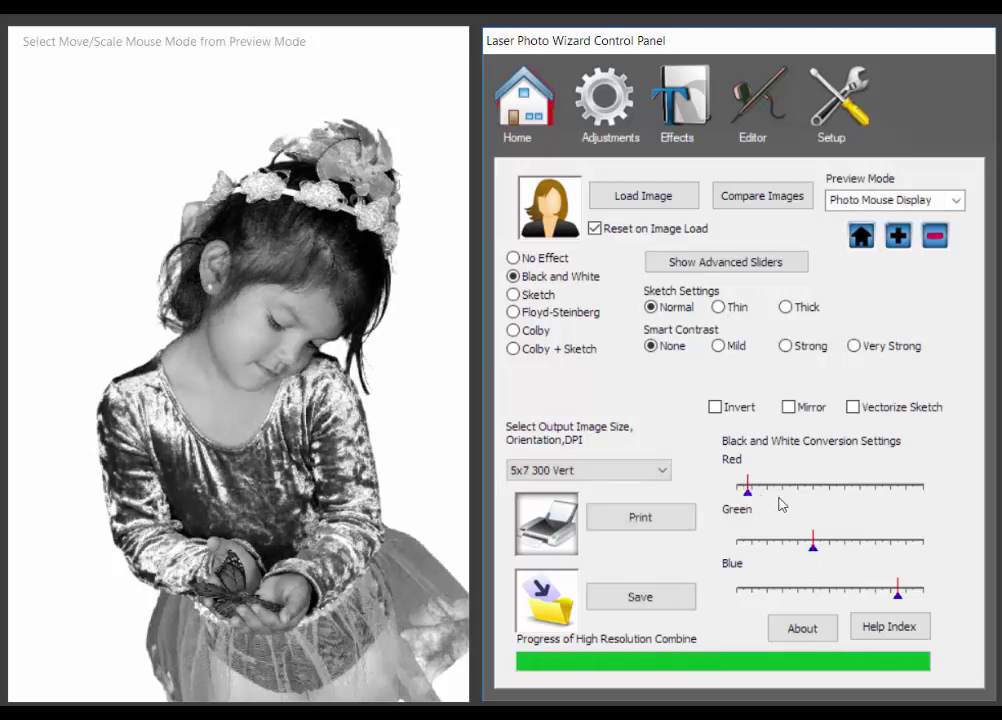
{"action": "left_click_drag", "start_coordinate": [748, 490], "coordinate": [845, 489]}
{"action": "mouse_move", "coordinate": [897, 591]}
{"action": "left_mouse_down"}
{"action": "mouse_move", "coordinate": [758, 591]}
{"action": "mouse_move", "coordinate": [767, 592]}
{"action": "left_mouse_up"}
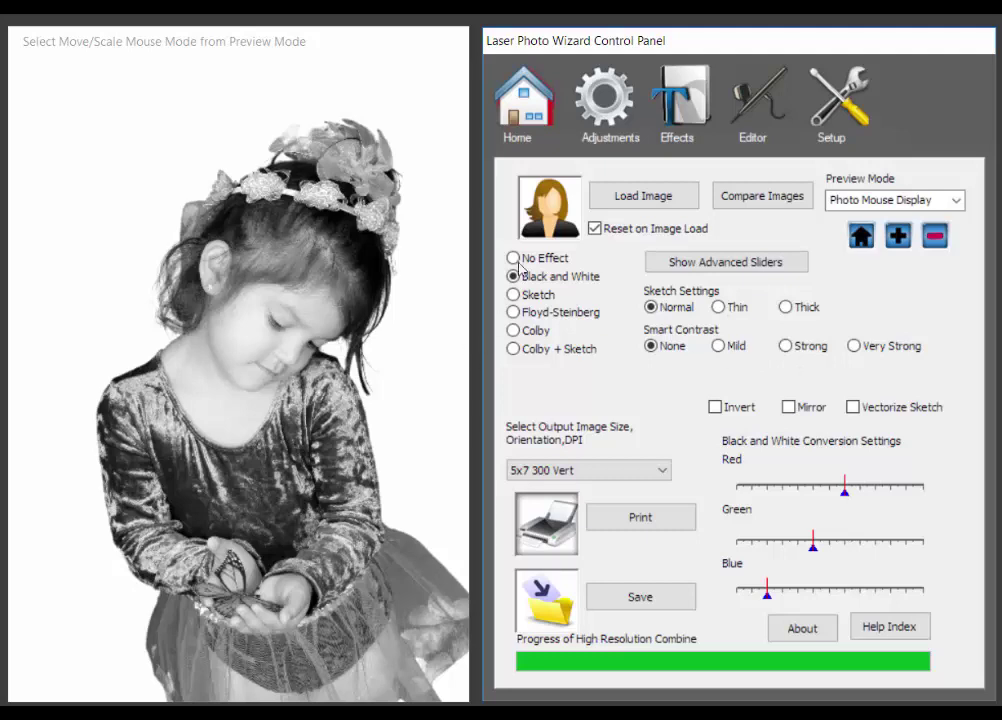
Step: Reselect Black and White and step Smart Contrast through Mild and Strong to Very Strong
{"action": "left_click", "coordinate": [513, 330]}
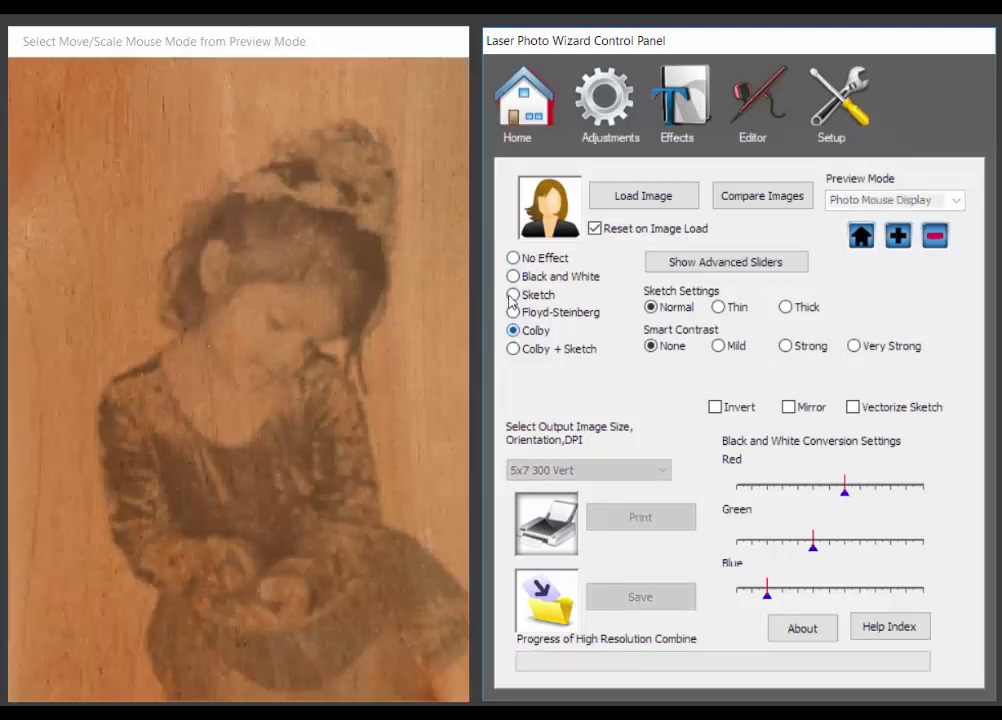
{"action": "left_click", "coordinate": [514, 277]}
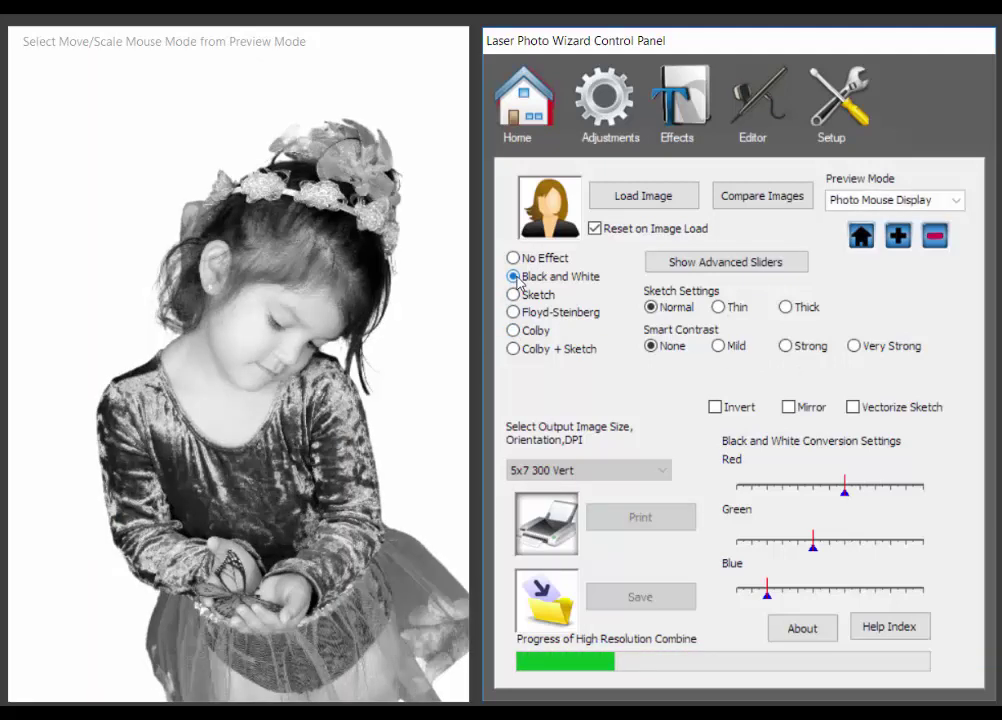
{"action": "left_click", "coordinate": [718, 346]}
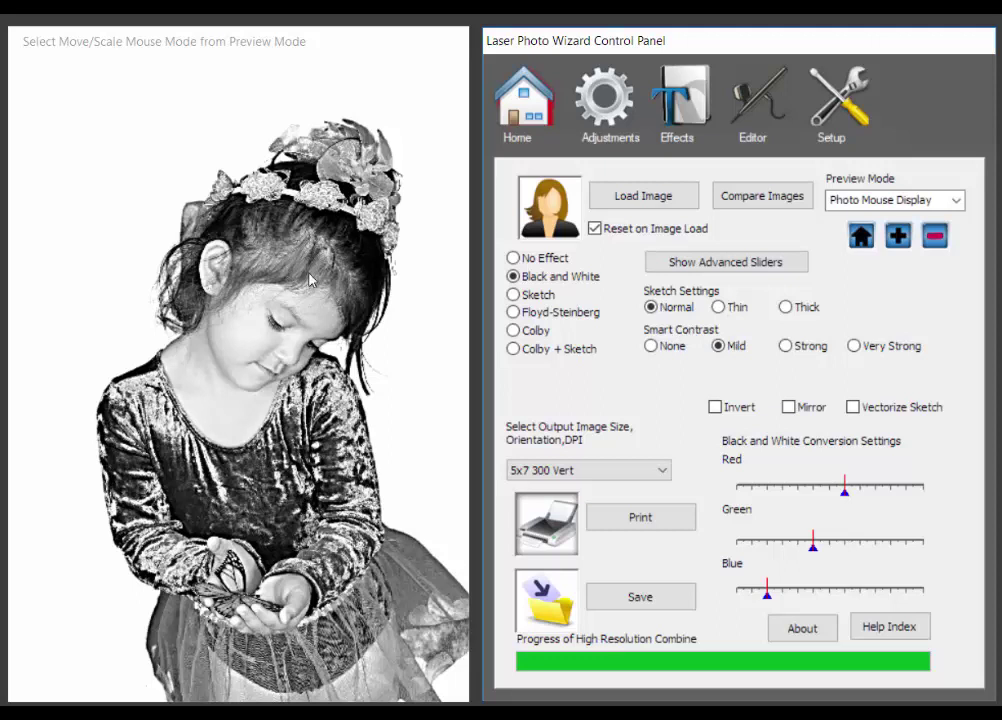
{"action": "left_click", "coordinate": [785, 346]}
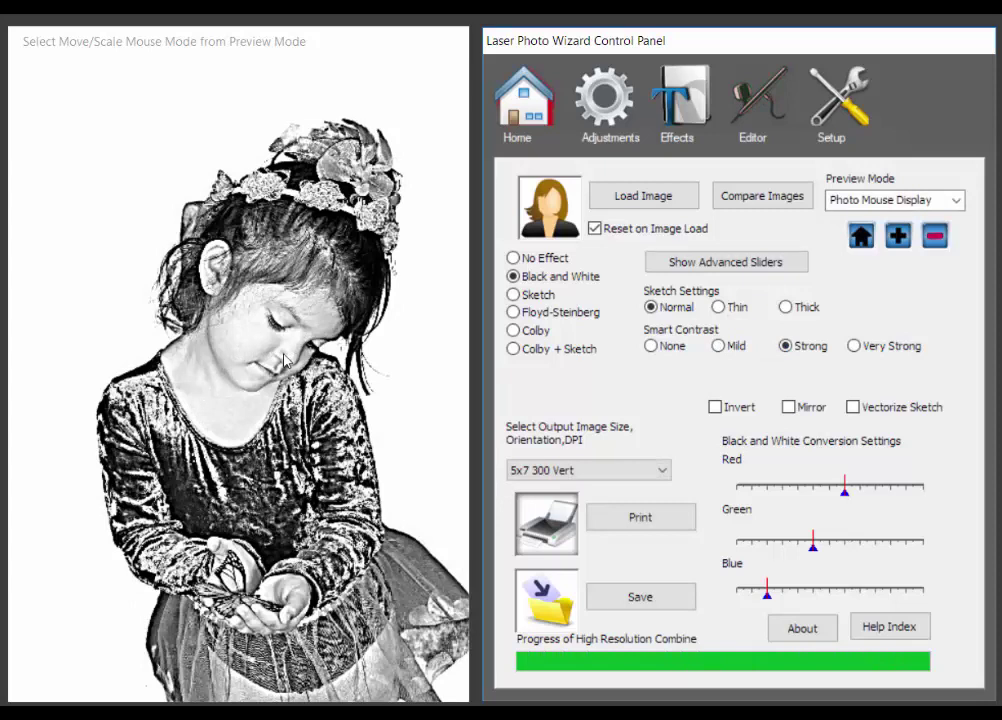
{"action": "left_click", "coordinate": [854, 348]}
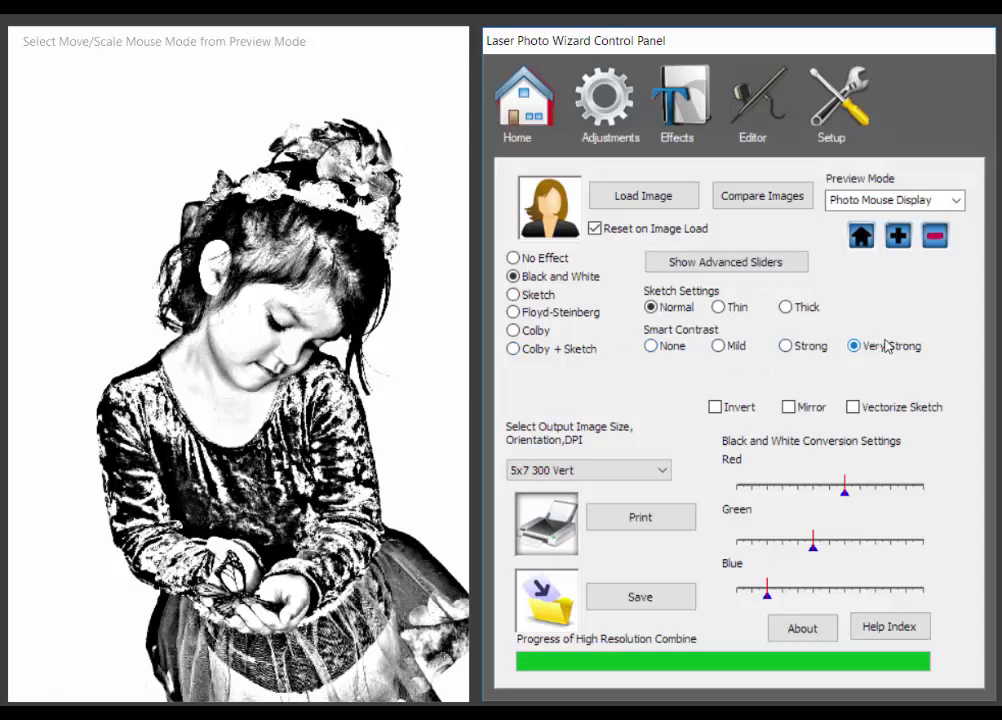
Step: Show the advanced sliders and shrink the Smart Contrast Radius slightly
{"action": "left_click", "coordinate": [722, 266]}
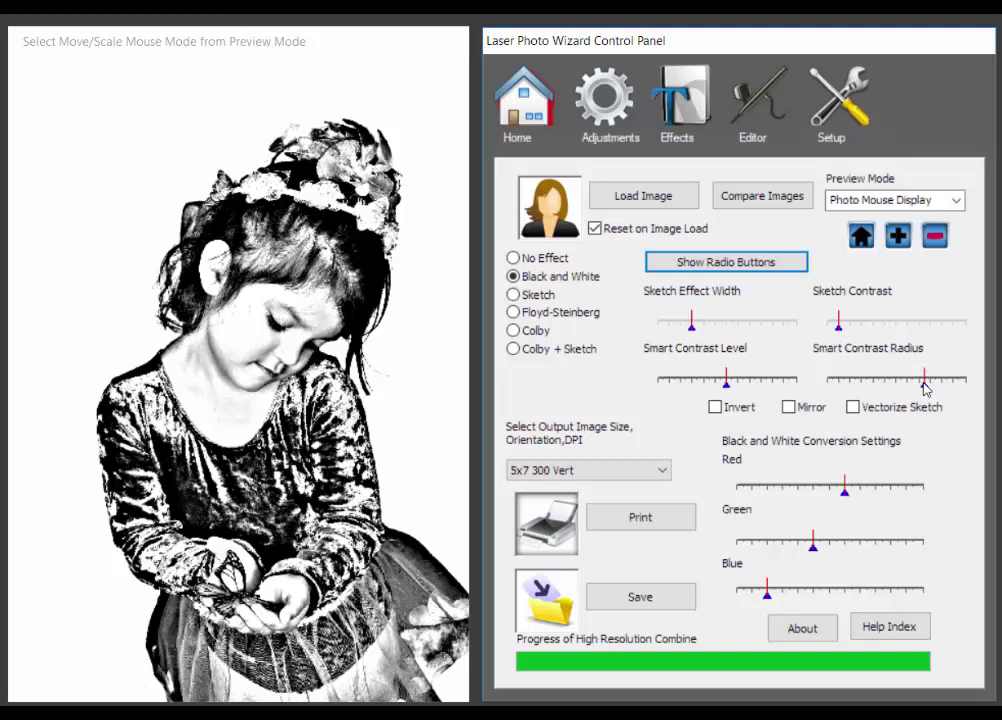
{"action": "left_click_drag", "start_coordinate": [920, 378], "coordinate": [864, 388]}
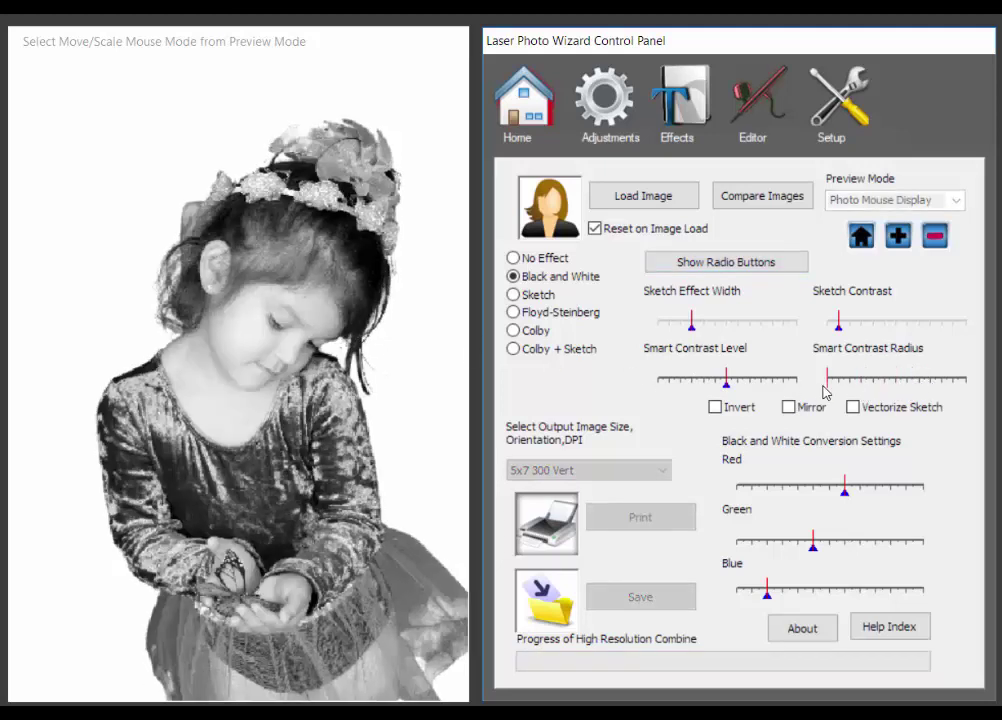
{"action": "mouse_move", "coordinate": [826, 380]}
{"action": "left_mouse_down"}
{"action": "mouse_move", "coordinate": [850, 380]}
{"action": "mouse_move", "coordinate": [838, 380]}
{"action": "left_mouse_up"}
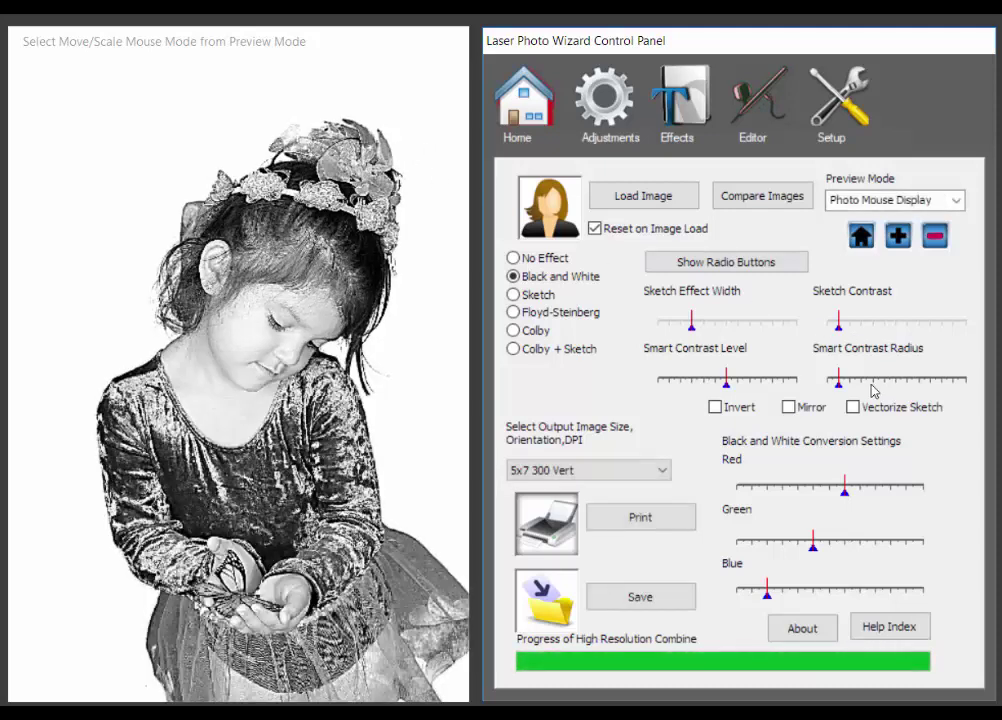
Step: Return to the preset buttons and, after trying Mild, set Smart Contrast to Strong
{"action": "left_click", "coordinate": [713, 268]}
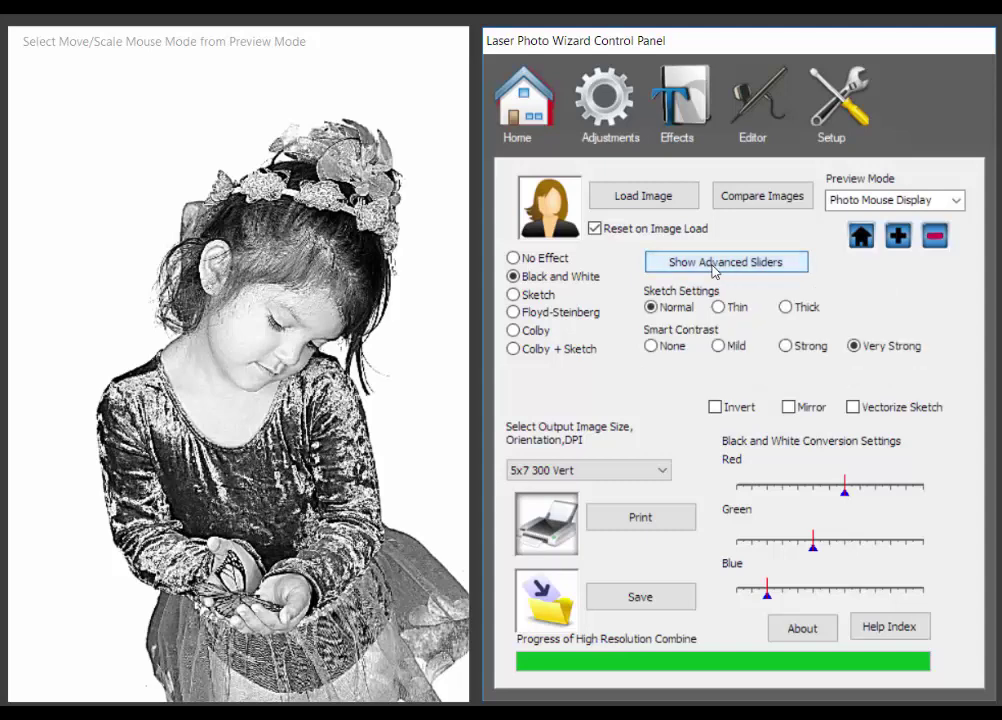
{"action": "left_click", "coordinate": [791, 347]}
{"action": "left_click", "coordinate": [719, 348]}
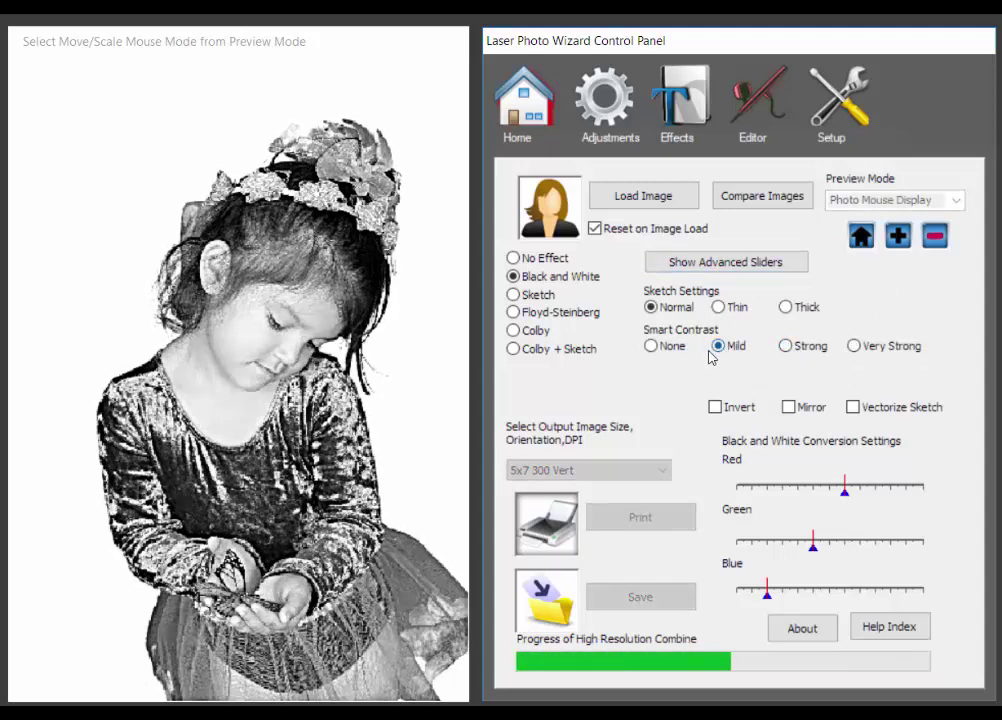
{"action": "left_click", "coordinate": [786, 346]}
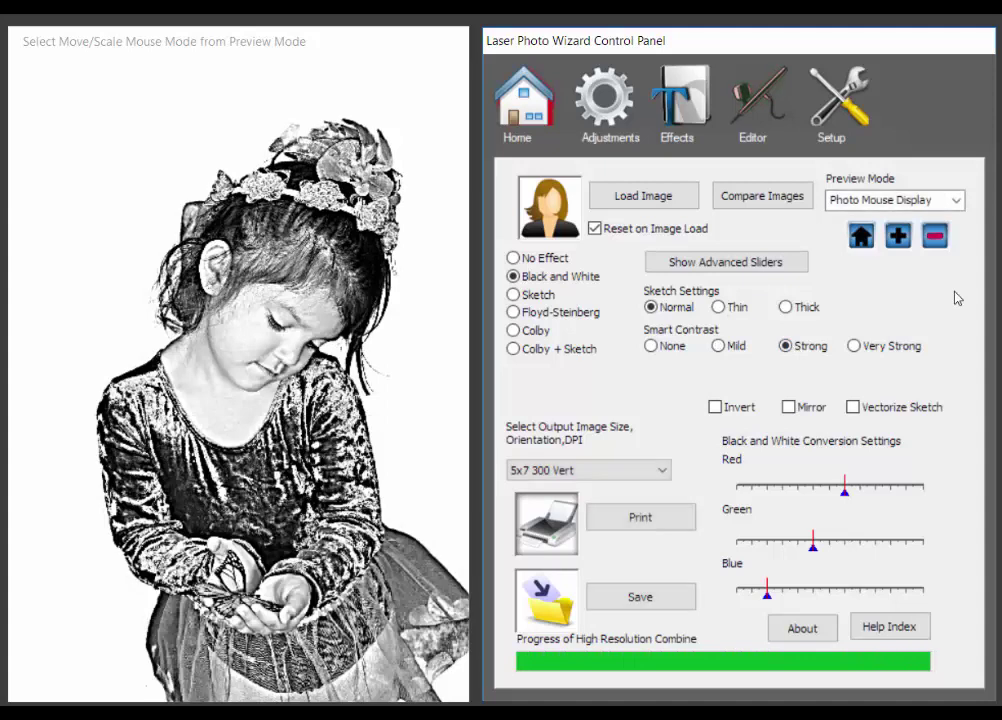
Step: Apply the Colby wood-burn and compare Smart Contrast off, Mild and Strong
{"action": "left_click", "coordinate": [514, 331]}
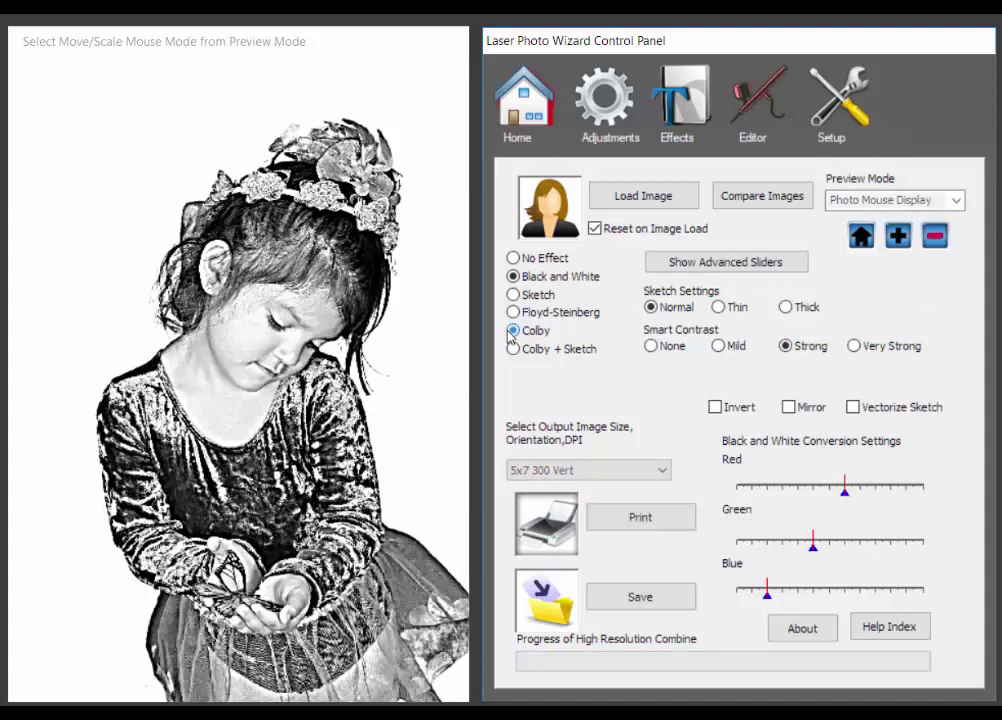
{"action": "left_click", "coordinate": [652, 346]}
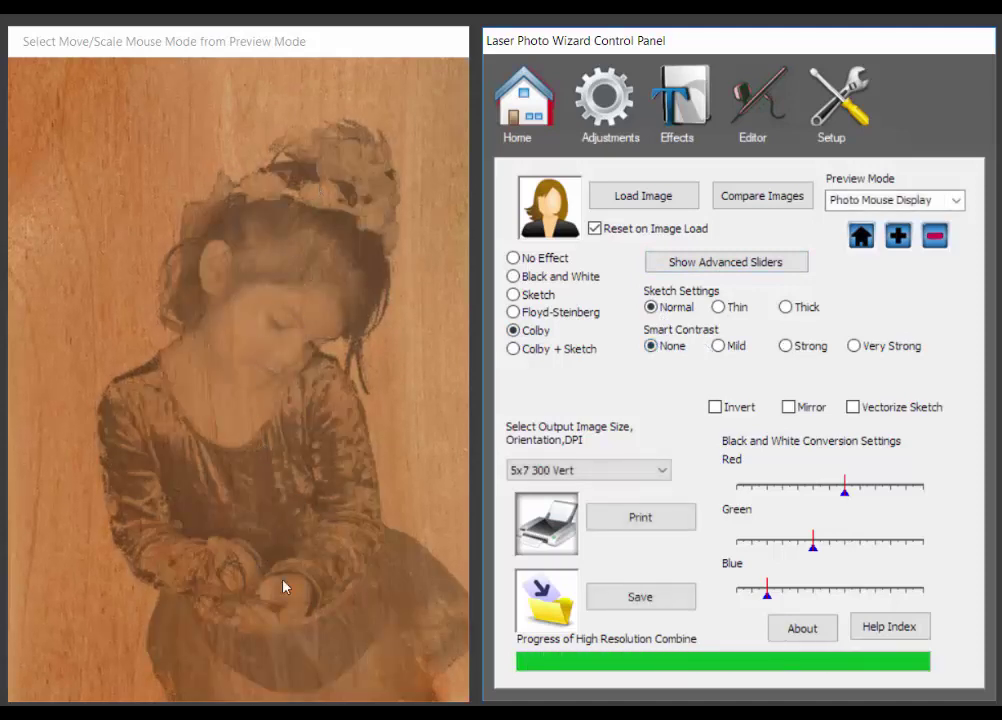
{"action": "left_click", "coordinate": [718, 346]}
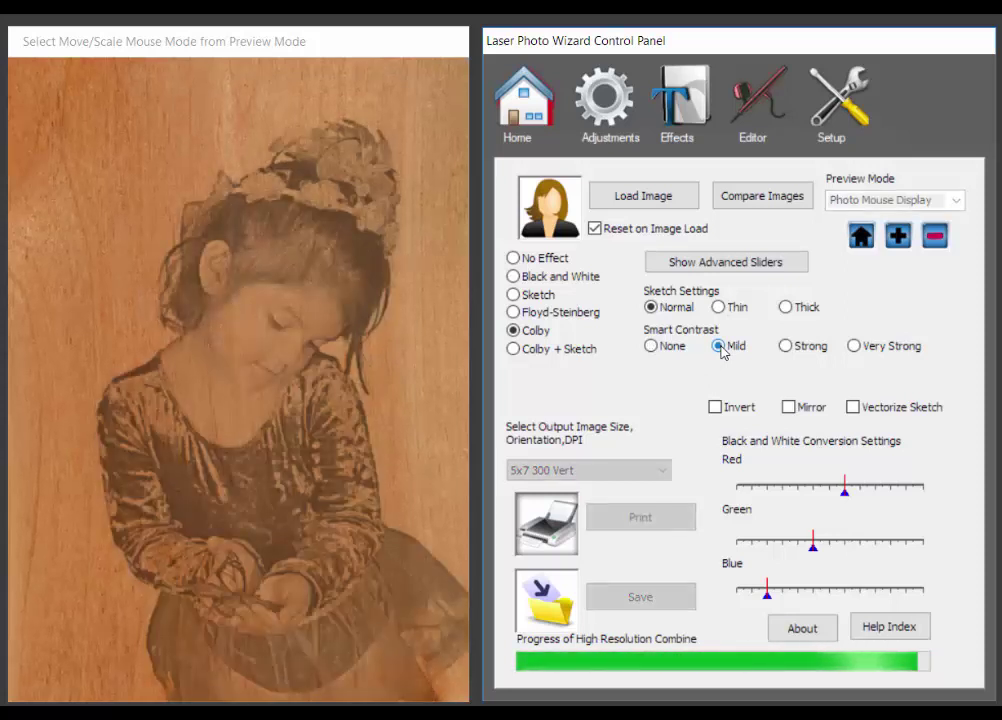
{"action": "left_click", "coordinate": [786, 346]}
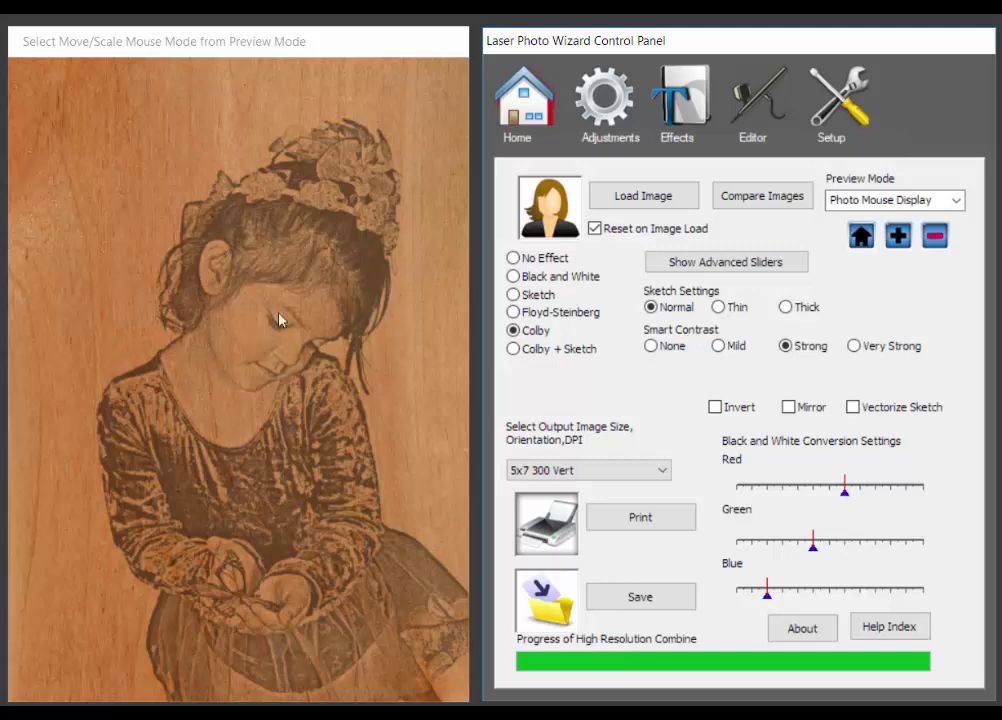
Step: Try the Sketch effect with Smart Contrast off, then Mild
{"action": "left_click", "coordinate": [514, 296]}
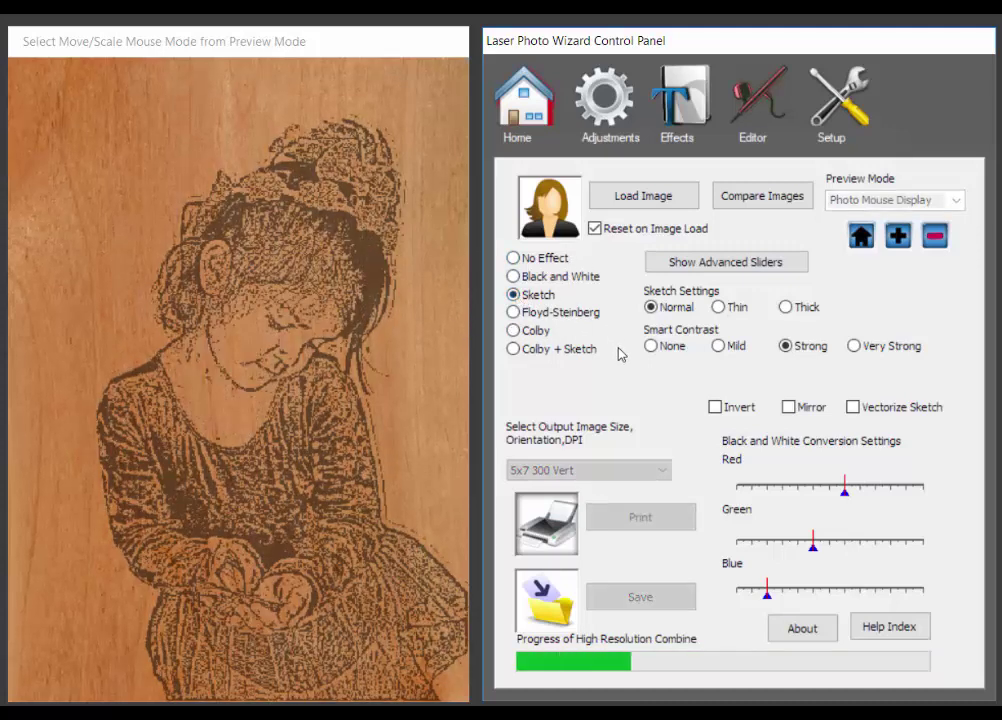
{"action": "left_click", "coordinate": [652, 347]}
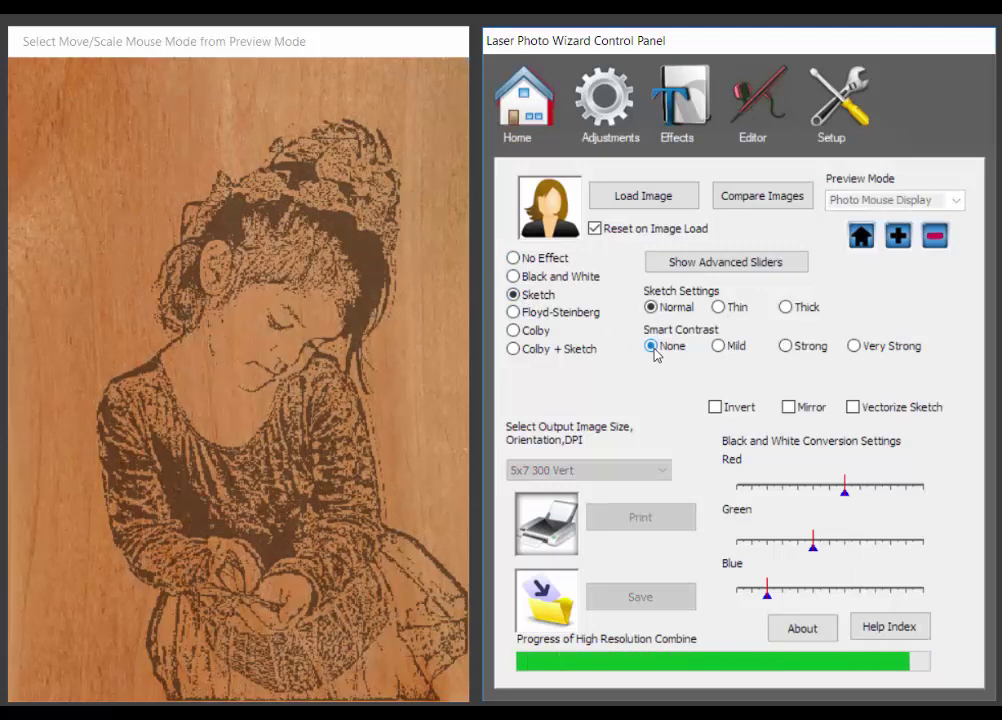
{"action": "left_click", "coordinate": [718, 346]}
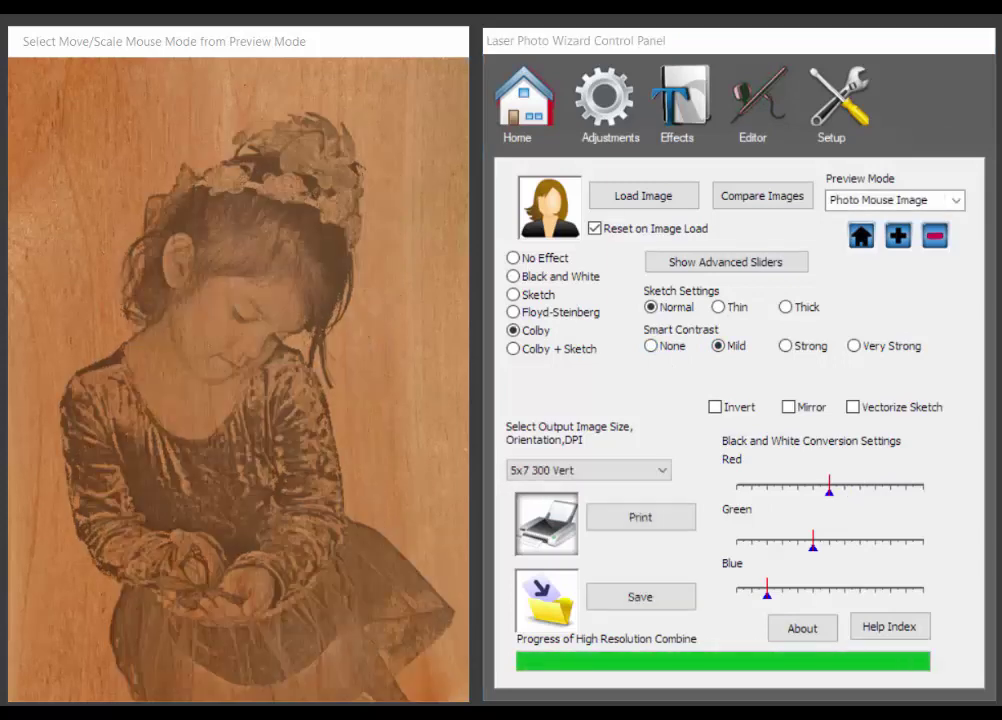
Step: Load the GSW_DSC_6281.JPG arm-and-cross photo into the preview
{"action": "left_click", "coordinate": [636, 200]}
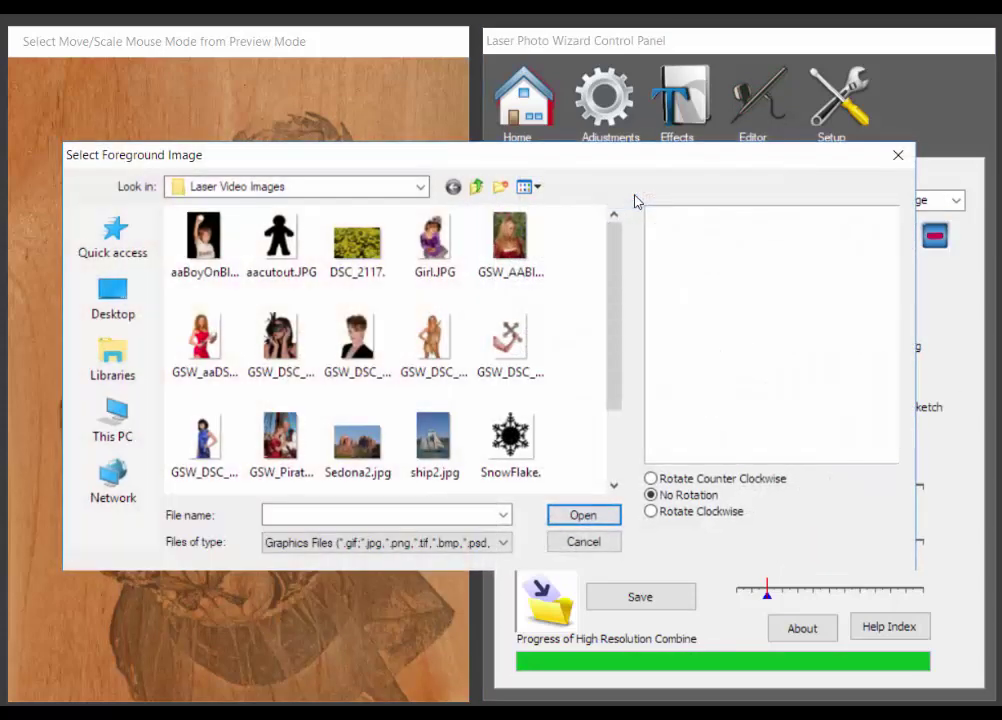
{"action": "left_click", "coordinate": [510, 340]}
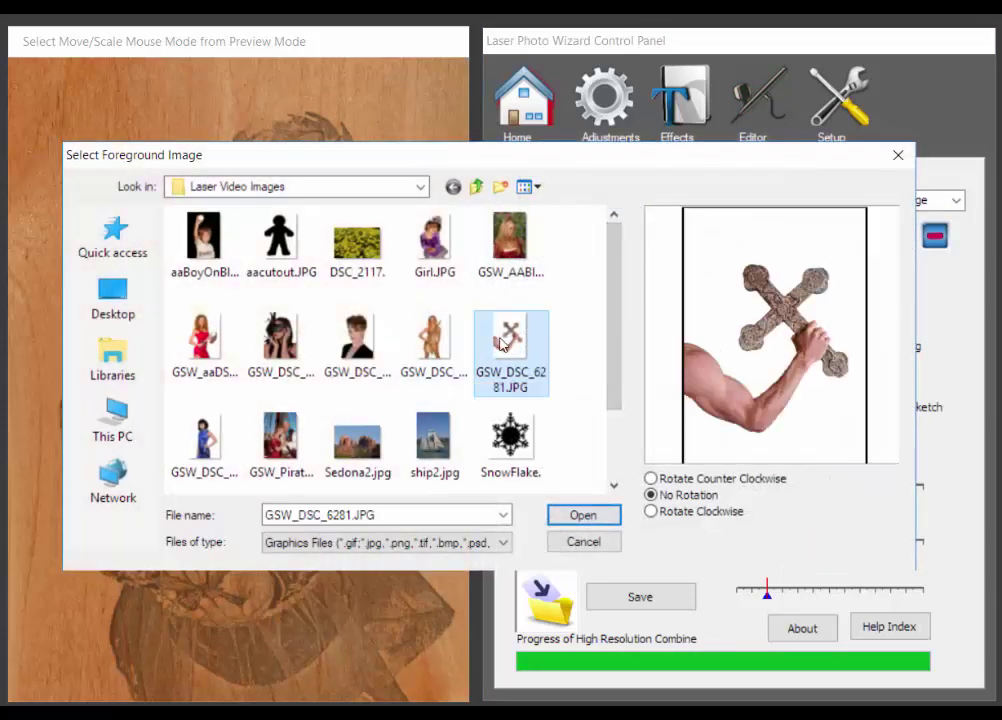
{"action": "left_click", "coordinate": [583, 516]}
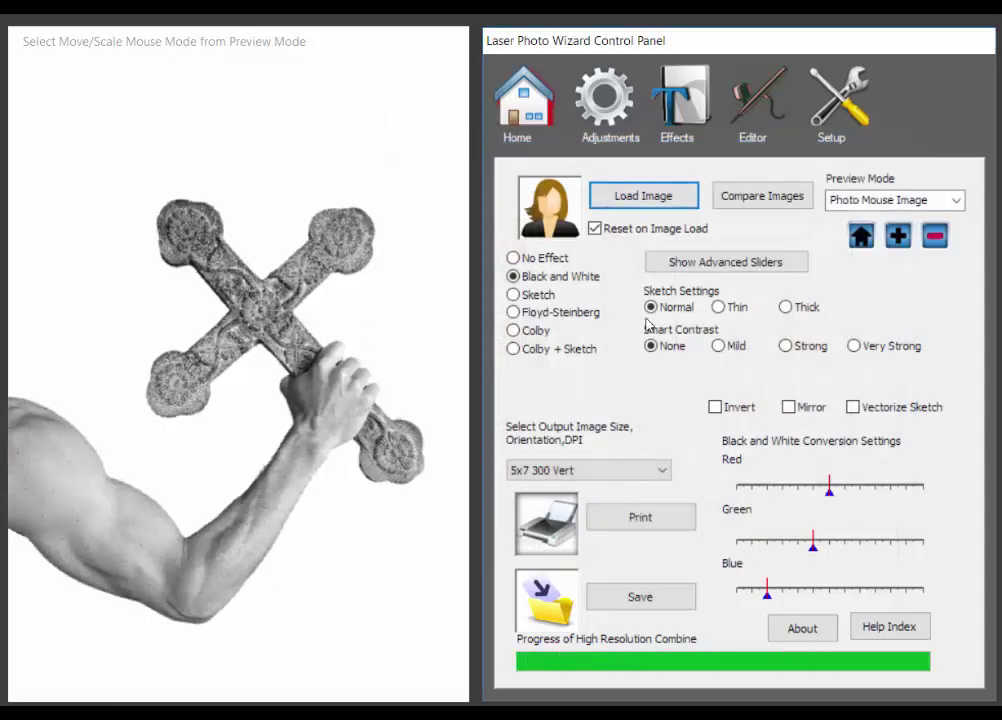
Step: Render the photo as a Colby wood-burn with Smart Contrast Mild, then open Adjustments
{"action": "left_click", "coordinate": [515, 331]}
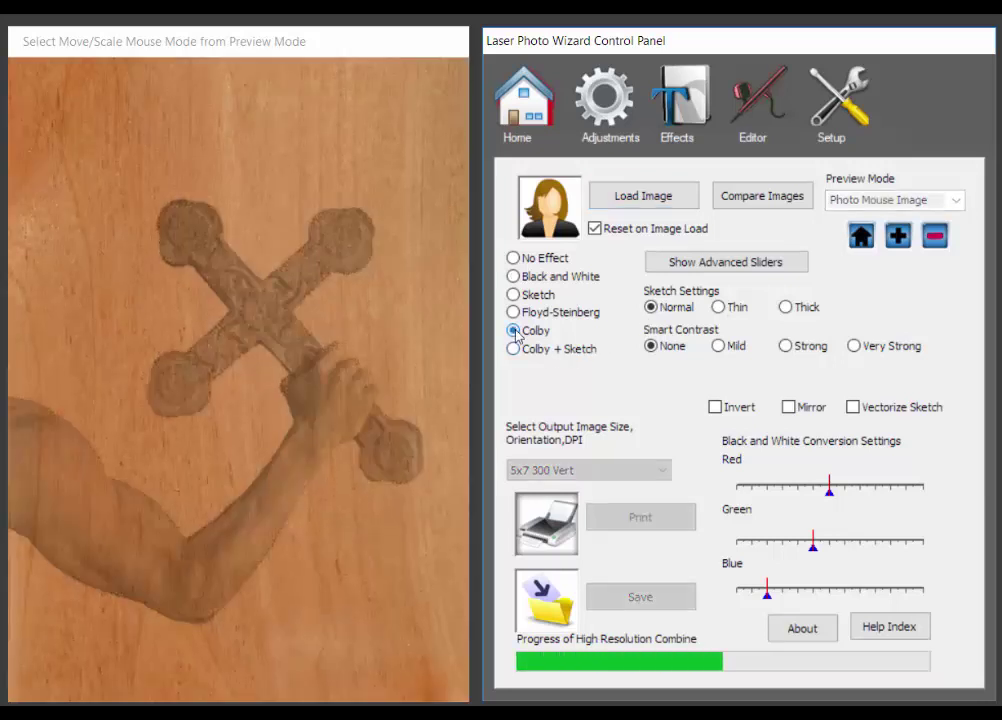
{"action": "left_click", "coordinate": [726, 352]}
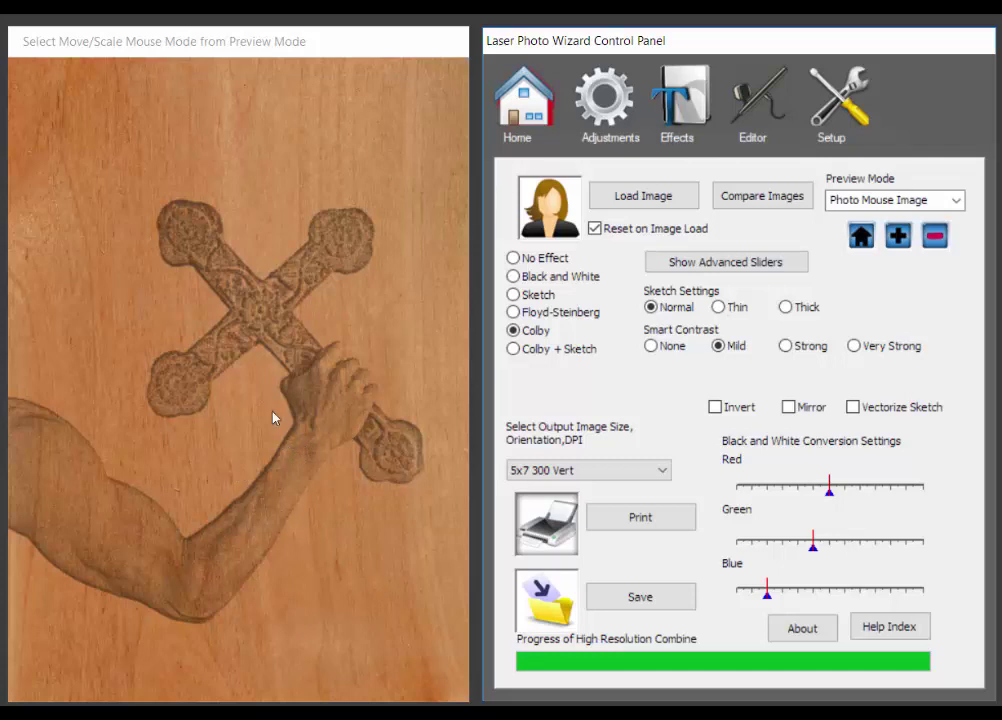
{"action": "left_click", "coordinate": [612, 125]}
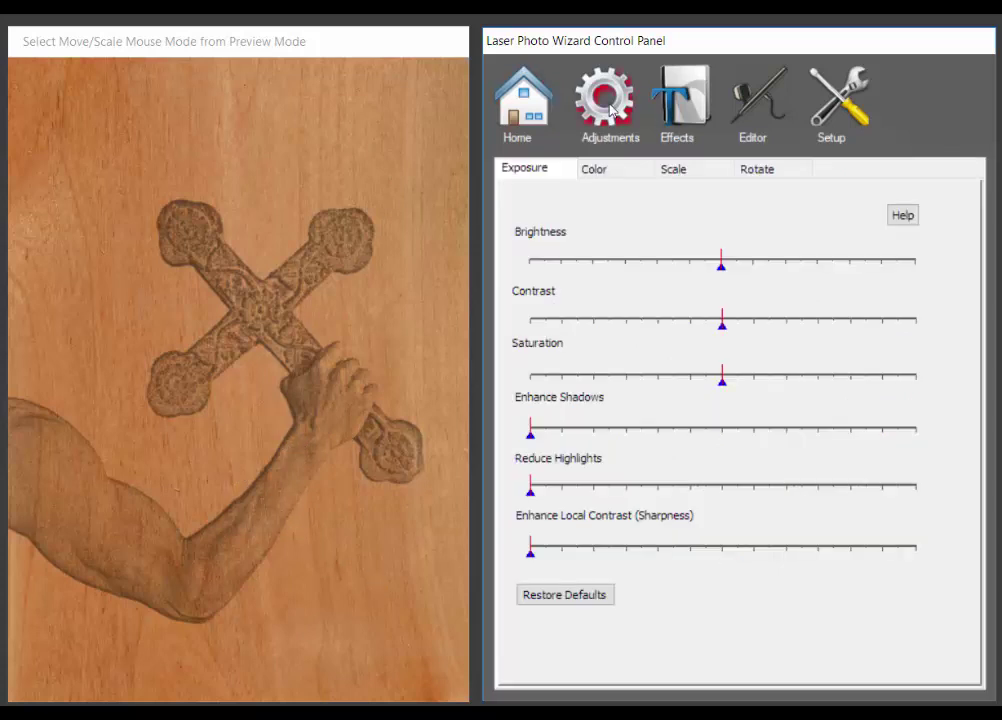
Step: On the Scale tab, shrink the cross image slightly and move it left and down
{"action": "left_click", "coordinate": [680, 170]}
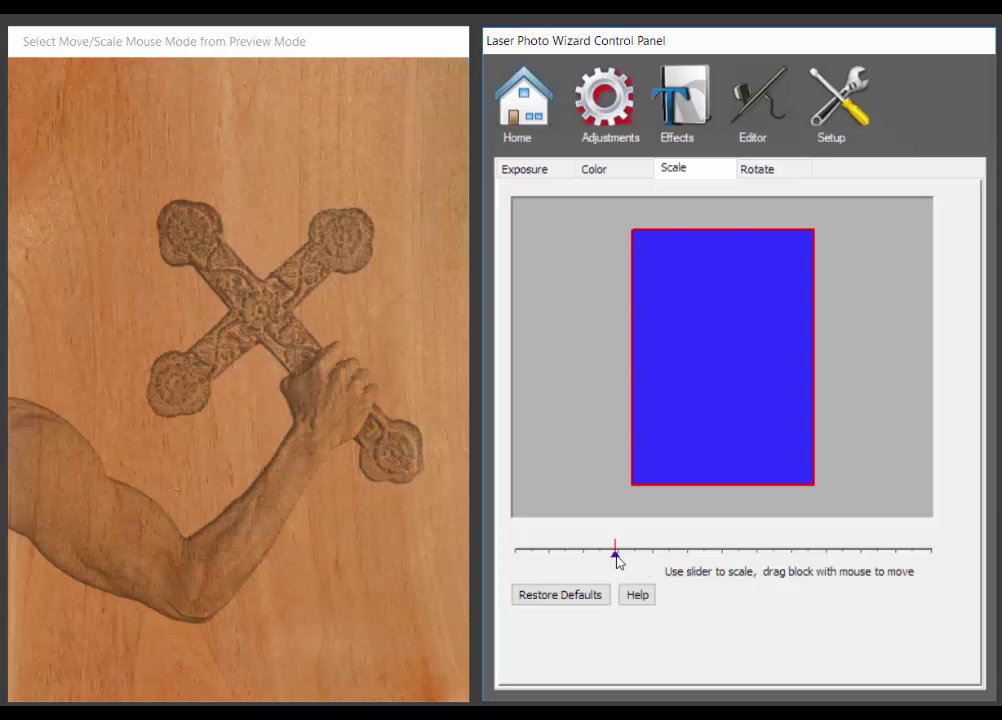
{"action": "left_click_drag", "start_coordinate": [616, 557], "coordinate": [600, 558]}
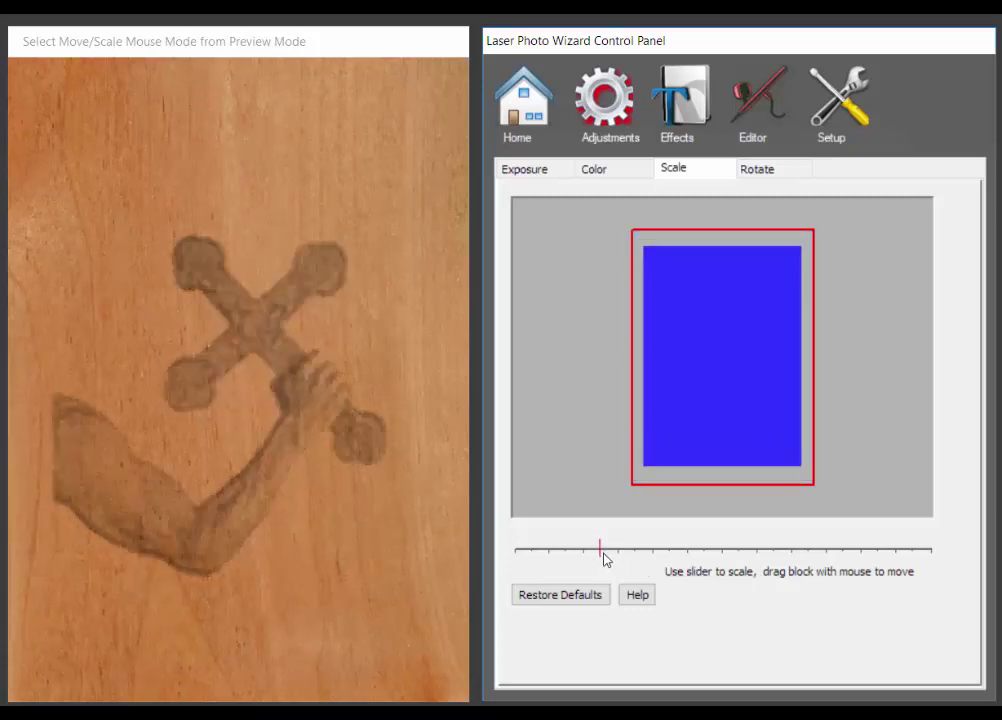
{"action": "left_click_drag", "start_coordinate": [711, 409], "coordinate": [698, 420]}
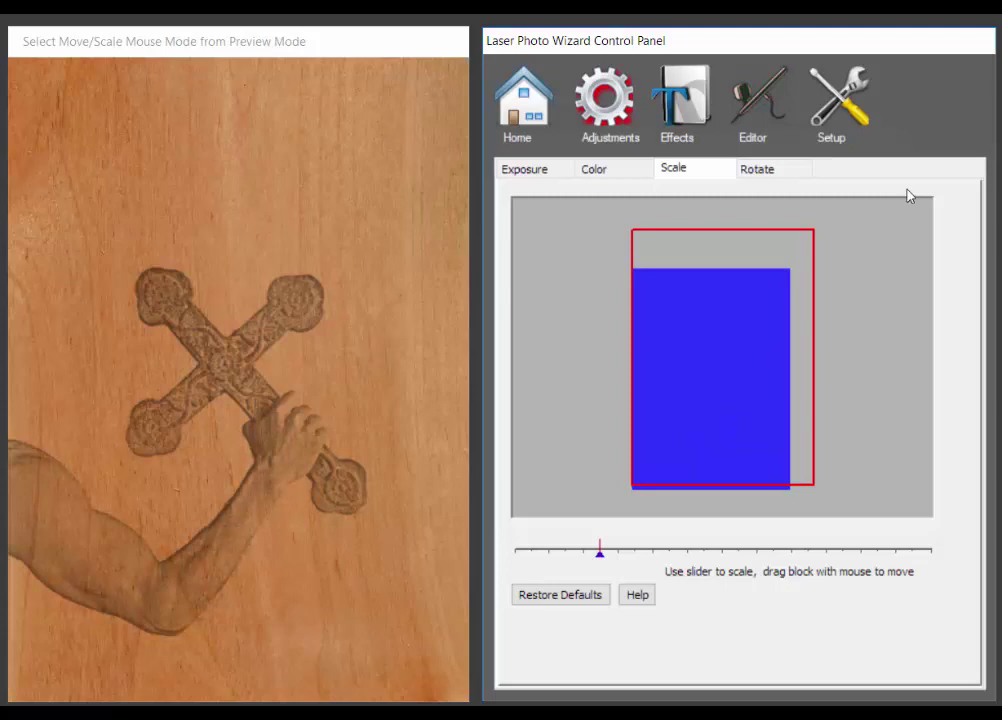
Step: Under Effects, type and clear a trial 'tt' title, then go to Text/Images
{"action": "left_click", "coordinate": [683, 113]}
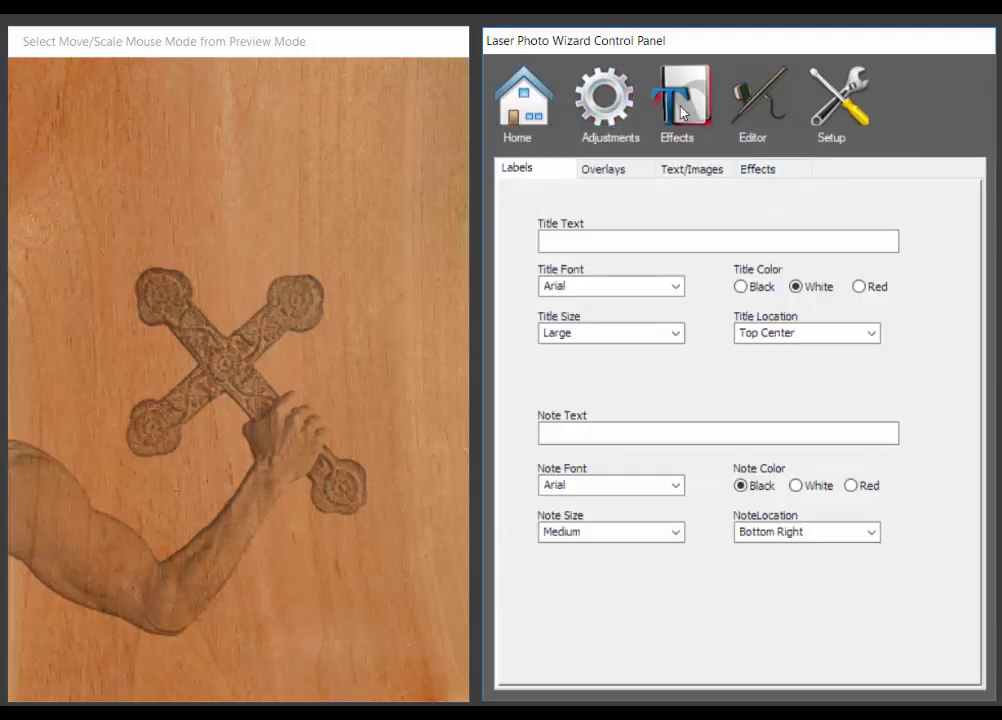
{"action": "left_click", "coordinate": [562, 241]}
{"action": "type", "text": "tt"}
{"action": "key", "text": "BackSpace"}
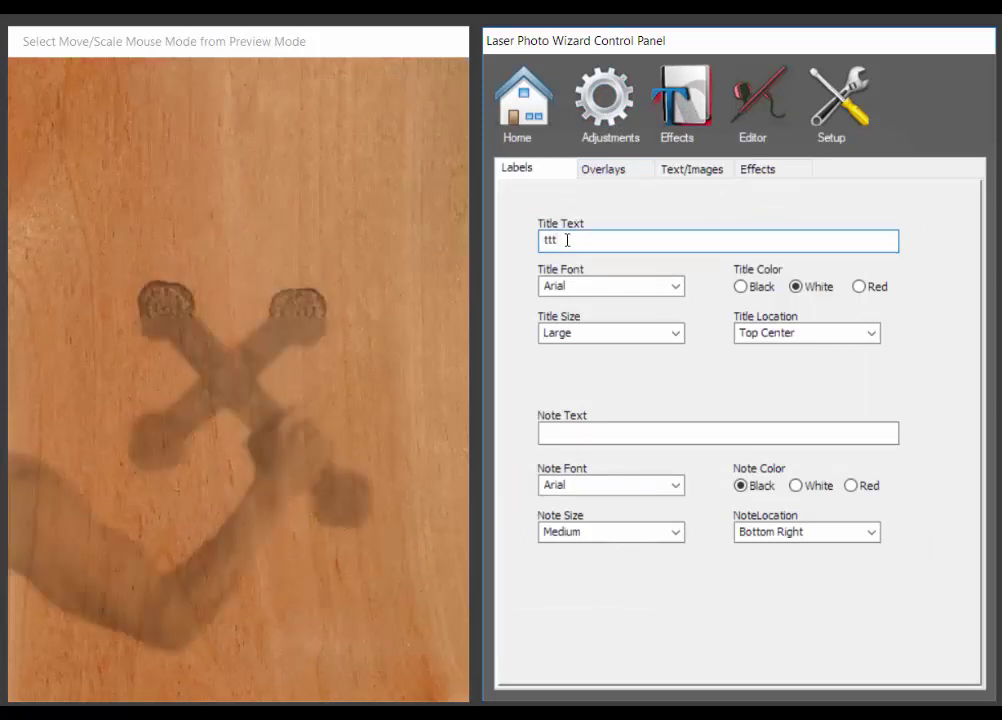
{"action": "key", "text": "BackSpace"}
{"action": "key", "text": "BackSpace"}
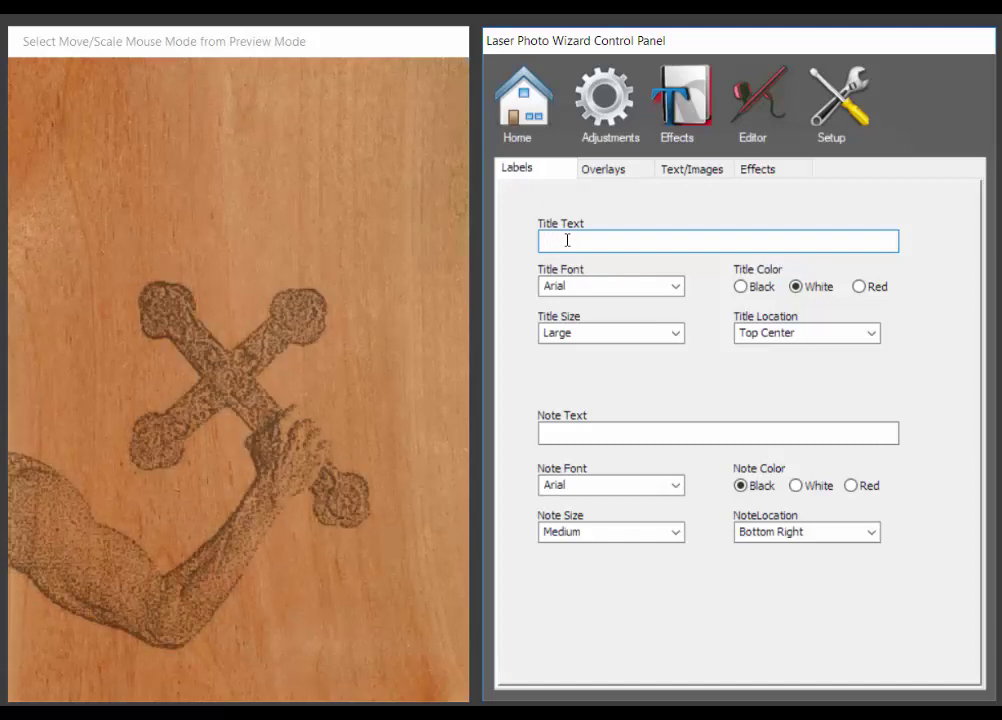
{"action": "left_click", "coordinate": [696, 176]}
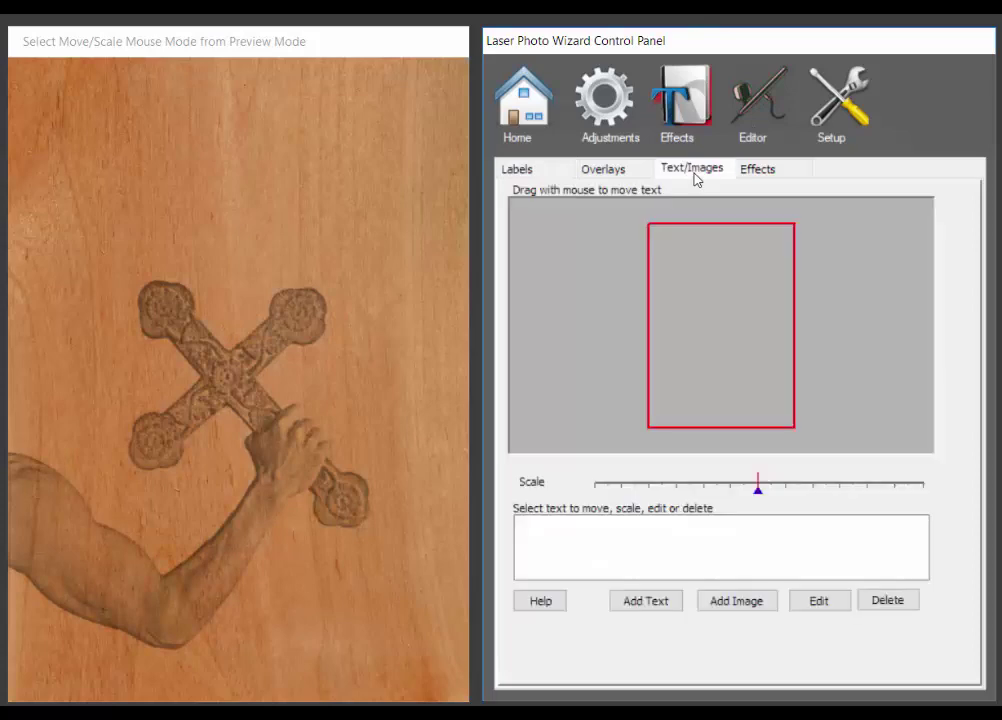
Step: Add the pasted verse 'As for me and my house we will serve the LORD' in BrushStroke
{"action": "left_click", "coordinate": [658, 602]}
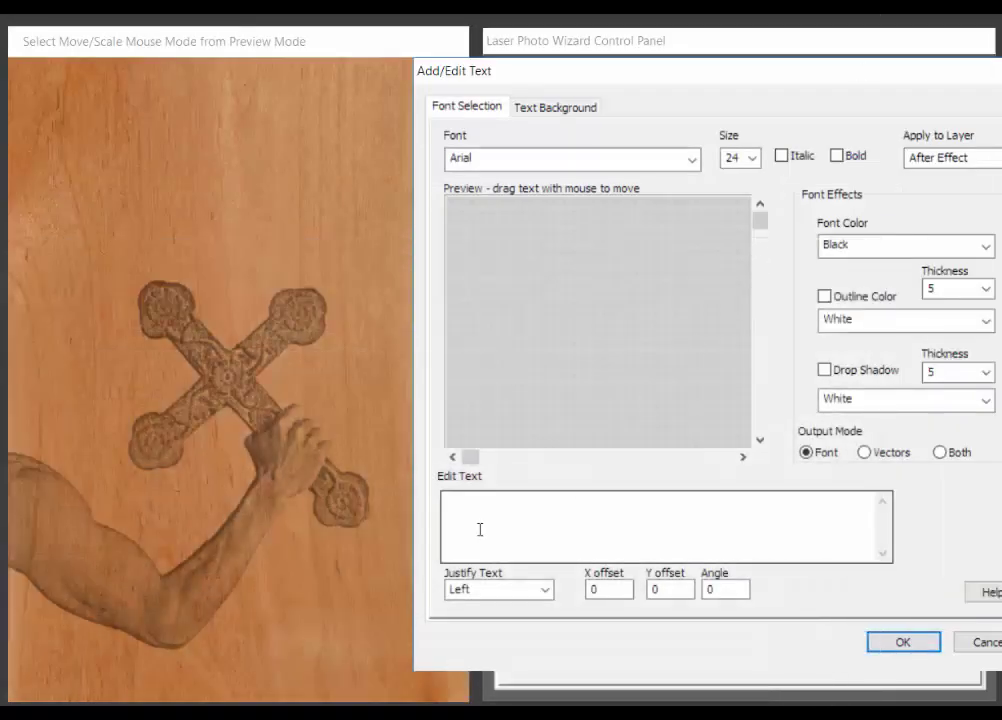
{"action": "left_click", "coordinate": [481, 510]}
{"action": "type", "text": "As for me and my house we will serve the LORD"}
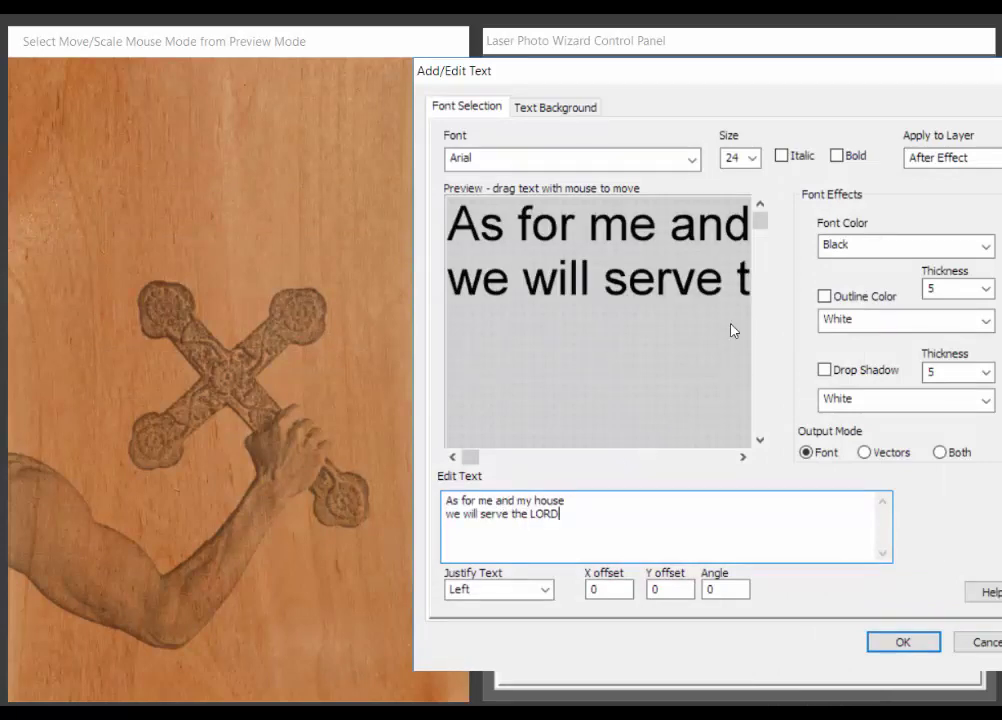
{"action": "left_click", "coordinate": [692, 160]}
{"action": "left_click_drag", "start_coordinate": [688, 232], "coordinate": [682, 263]}
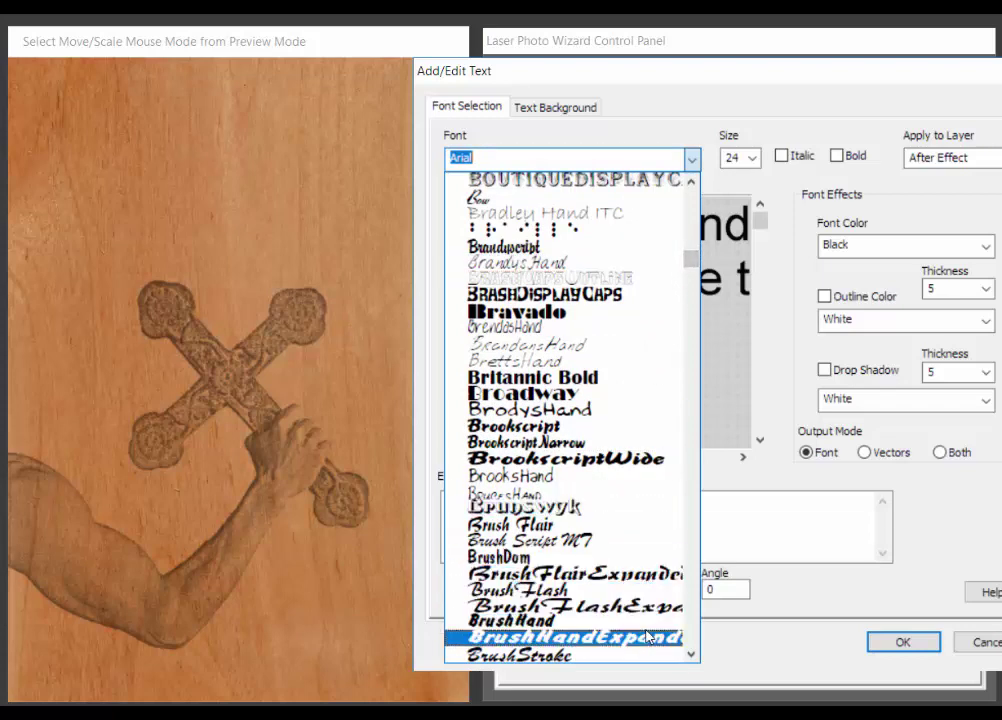
{"action": "left_click", "coordinate": [620, 654]}
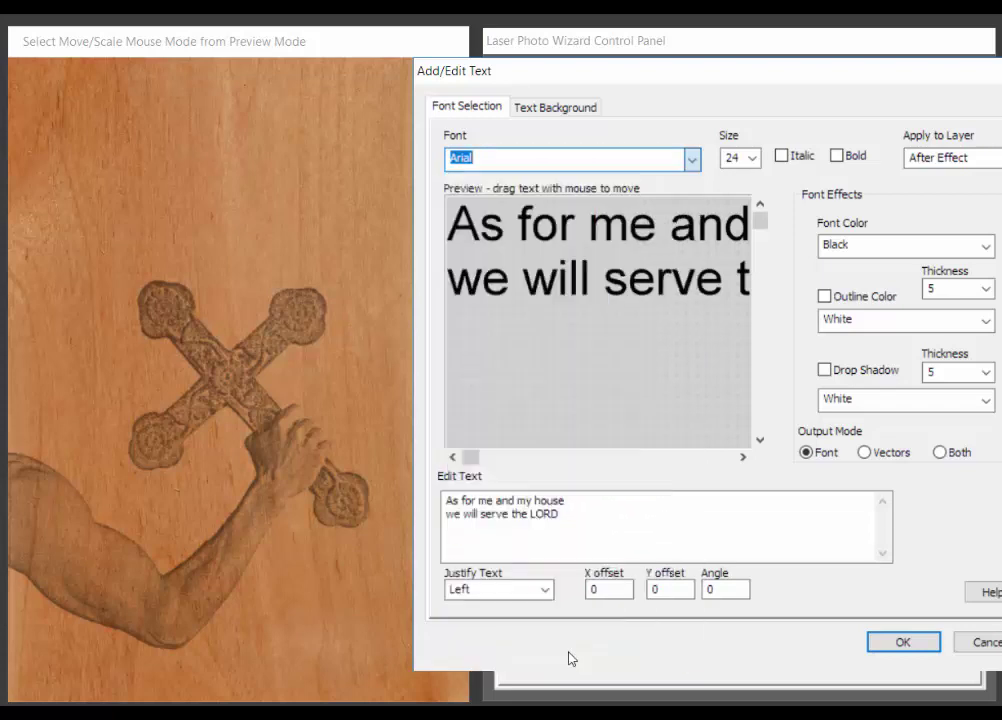
{"action": "left_click", "coordinate": [915, 648]}
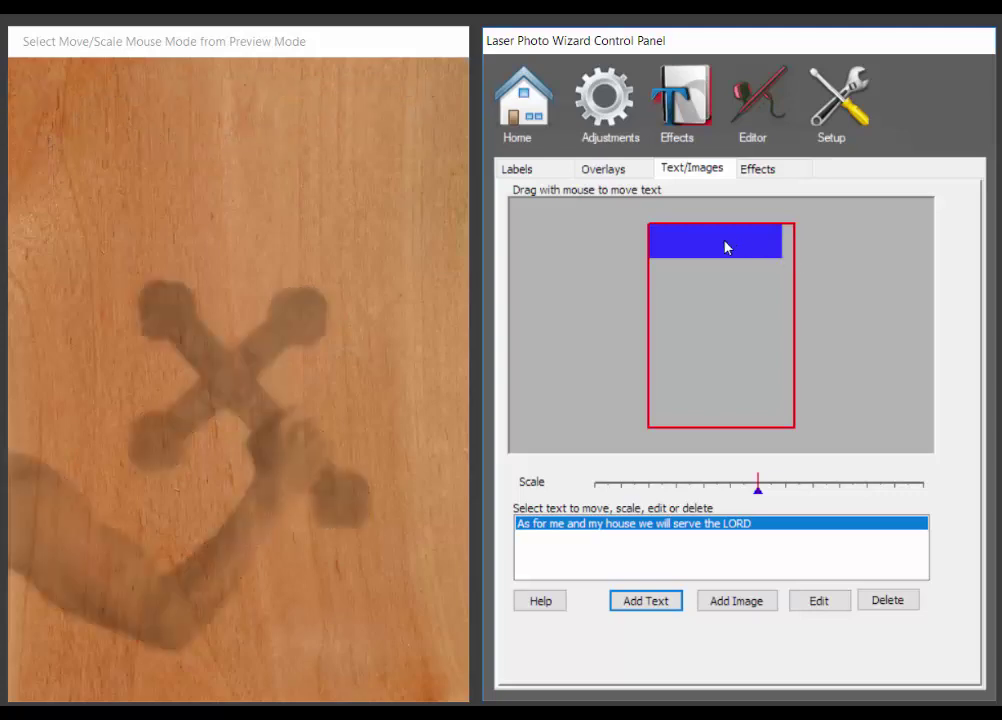
Step: Nudge the verse right and down and rescale it to span the top of the wood
{"action": "left_click_drag", "start_coordinate": [727, 247], "coordinate": [734, 250]}
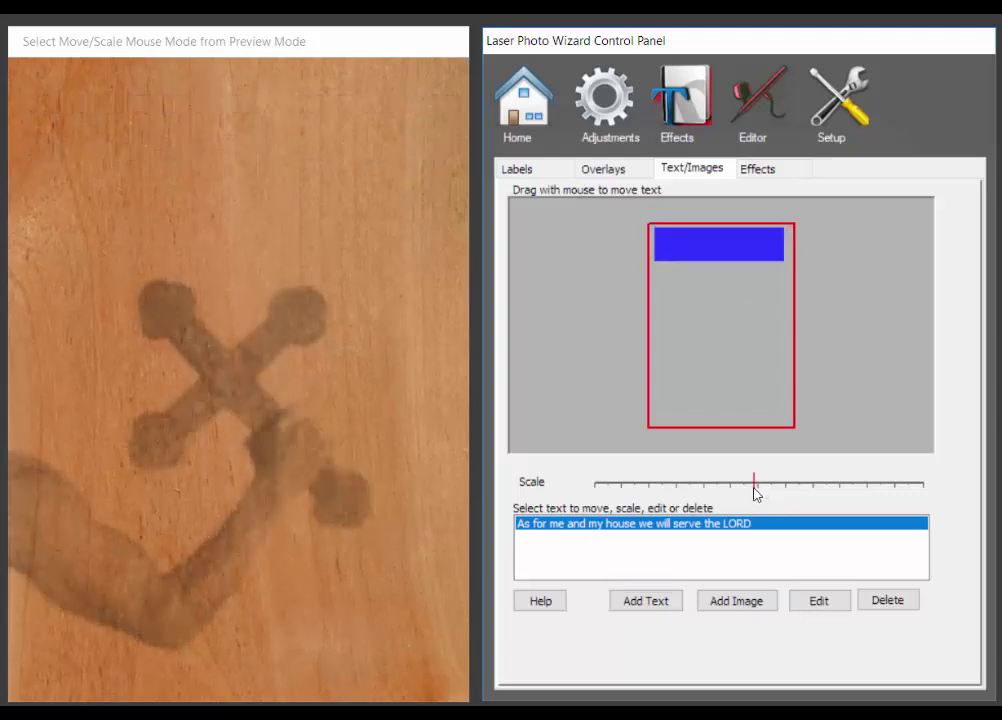
{"action": "left_click_drag", "start_coordinate": [759, 490], "coordinate": [737, 489]}
{"action": "left_click_drag", "start_coordinate": [716, 253], "coordinate": [724, 267]}
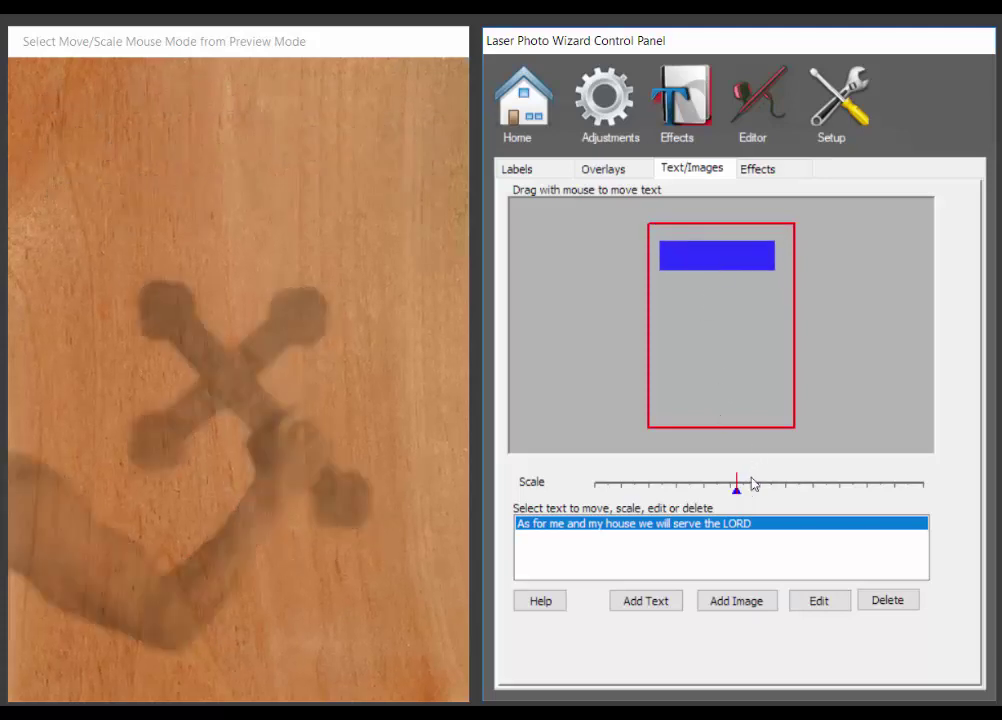
{"action": "left_click_drag", "start_coordinate": [738, 490], "coordinate": [745, 490]}
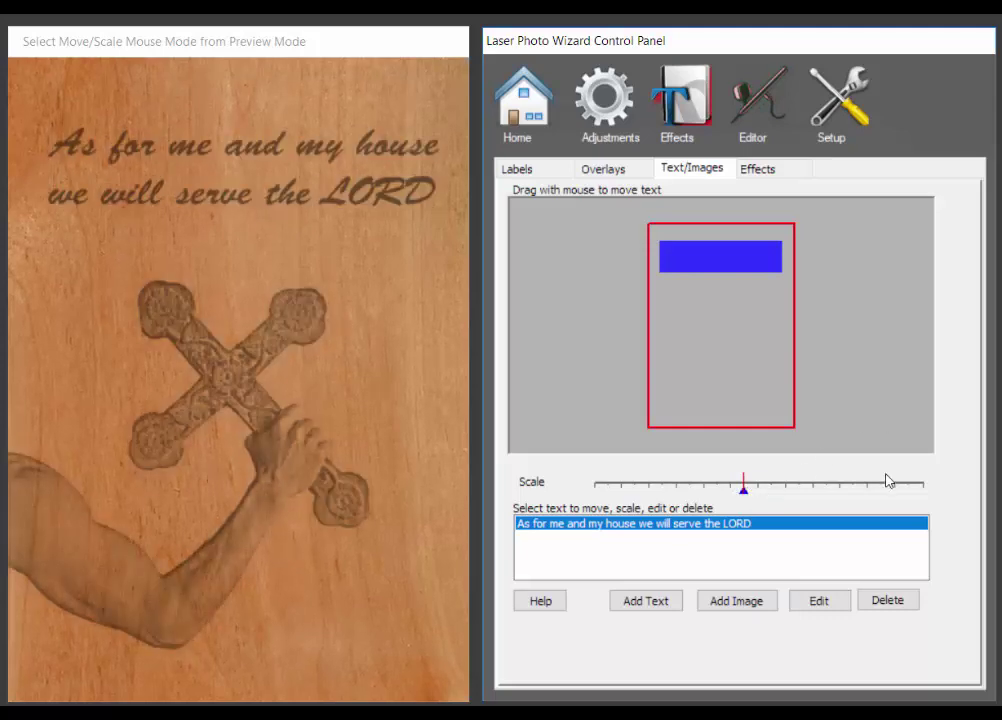
Step: Edit the verse's text settings to make it bold
{"action": "left_click", "coordinate": [830, 603]}
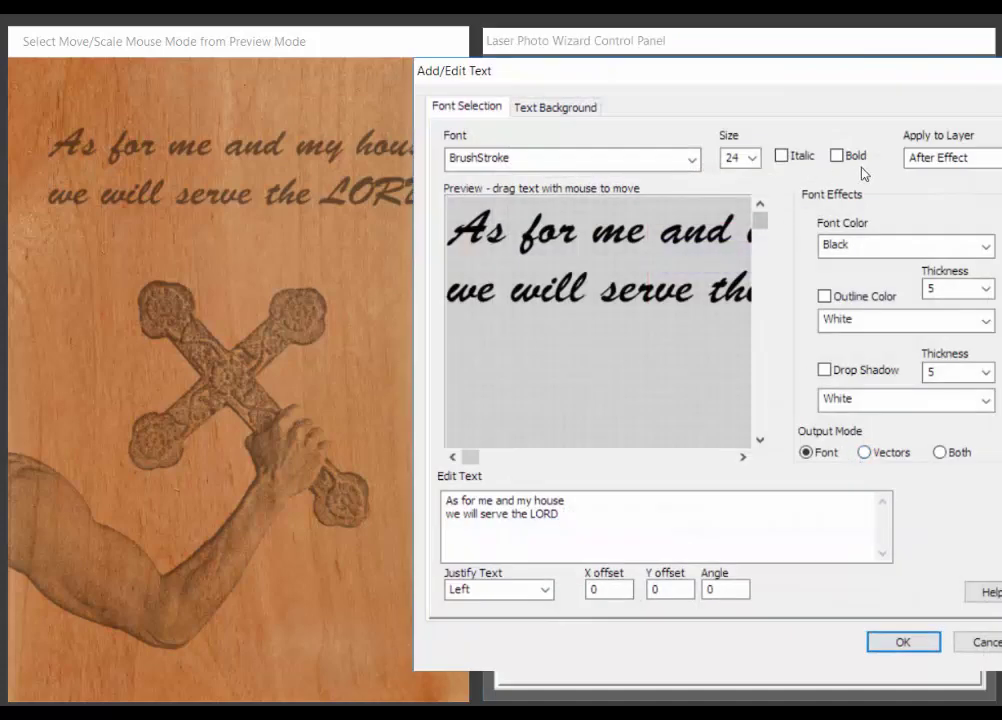
{"action": "left_click", "coordinate": [836, 155]}
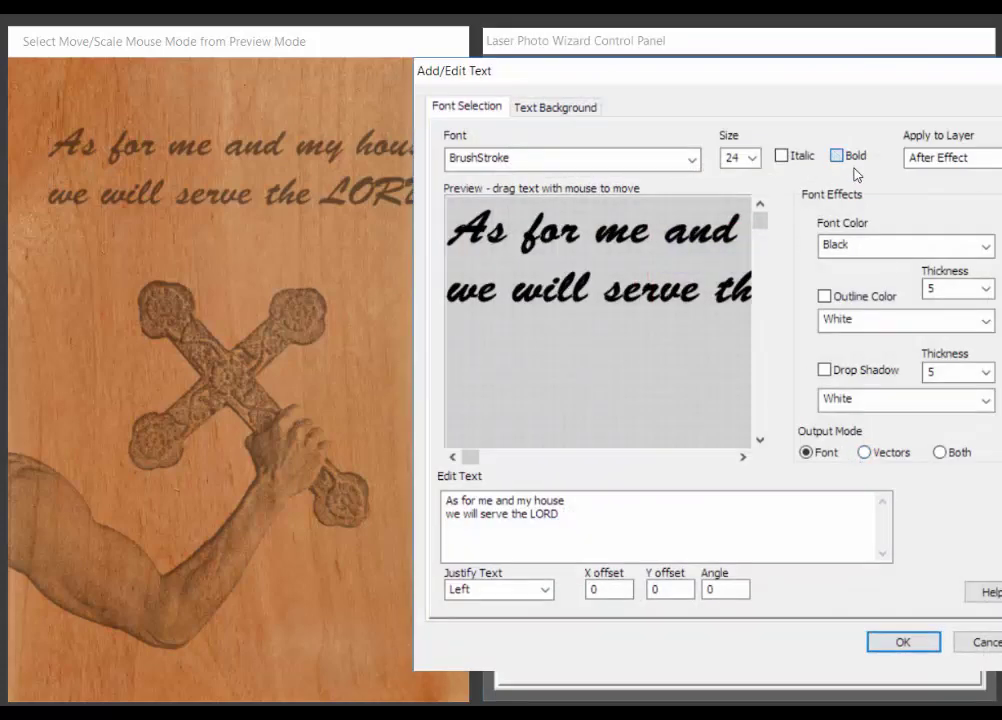
{"action": "left_click", "coordinate": [913, 641]}
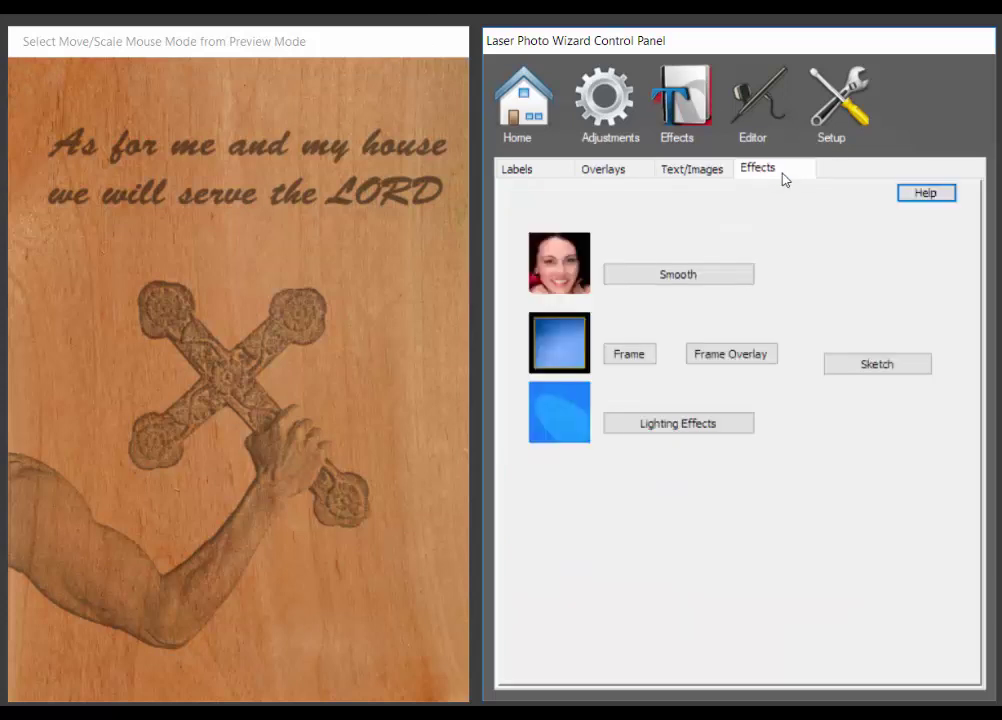
Step: Add a thin Square frame with rounded corners, set as the cutting outline
{"action": "left_click", "coordinate": [630, 355]}
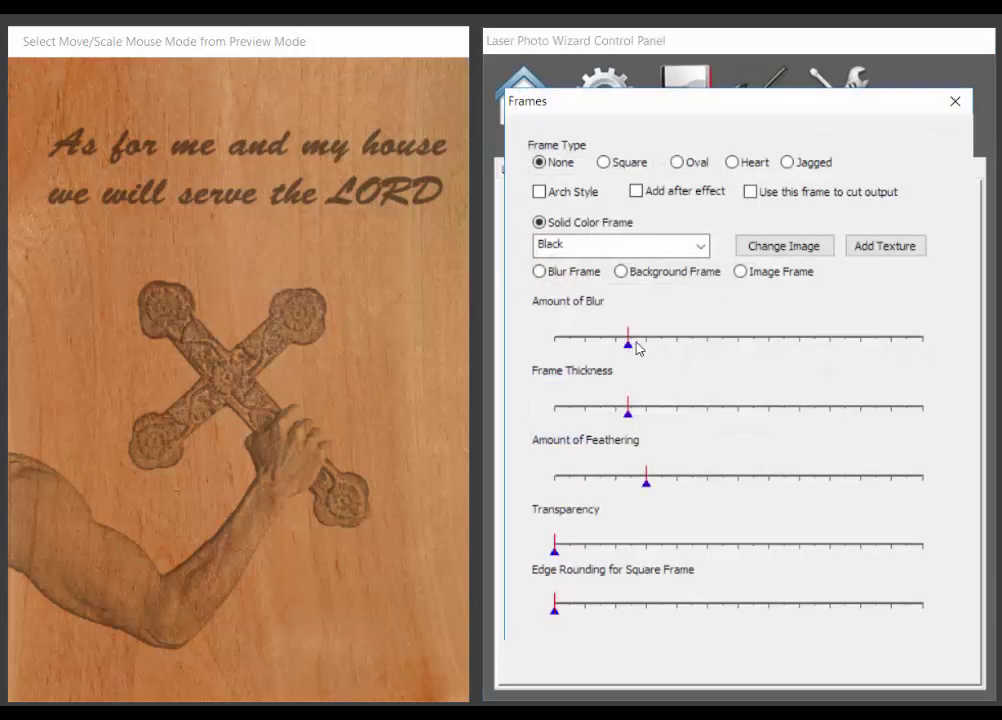
{"action": "left_click", "coordinate": [607, 166]}
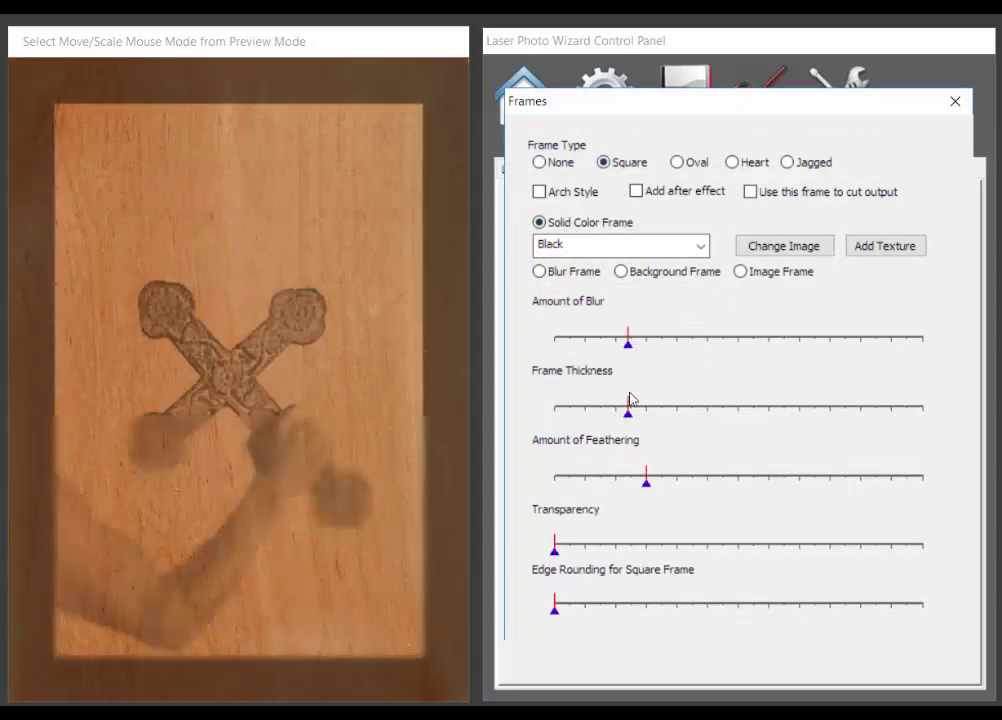
{"action": "left_click_drag", "start_coordinate": [630, 409], "coordinate": [585, 409]}
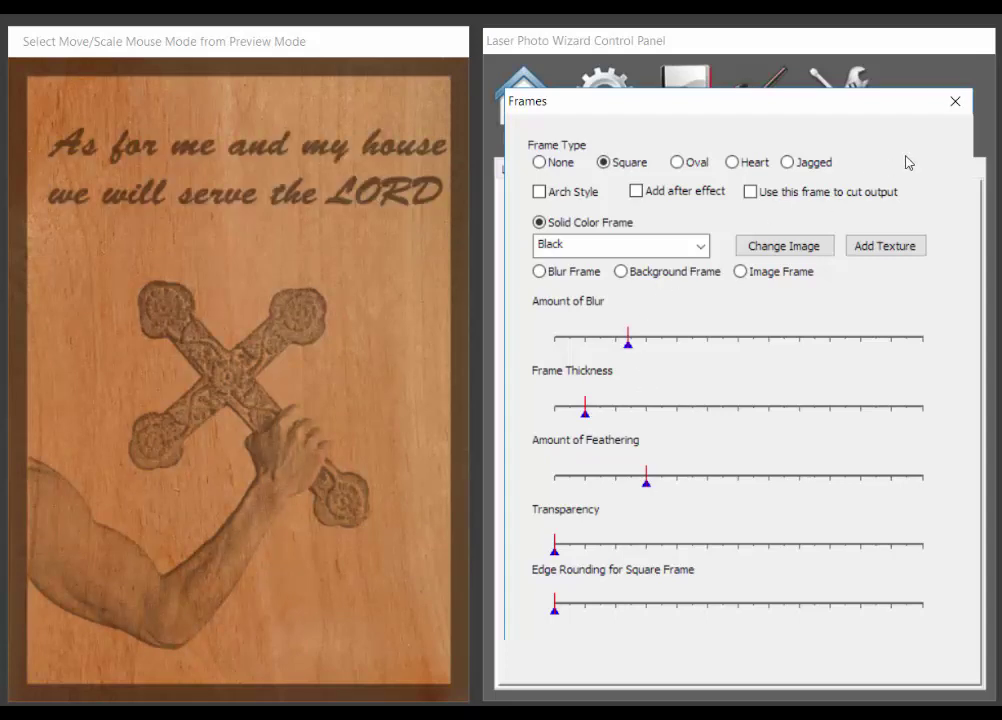
{"action": "left_click", "coordinate": [750, 192]}
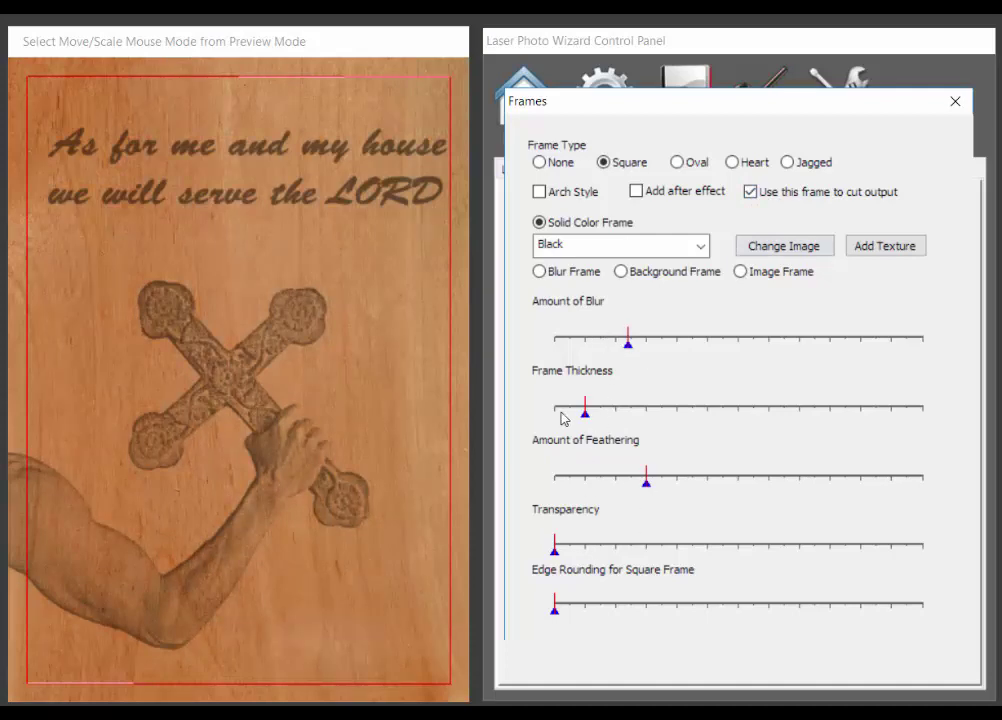
{"action": "left_click_drag", "start_coordinate": [585, 409], "coordinate": [563, 416]}
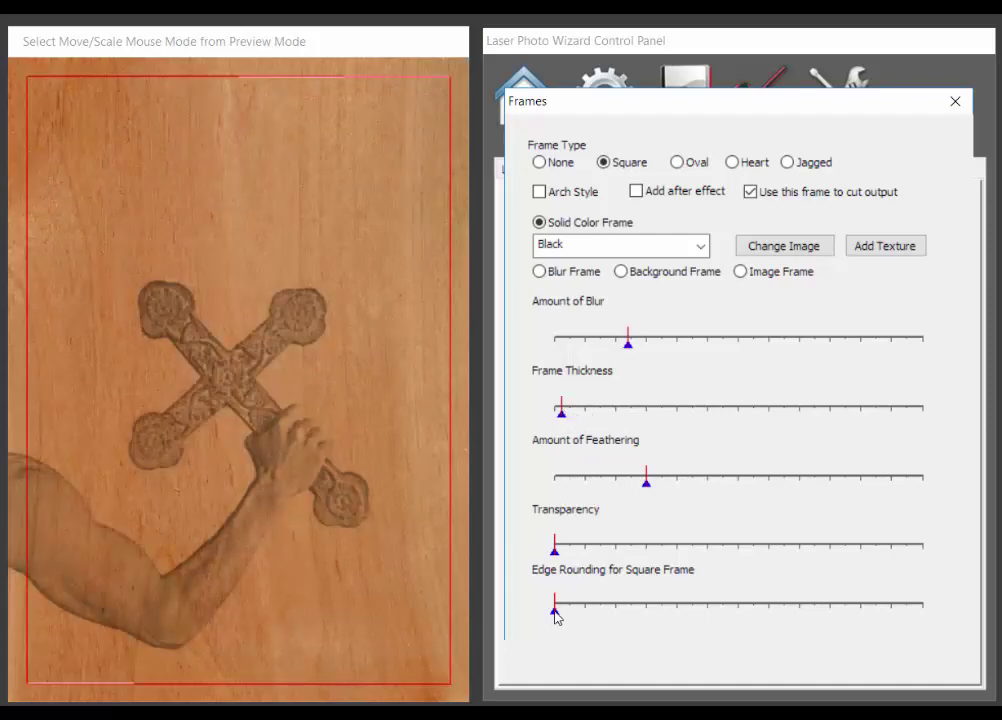
{"action": "left_click_drag", "start_coordinate": [555, 608], "coordinate": [616, 618]}
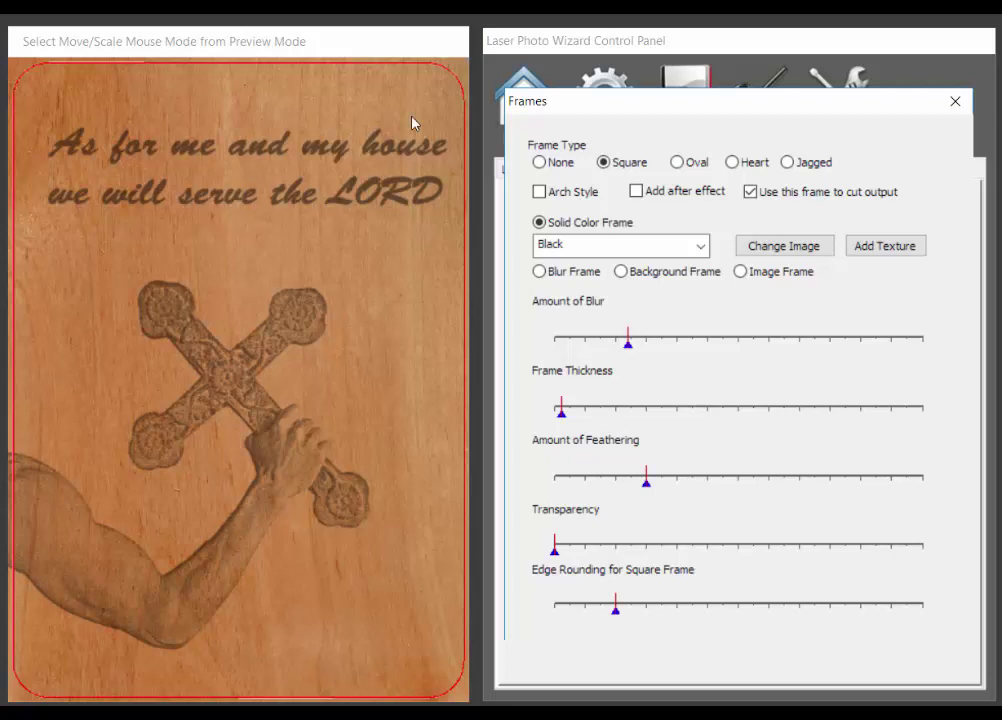
Step: Close the frame settings and load the photo of the woman in red
{"action": "left_click", "coordinate": [955, 101]}
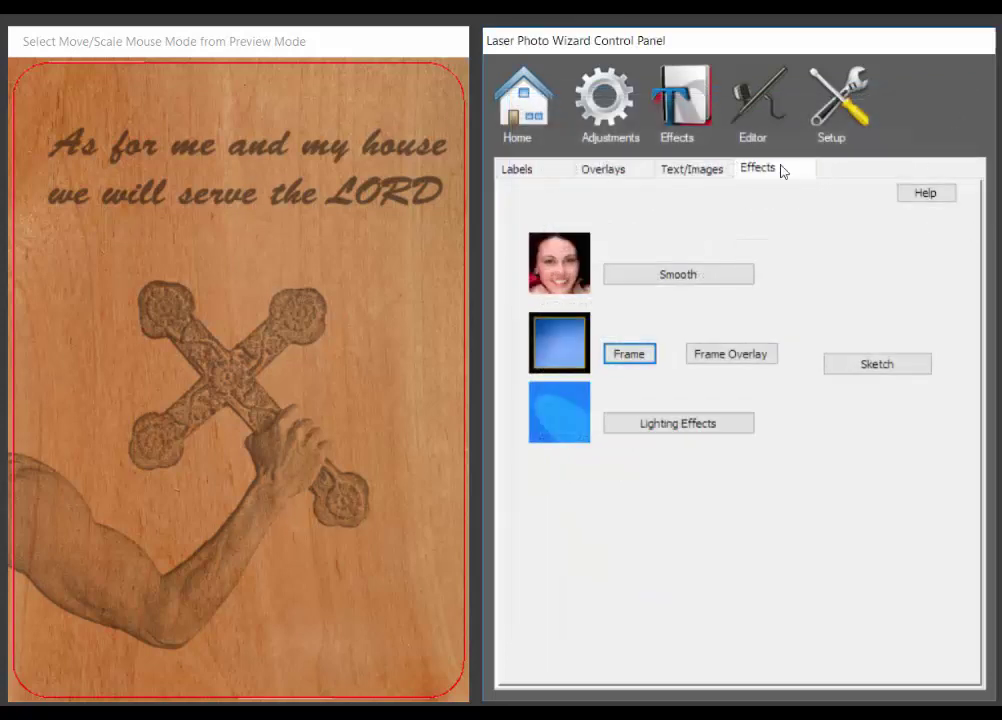
{"action": "left_click", "coordinate": [524, 100]}
{"action": "left_click", "coordinate": [619, 199]}
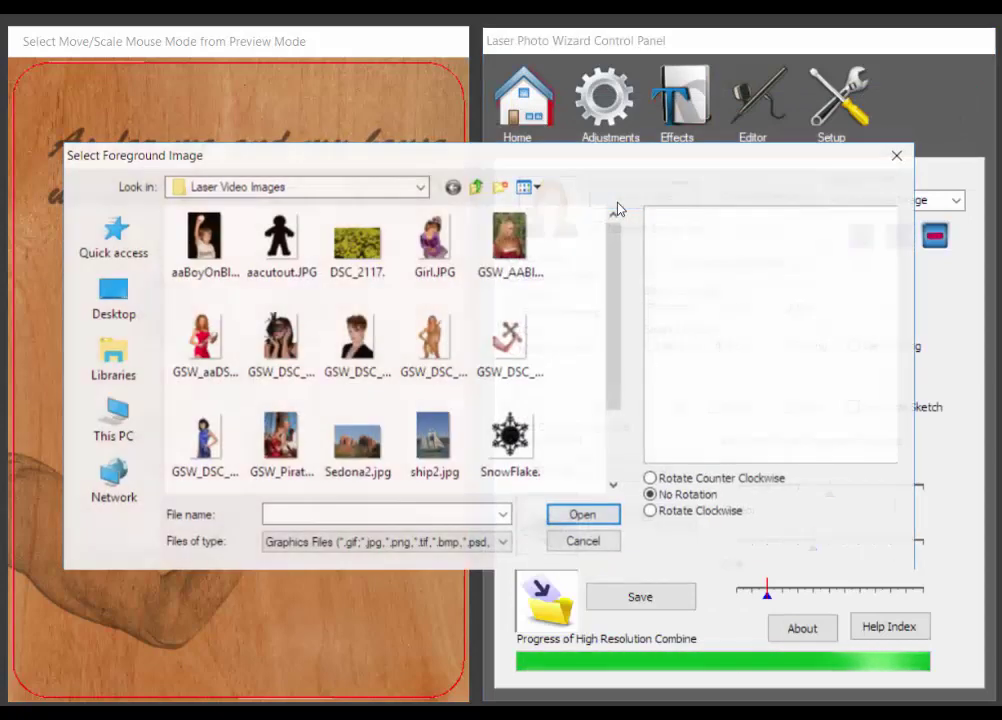
{"action": "left_click", "coordinate": [210, 352]}
{"action": "left_click", "coordinate": [583, 516]}
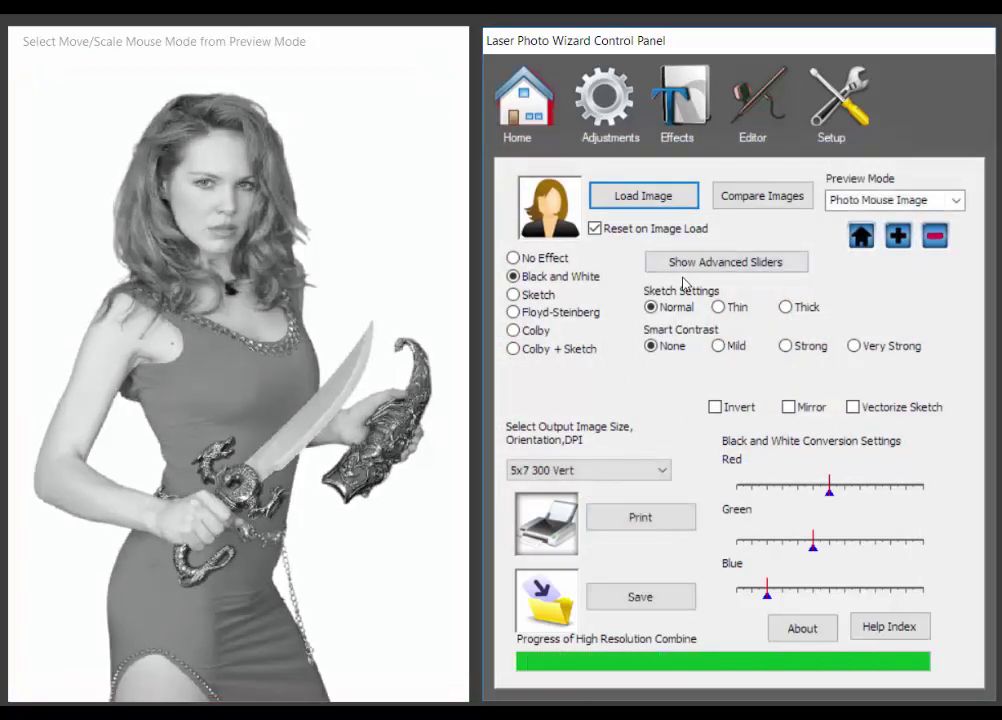
Step: Render the photo as a Sketch, trying Strong then settling on Mild smart contrast
{"action": "left_click", "coordinate": [514, 296]}
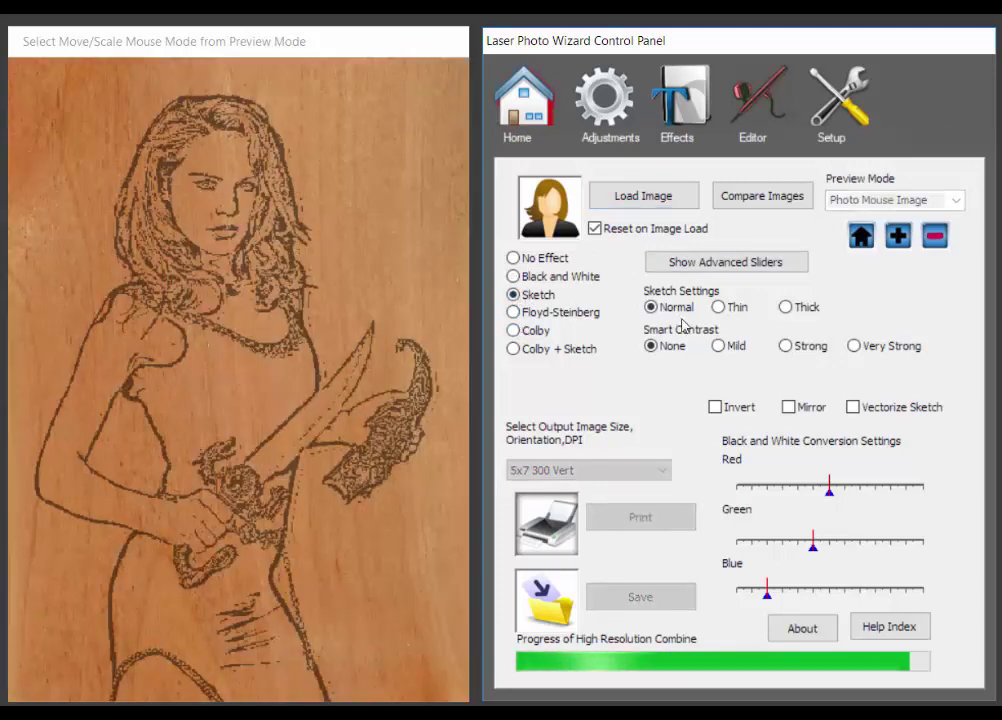
{"action": "left_click", "coordinate": [786, 346]}
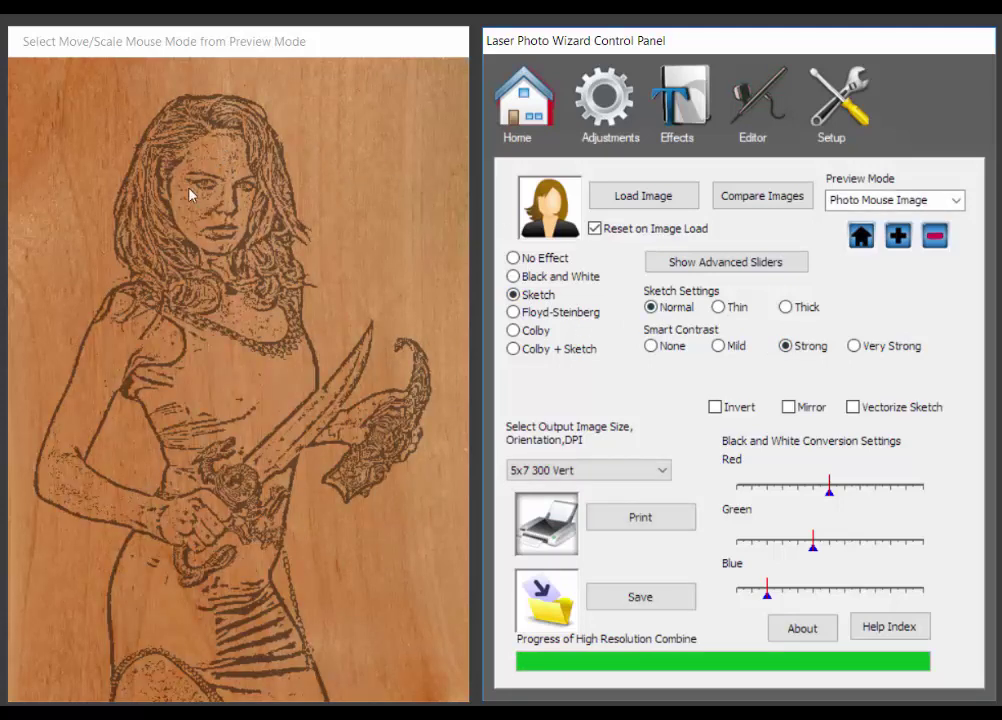
{"action": "left_click", "coordinate": [719, 346]}
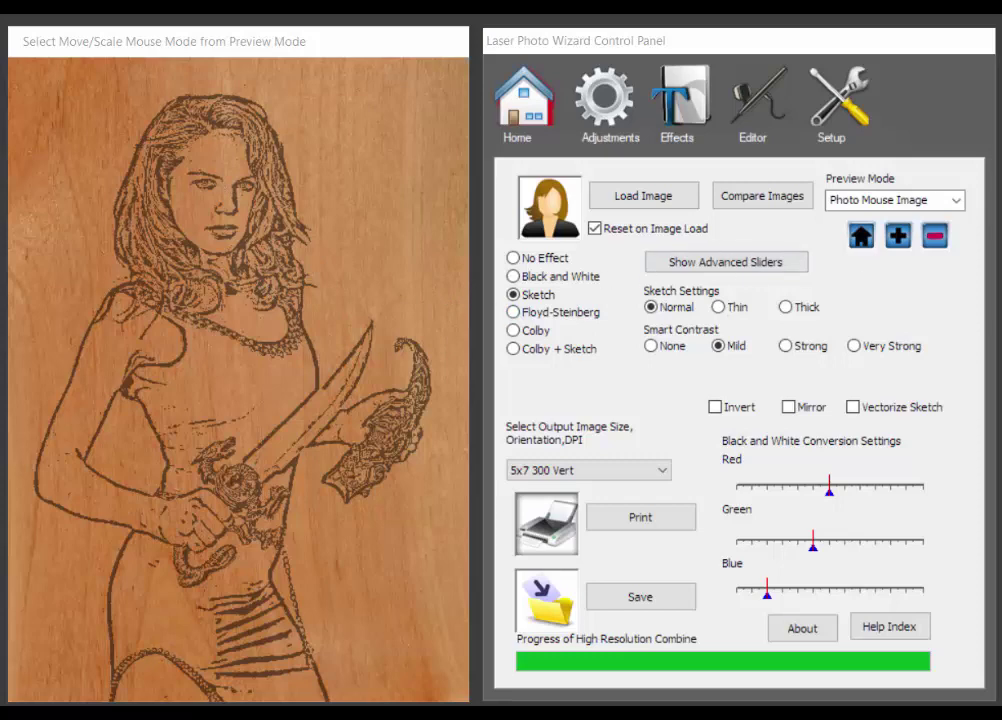
Step: Set Preview Mode to Gray Mouse Image and apply Colby with Strong smart contrast
{"action": "left_click", "coordinate": [253, 402]}
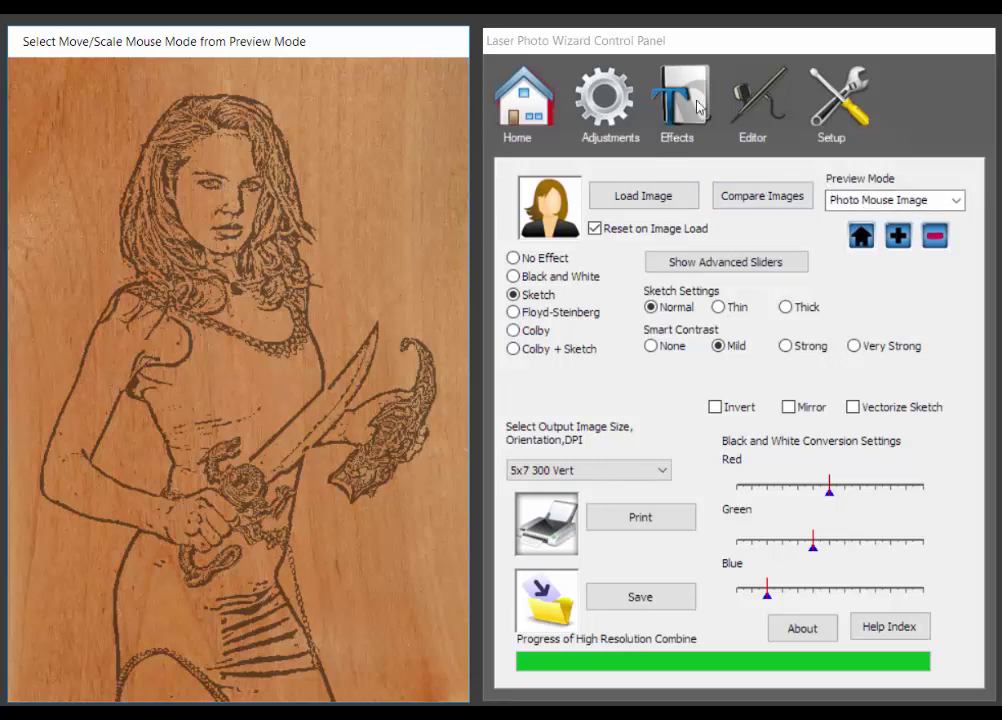
{"action": "left_click", "coordinate": [677, 140]}
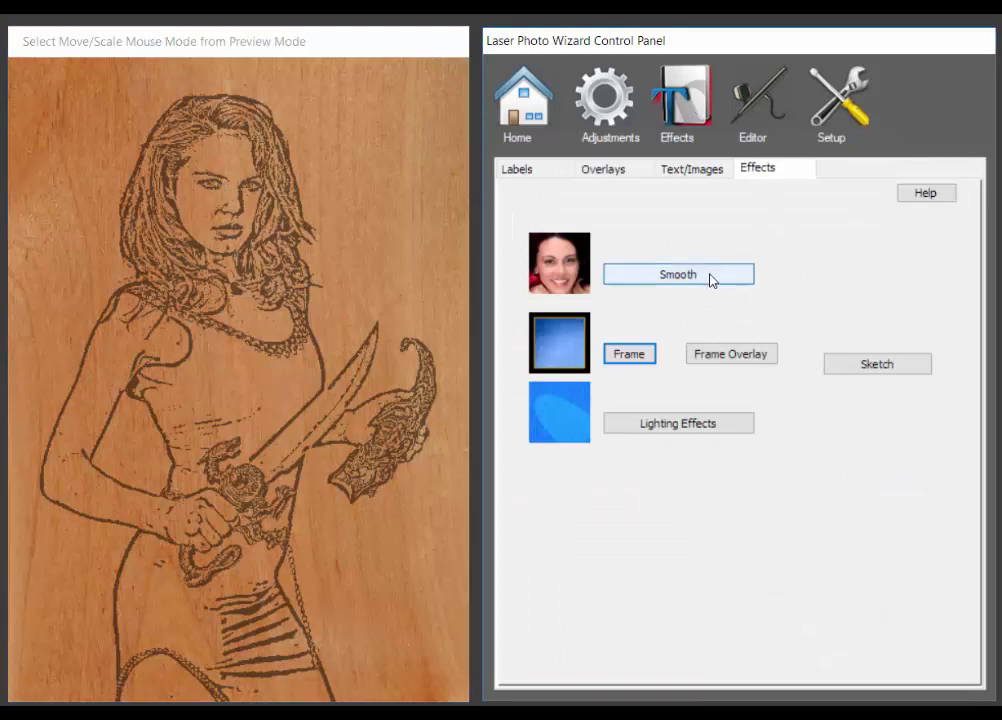
{"action": "left_click", "coordinate": [525, 101]}
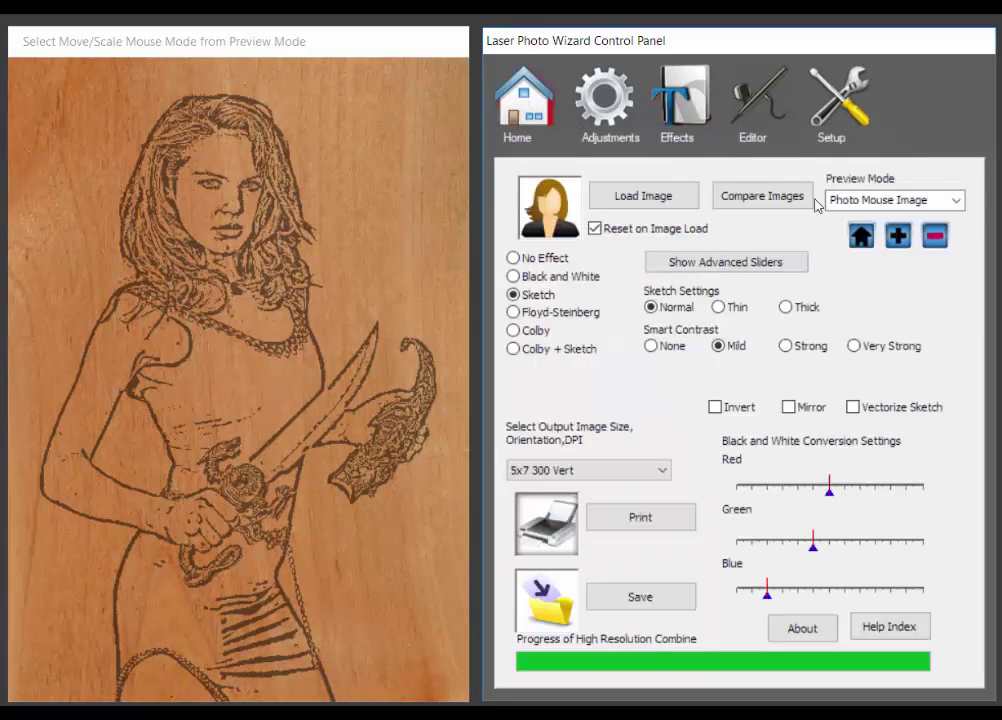
{"action": "left_click", "coordinate": [955, 201]}
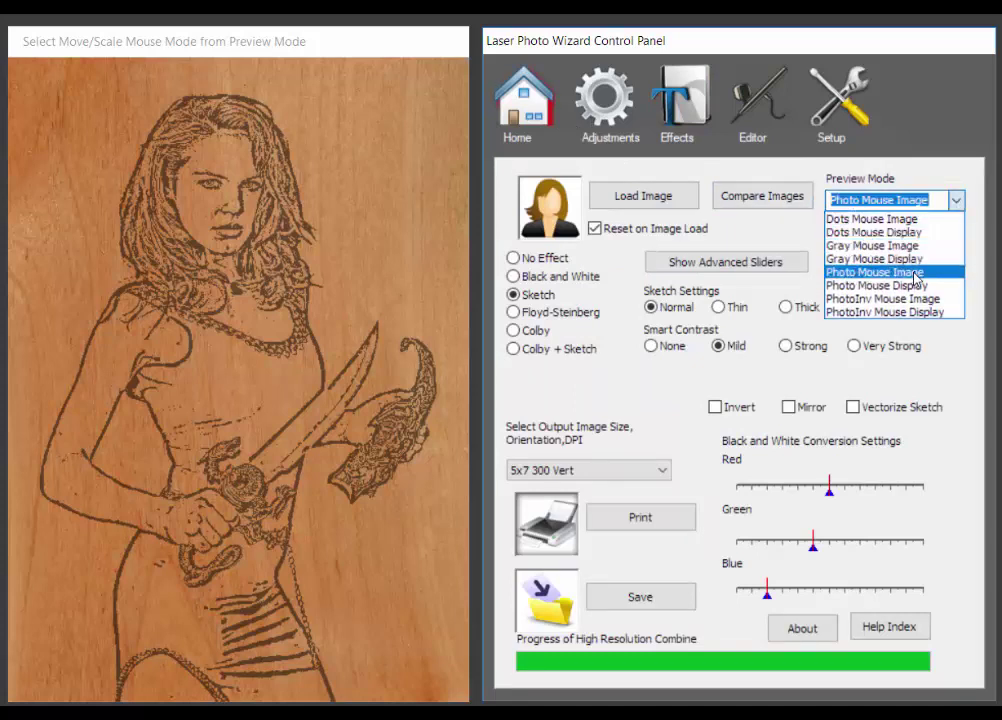
{"action": "left_click", "coordinate": [913, 272]}
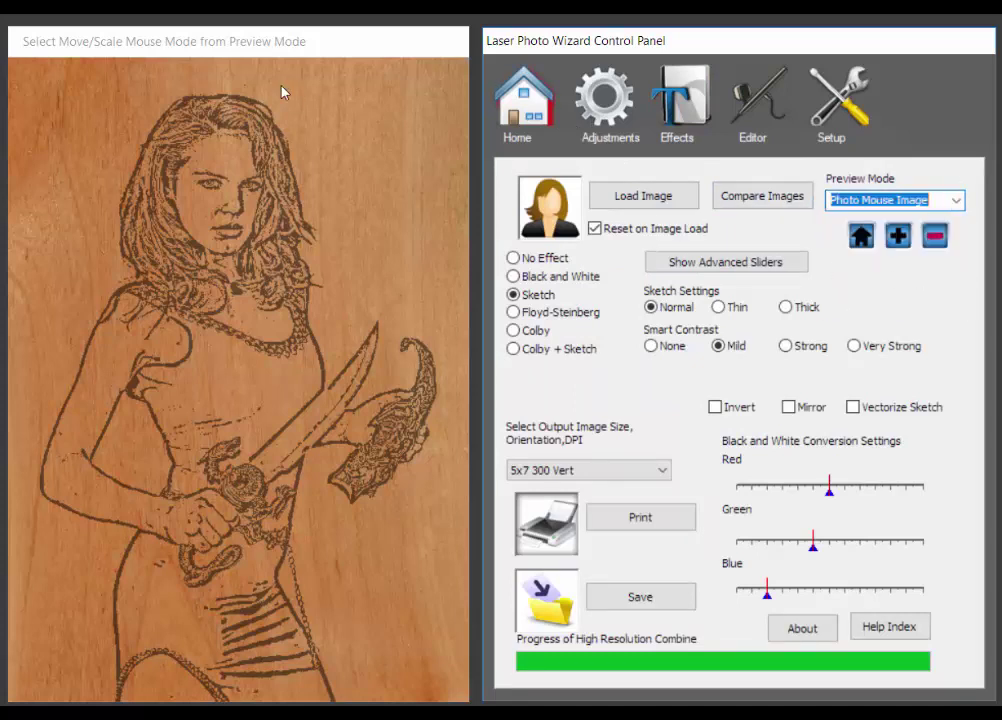
{"action": "left_click", "coordinate": [953, 199]}
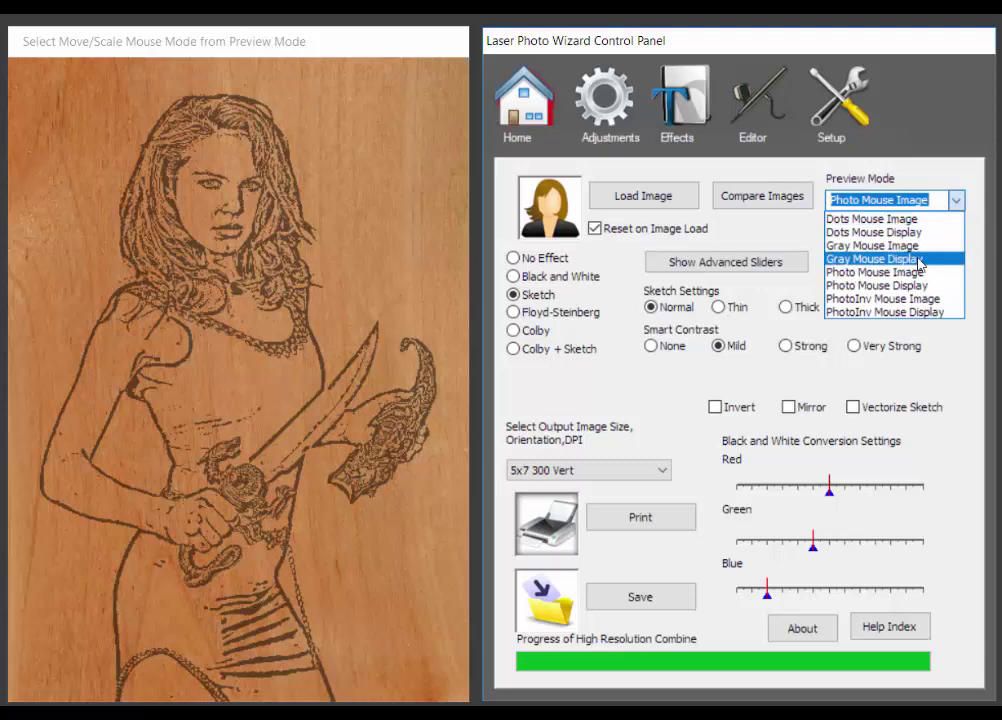
{"action": "left_click", "coordinate": [895, 245]}
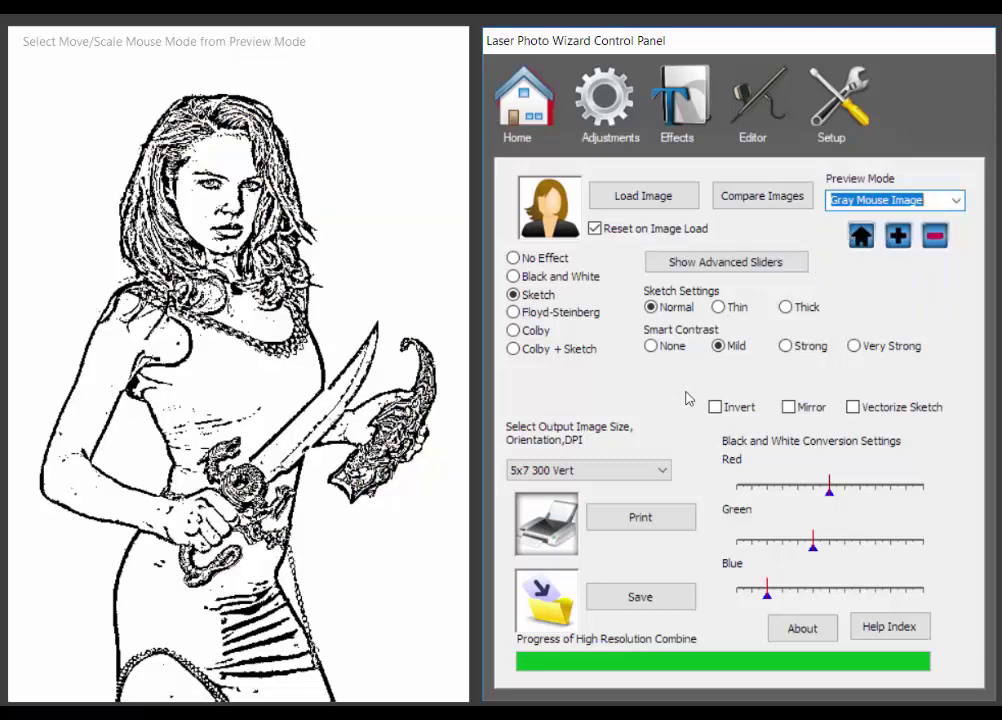
{"action": "left_click", "coordinate": [514, 330]}
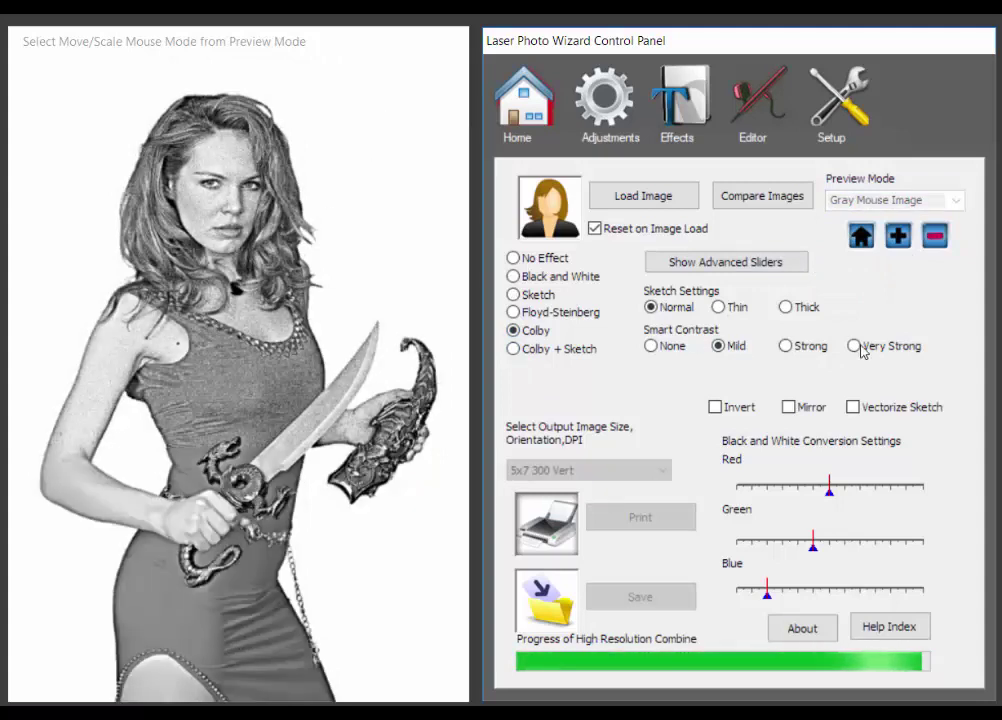
{"action": "left_click", "coordinate": [794, 347]}
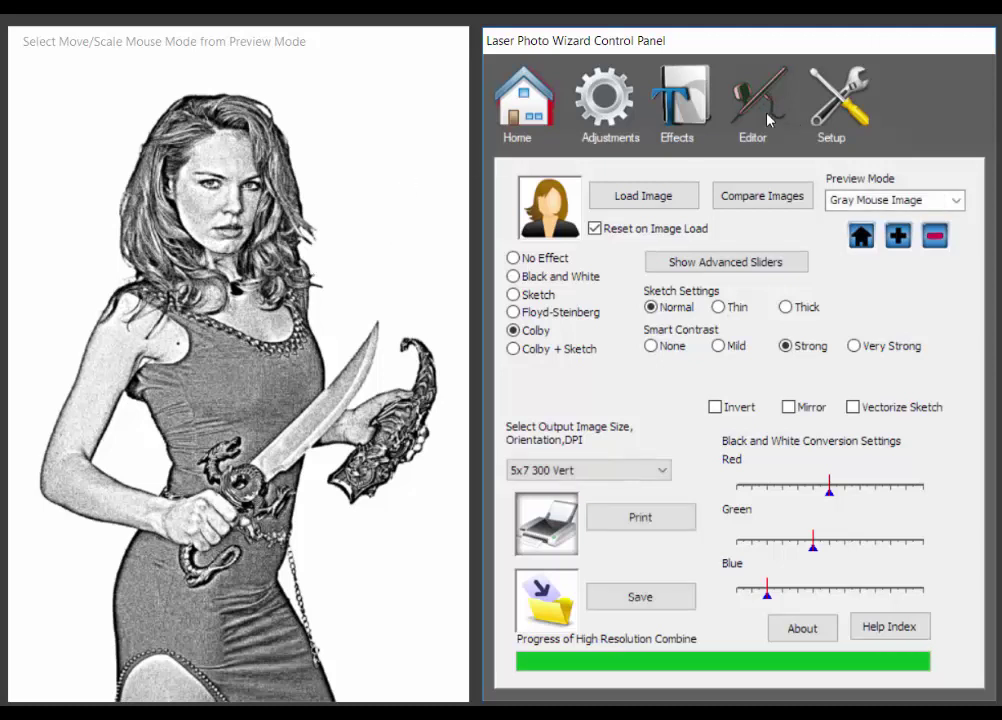
Step: Turn on Smooth Skin and push the Amount of Makeup slider well to the right
{"action": "left_click", "coordinate": [692, 110]}
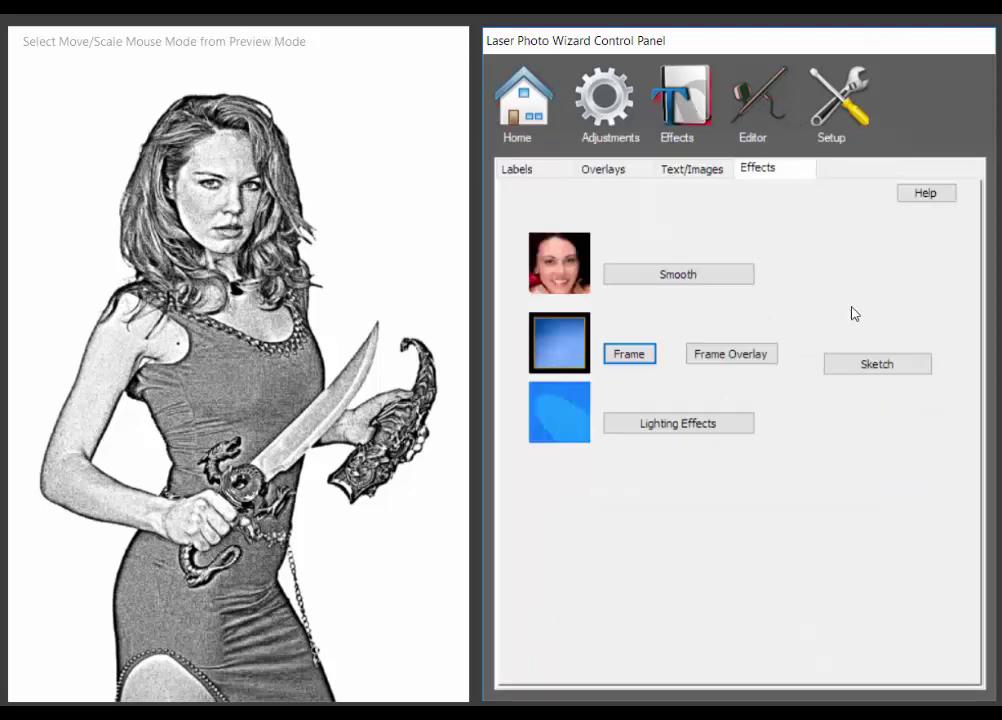
{"action": "left_click", "coordinate": [695, 284]}
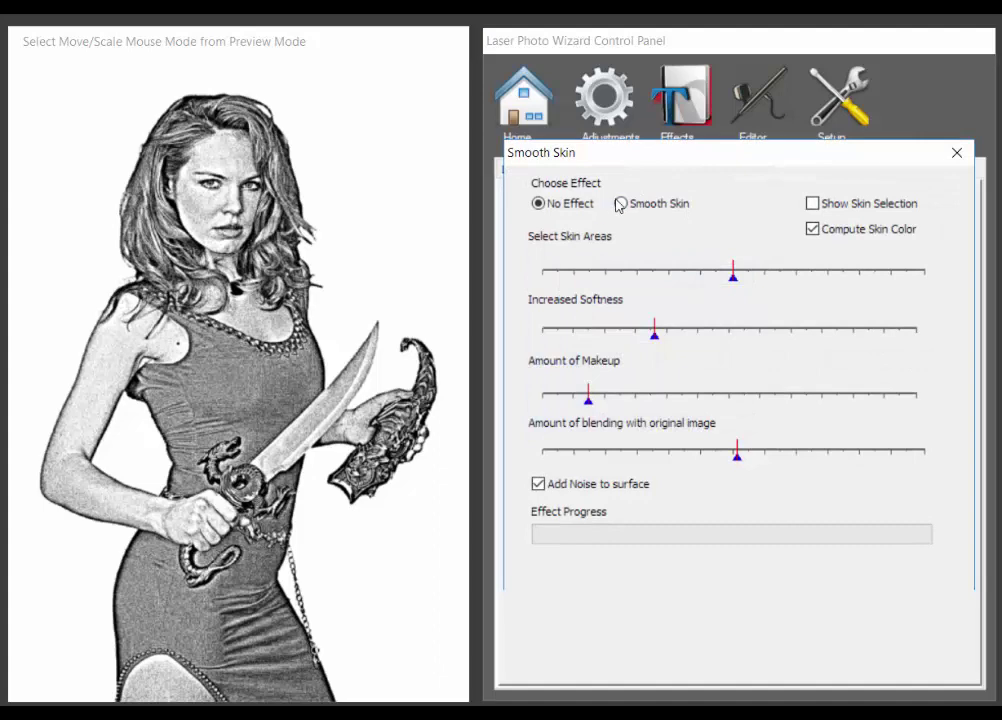
{"action": "left_click_drag", "start_coordinate": [588, 397], "coordinate": [613, 397]}
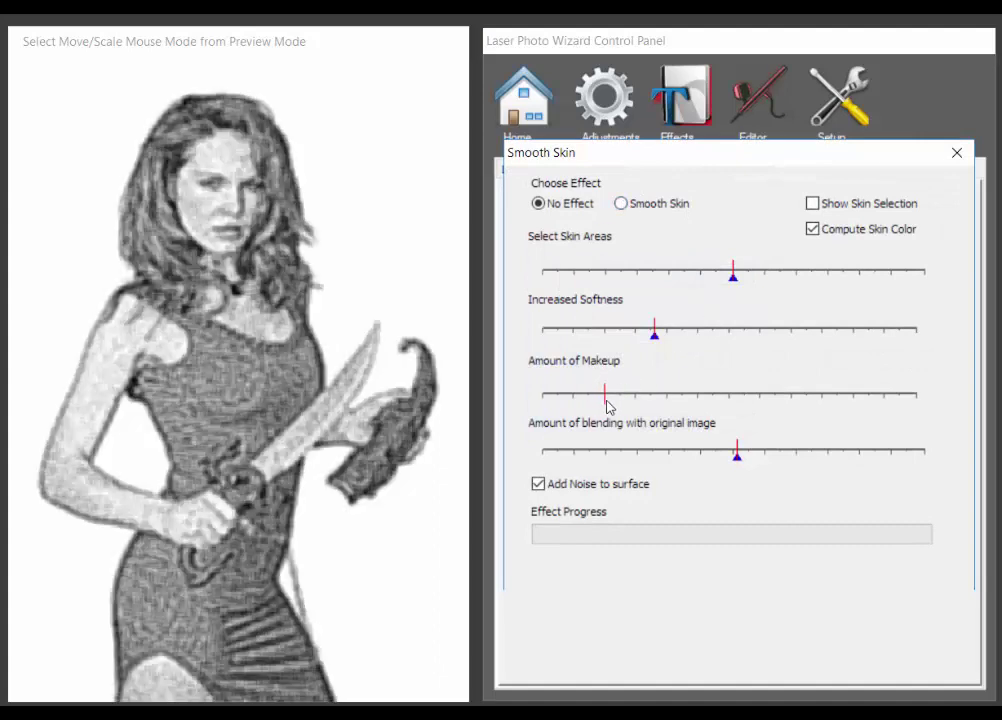
{"action": "left_click", "coordinate": [624, 206]}
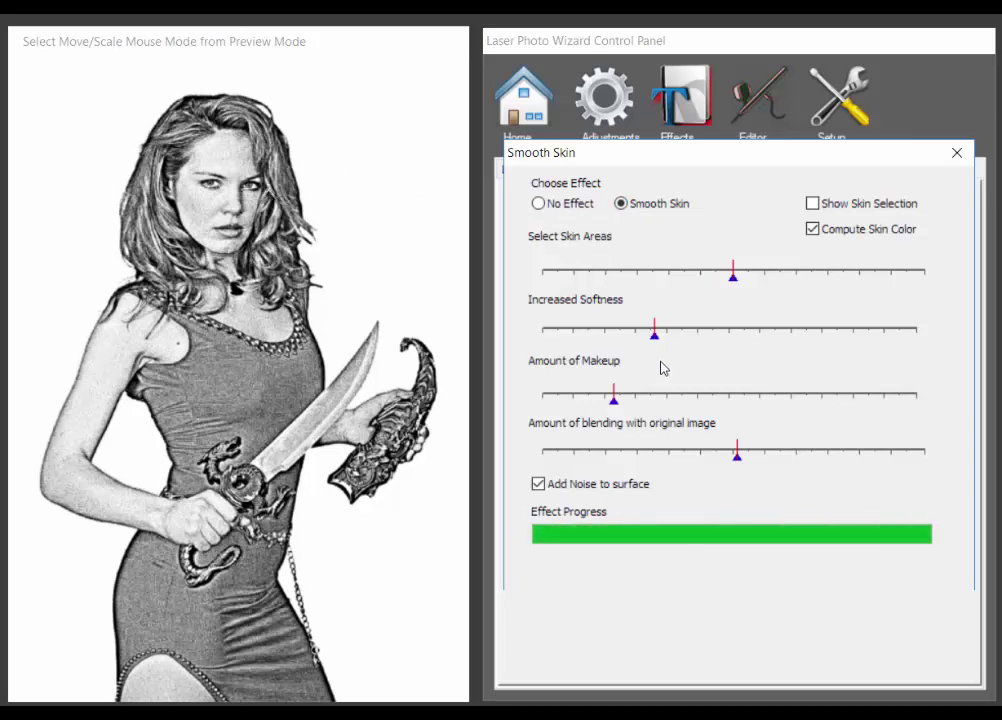
{"action": "left_click_drag", "start_coordinate": [611, 398], "coordinate": [711, 402]}
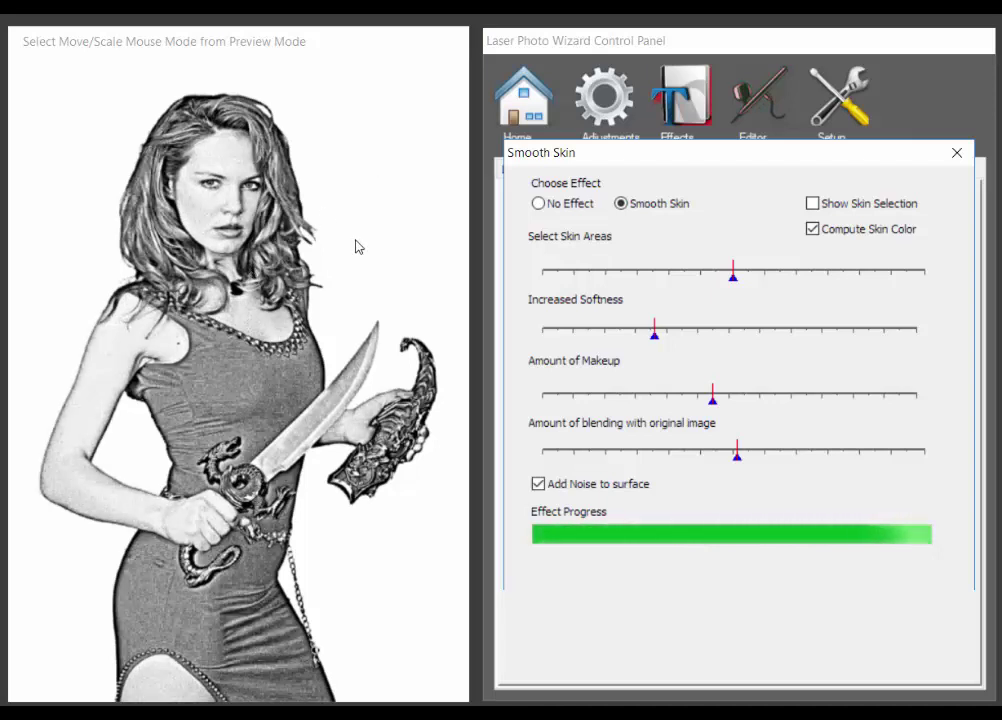
{"action": "left_click", "coordinate": [951, 160]}
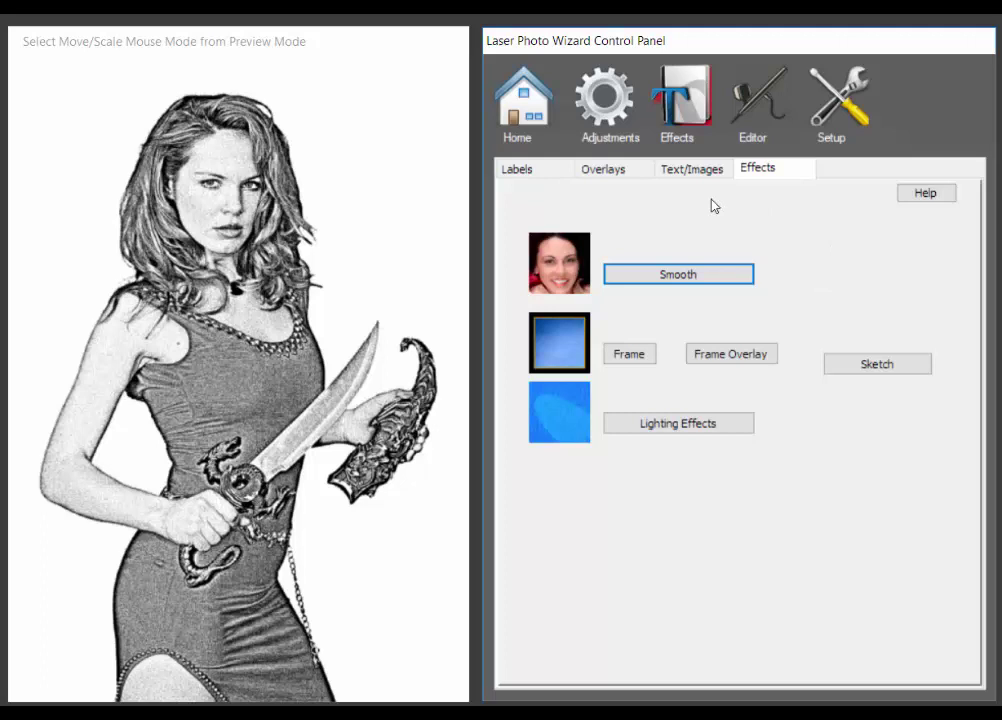
Step: Set the Preview Mode to Photo Mouse Image to preview the portrait engraved on wood
{"action": "left_click", "coordinate": [531, 134]}
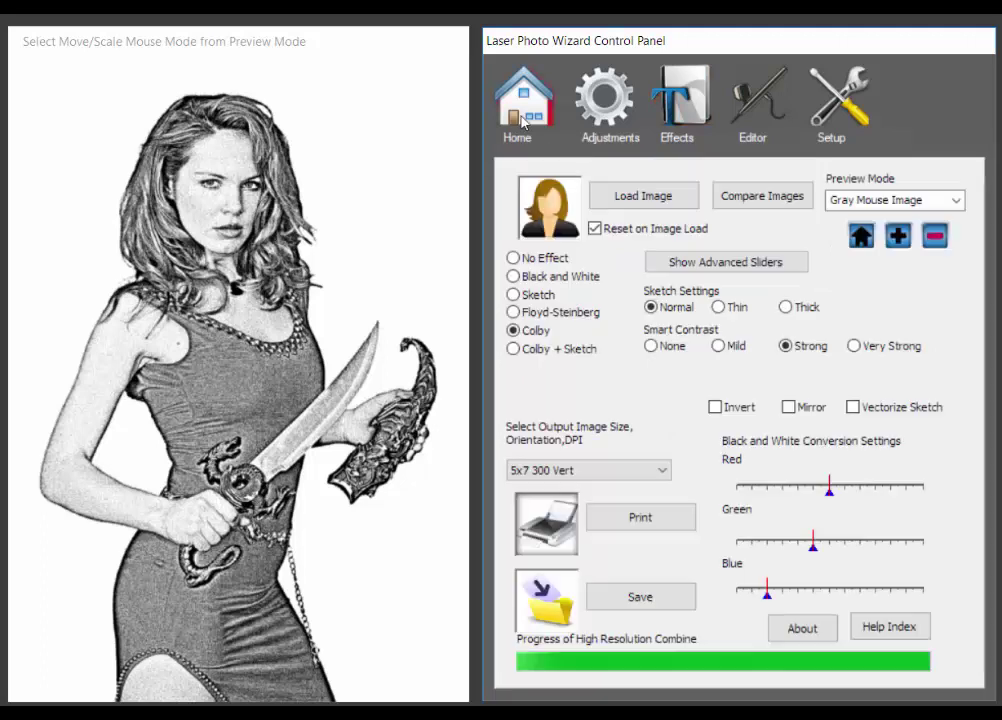
{"action": "left_click", "coordinate": [957, 203]}
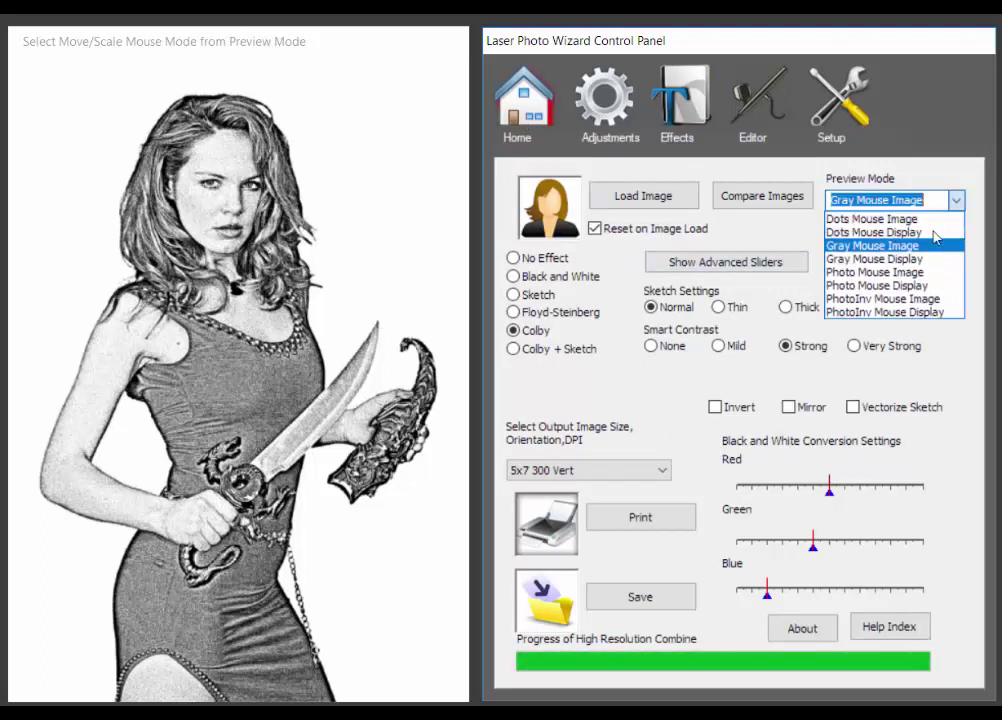
{"action": "left_click", "coordinate": [911, 272]}
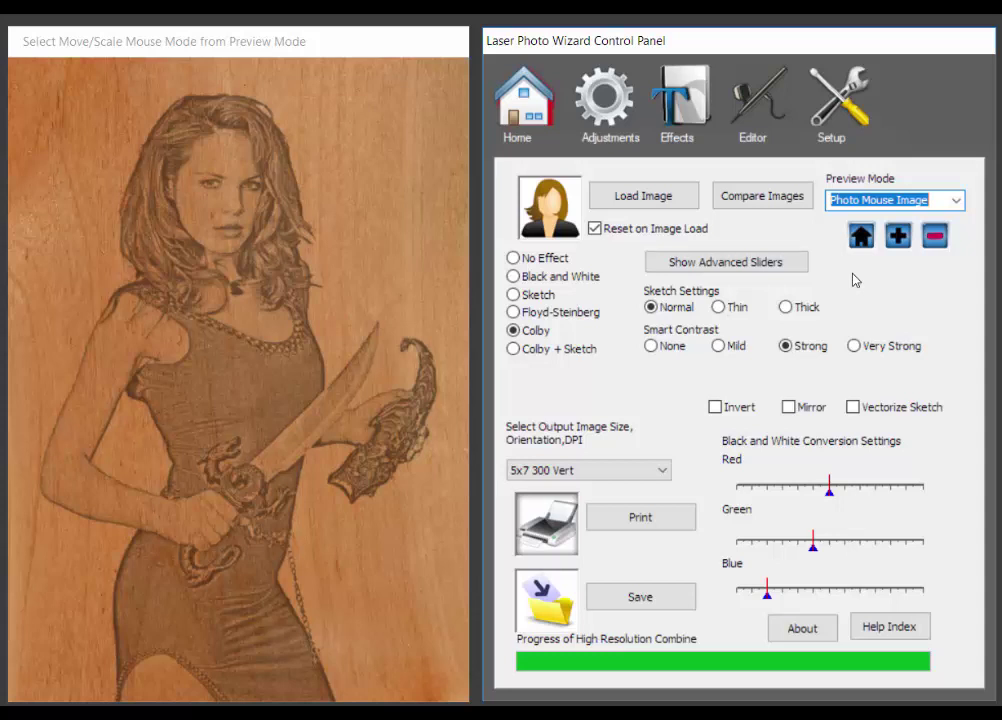
Step: Briefly visit Setup, then browse the output size options while keeping 5x7 vertical
{"action": "left_click", "coordinate": [834, 118]}
{"action": "left_click", "coordinate": [520, 100]}
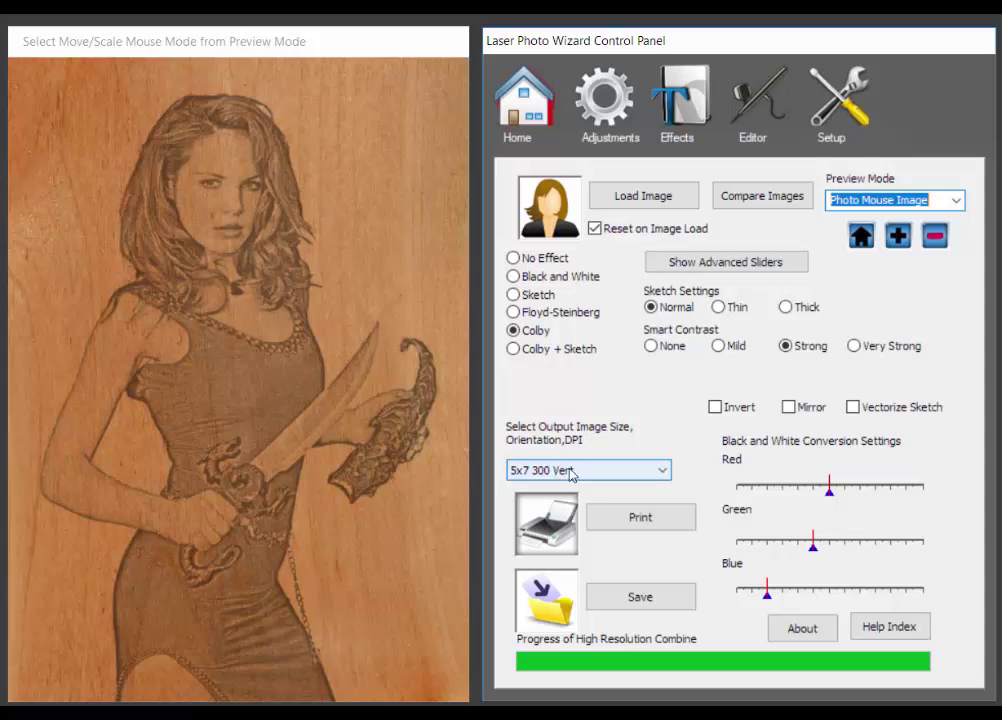
{"action": "left_click", "coordinate": [662, 471]}
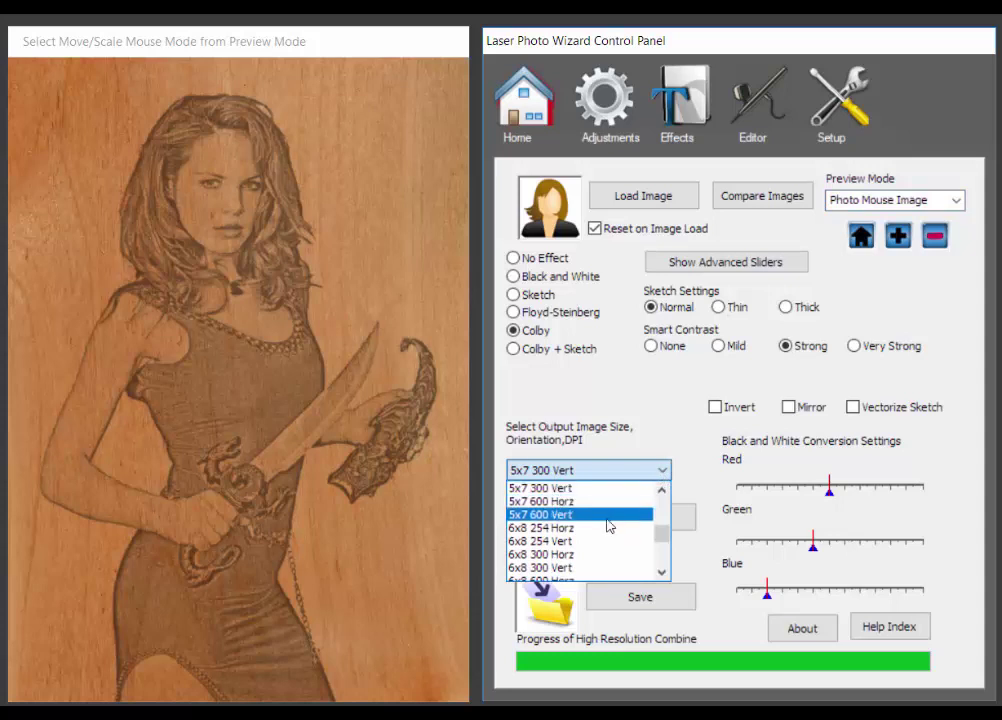
{"action": "mouse_move", "coordinate": [667, 540]}
{"action": "left_mouse_down"}
{"action": "mouse_move", "coordinate": [663, 553]}
{"action": "mouse_move", "coordinate": [662, 536]}
{"action": "left_mouse_up"}
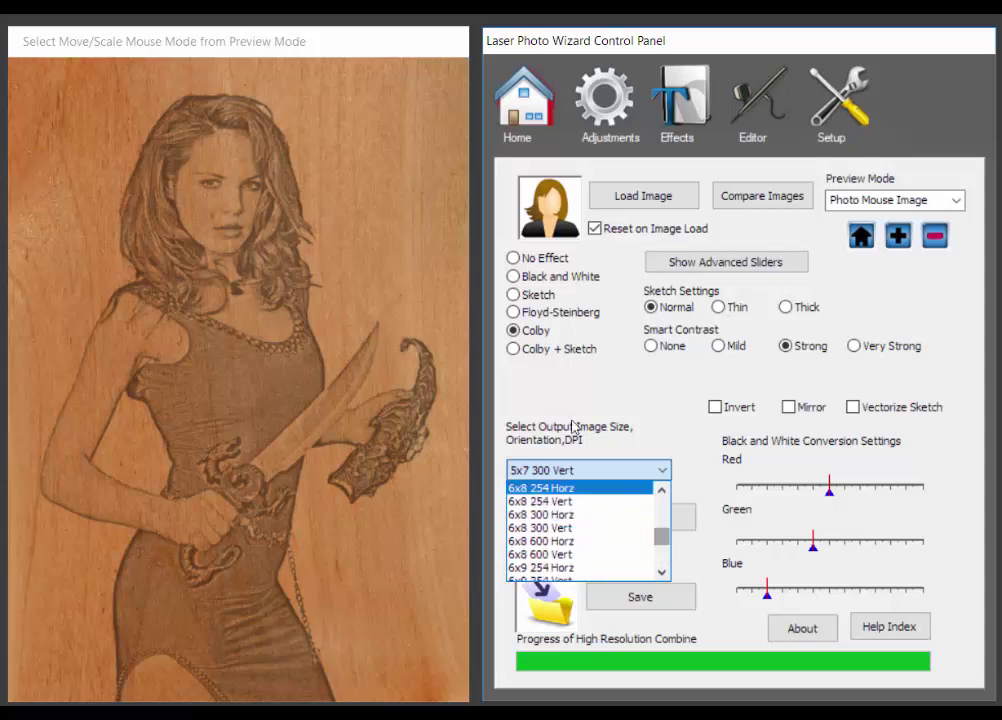
{"action": "left_click", "coordinate": [840, 118]}
{"action": "left_click", "coordinate": [840, 118]}
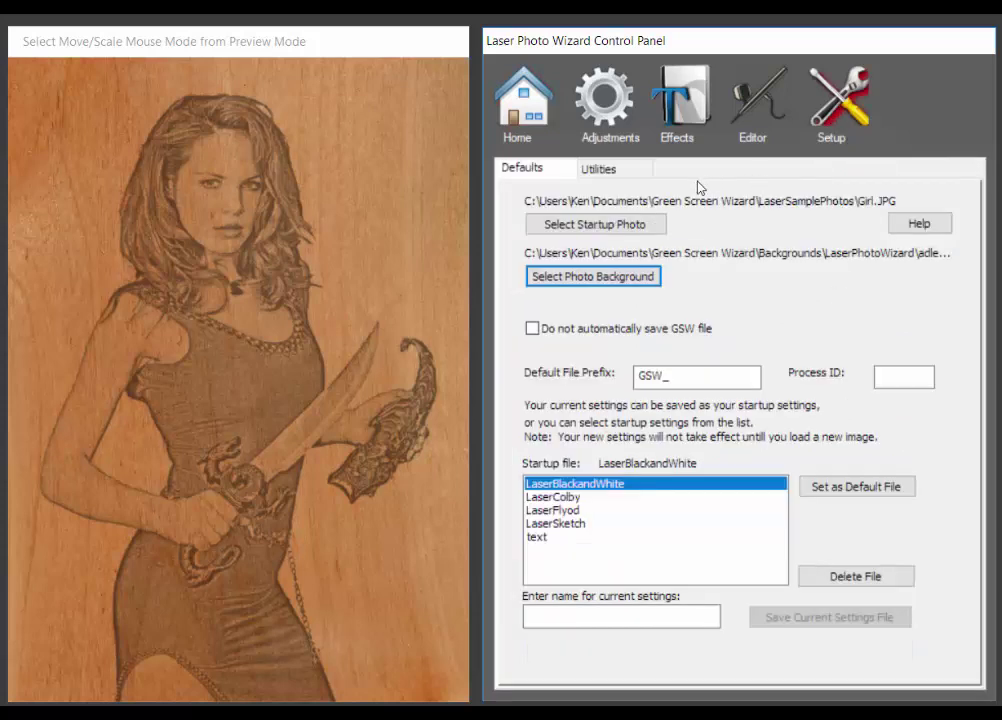
{"action": "left_click", "coordinate": [627, 178]}
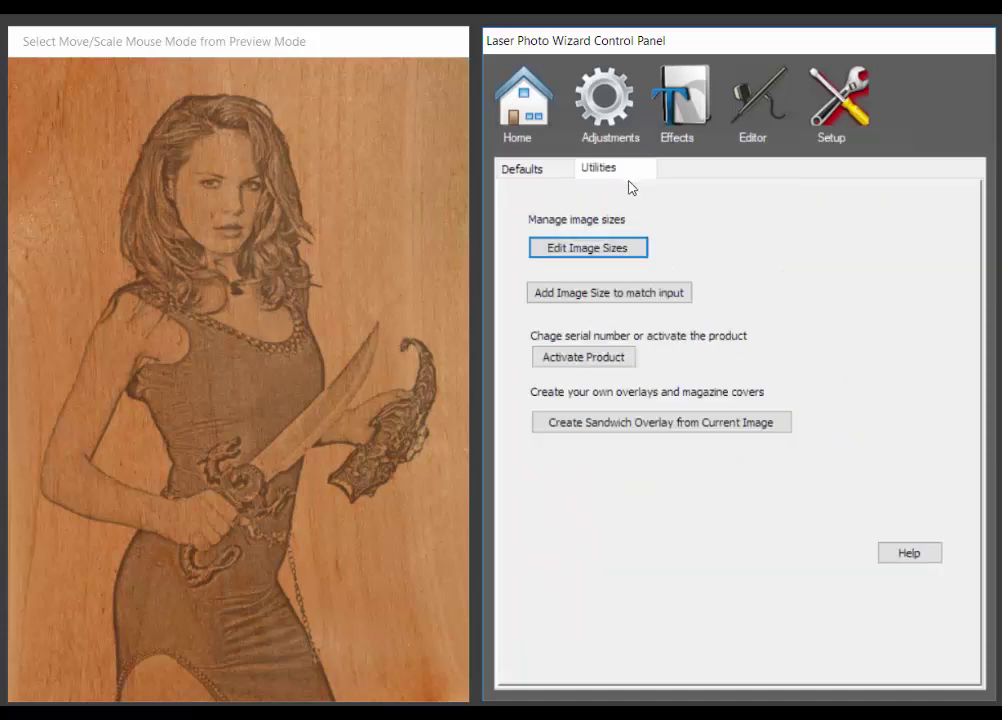
{"action": "left_click", "coordinate": [585, 252]}
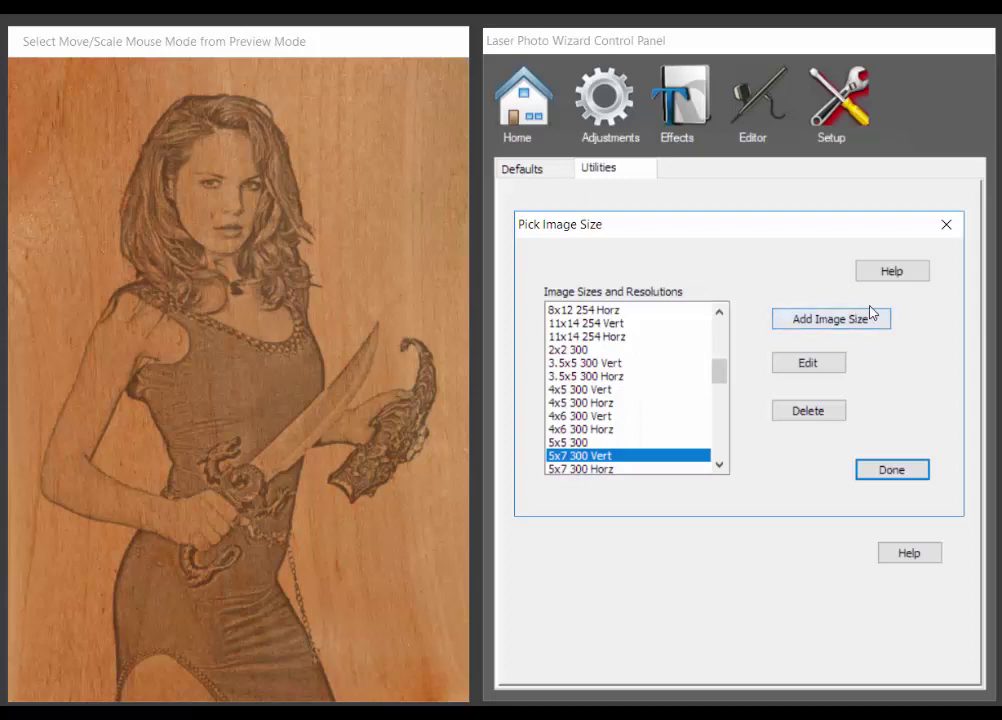
{"action": "left_click", "coordinate": [945, 226]}
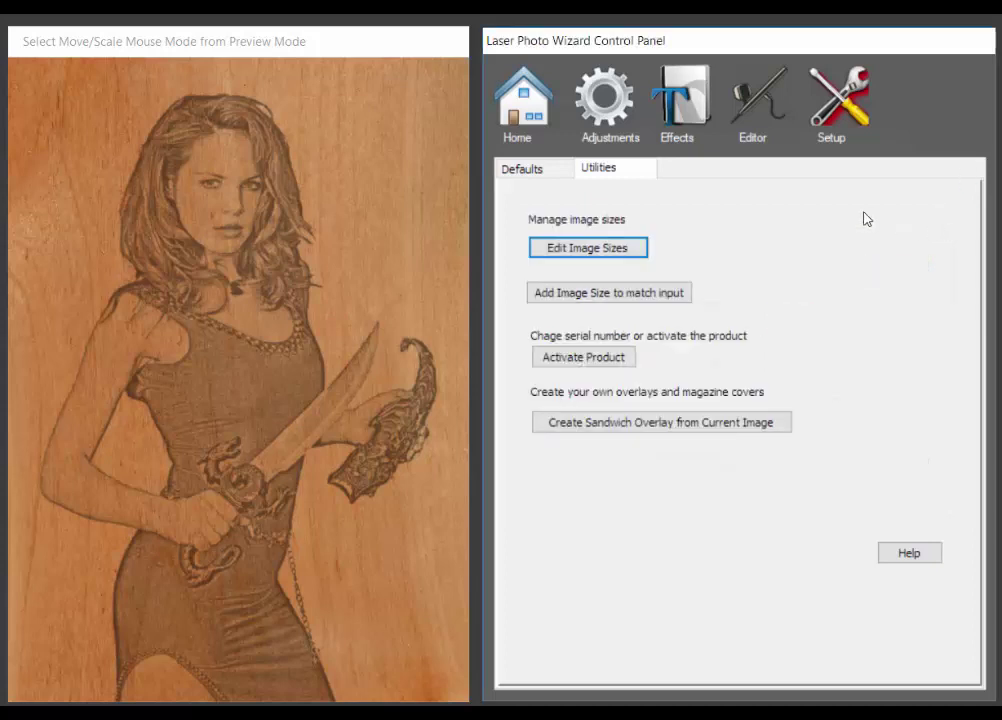
{"action": "left_click", "coordinate": [521, 122]}
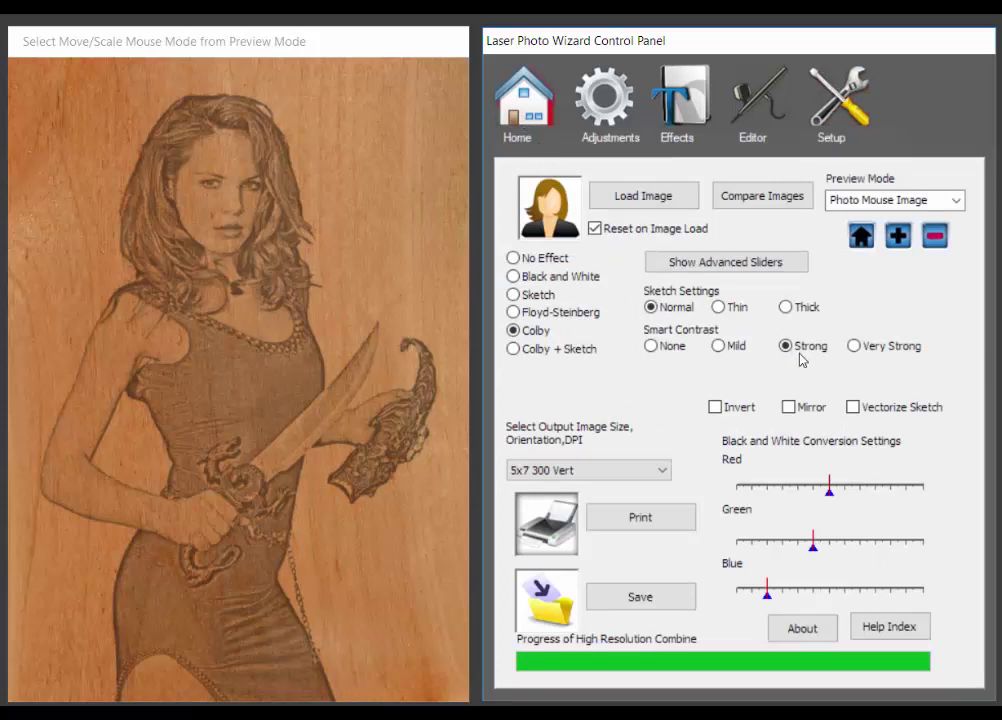
Step: Read the help's Introduction to Basic Laser Photo Concepts, then close the help window
{"action": "left_click", "coordinate": [903, 627]}
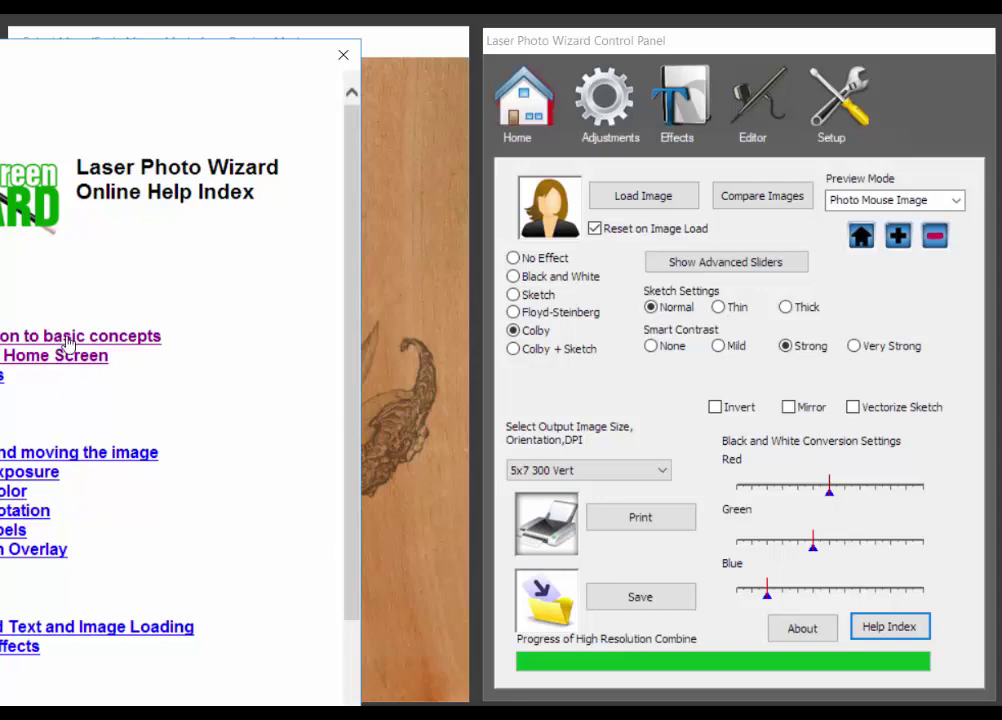
{"action": "left_click", "coordinate": [62, 343]}
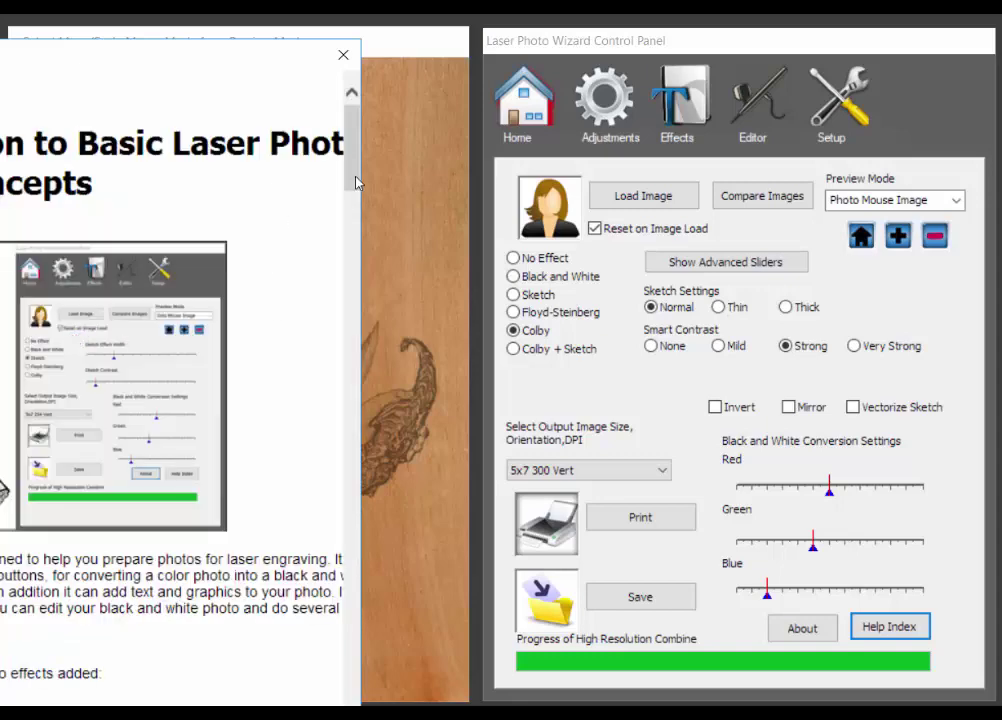
{"action": "mouse_move", "coordinate": [357, 183]}
{"action": "left_mouse_down"}
{"action": "mouse_move", "coordinate": [340, 465]}
{"action": "mouse_move", "coordinate": [350, 160]}
{"action": "left_mouse_up"}
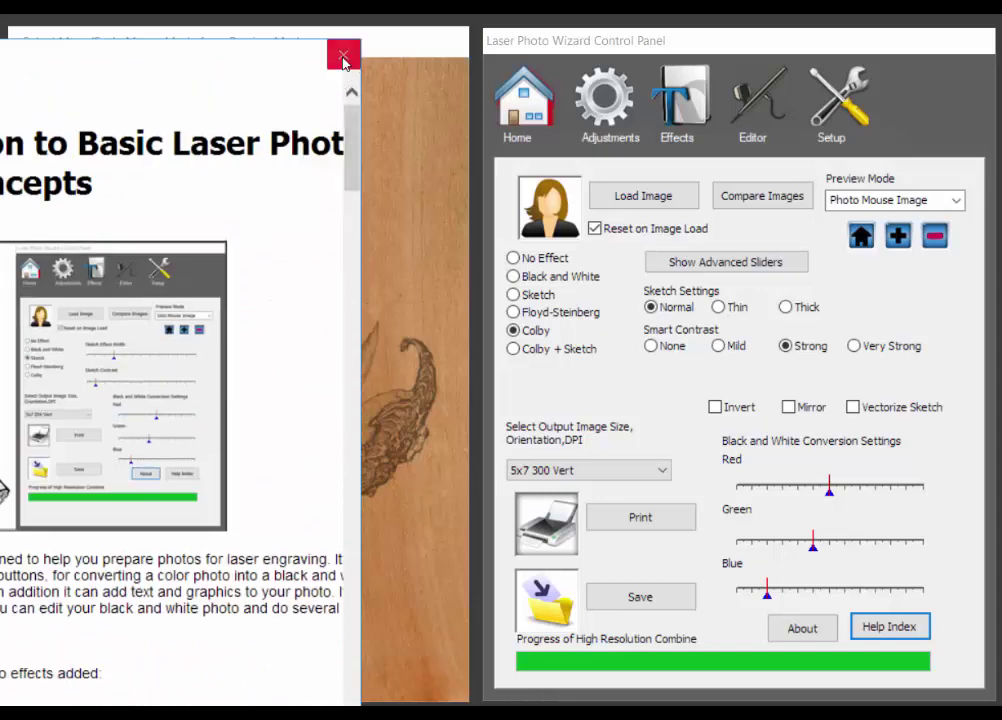
{"action": "left_click", "coordinate": [343, 57]}
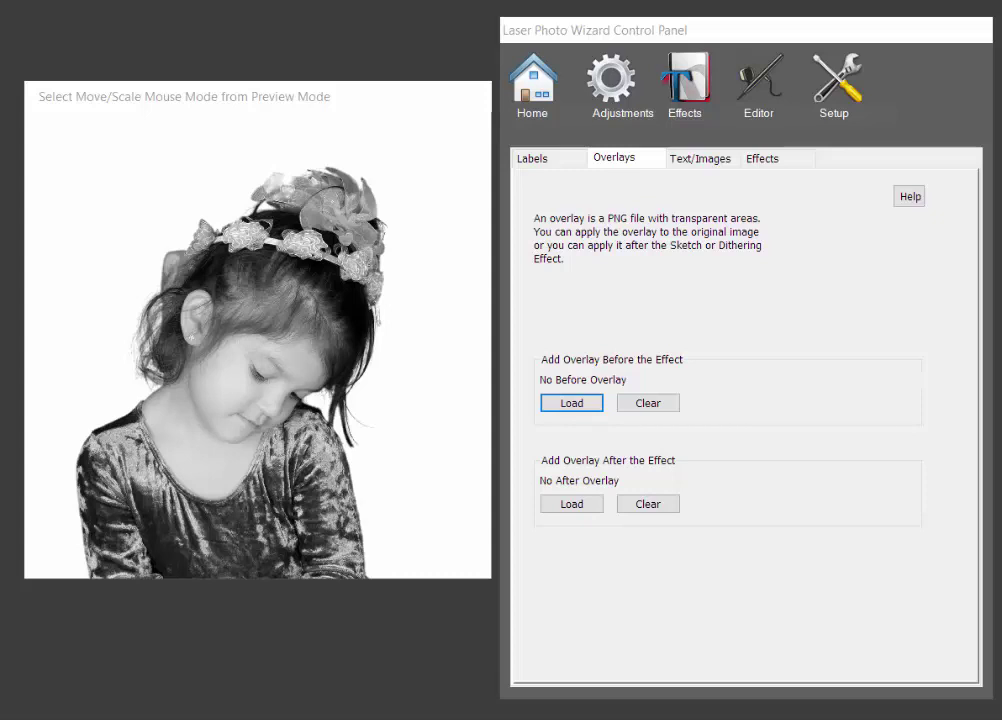
Step: Zoom the girl's photo with the mouse wheel until she fills the 6x6 square frame
{"action": "left_click", "coordinate": [538, 92]}
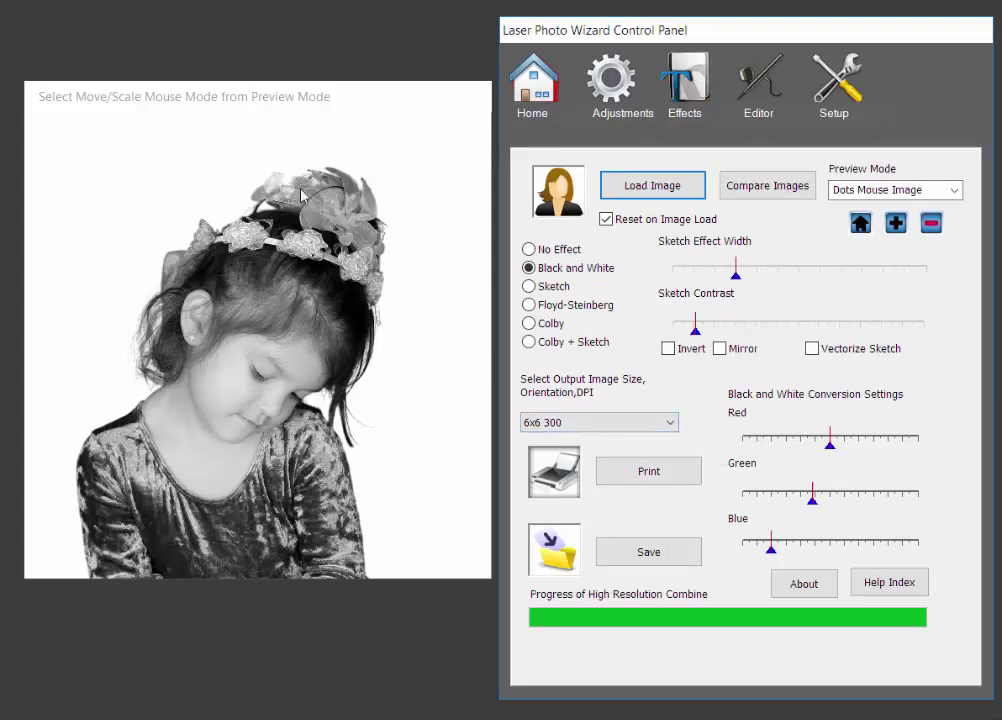
{"action": "scroll", "coordinate": [330, 310], "scroll_direction": "down", "scroll_amount": 3}
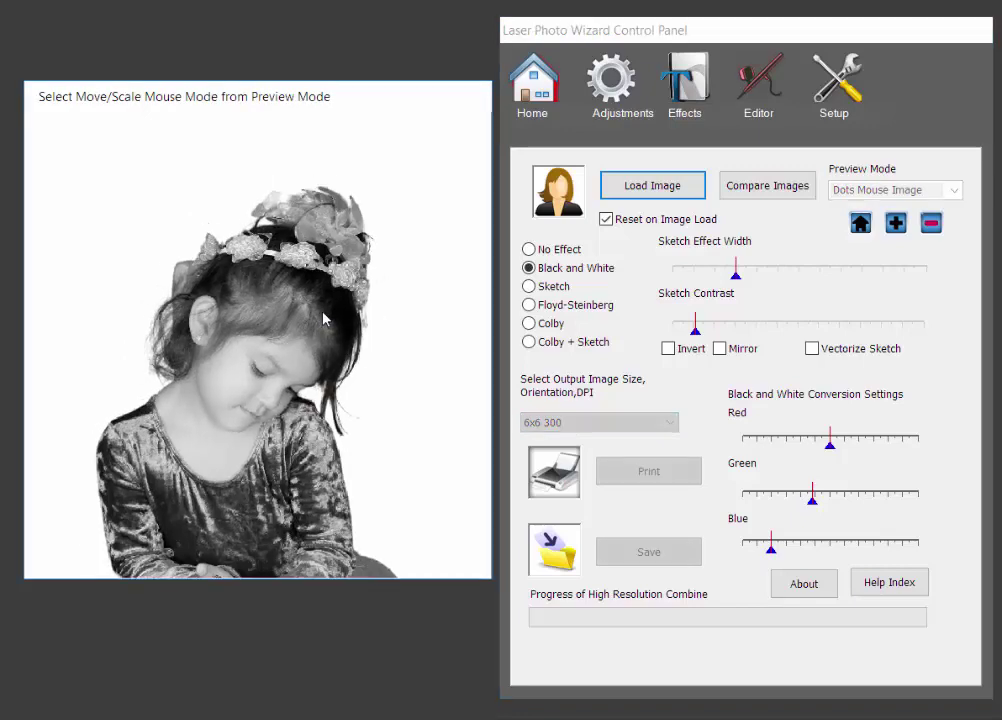
{"action": "scroll", "coordinate": [315, 330], "scroll_direction": "down", "scroll_amount": 2}
{"action": "scroll", "coordinate": [310, 330], "scroll_direction": "up", "scroll_amount": 1}
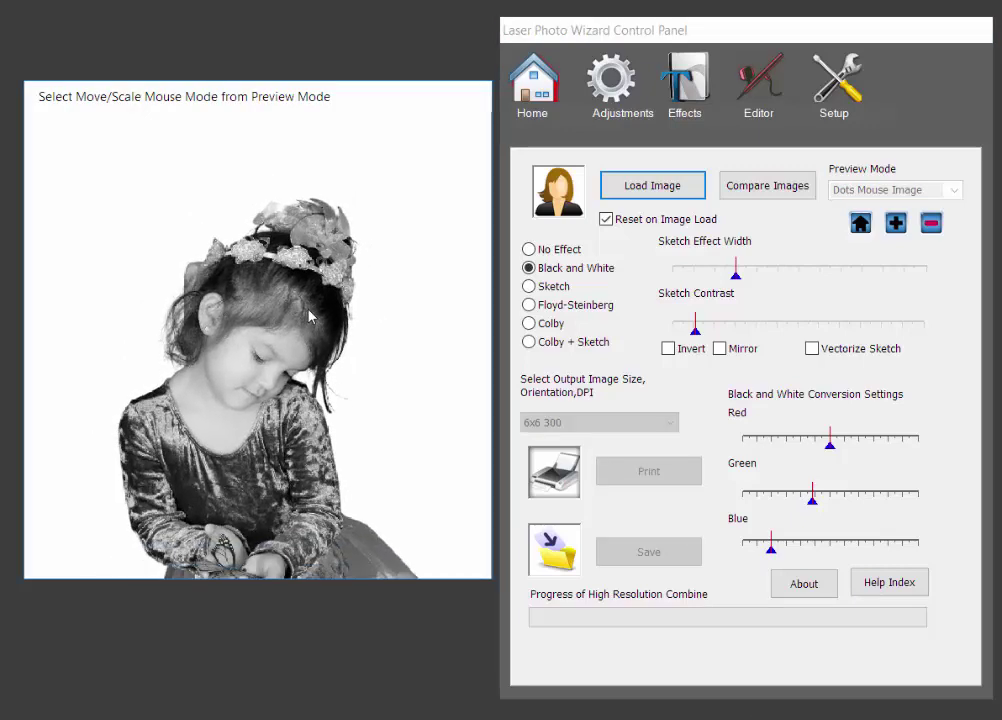
{"action": "scroll", "coordinate": [313, 320], "scroll_direction": "up", "scroll_amount": 1}
{"action": "scroll", "coordinate": [308, 308], "scroll_direction": "up", "scroll_amount": 1}
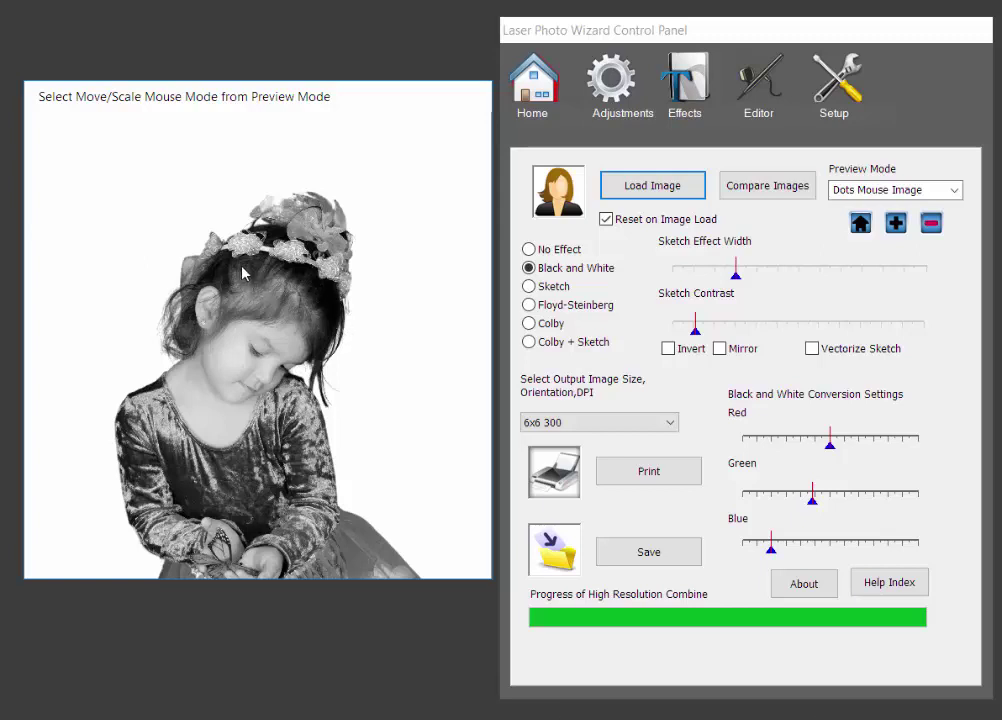
Step: Invert and mirror the girl photo, and apply the Colby + Sketch effect
{"action": "left_click", "coordinate": [668, 348]}
{"action": "left_click", "coordinate": [676, 352]}
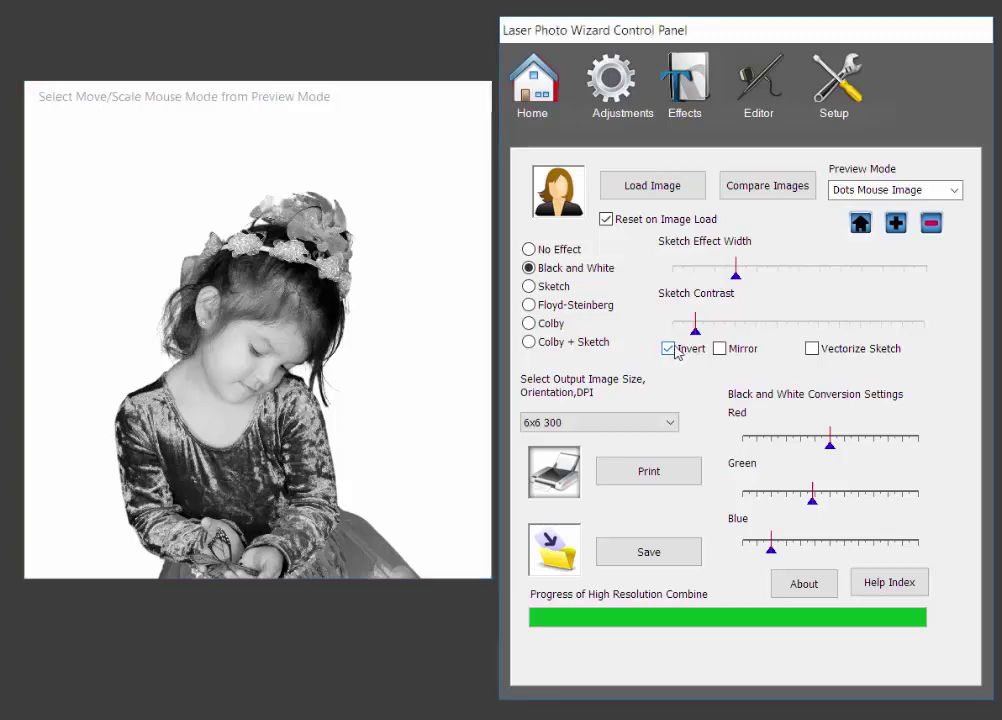
{"action": "left_click", "coordinate": [719, 350]}
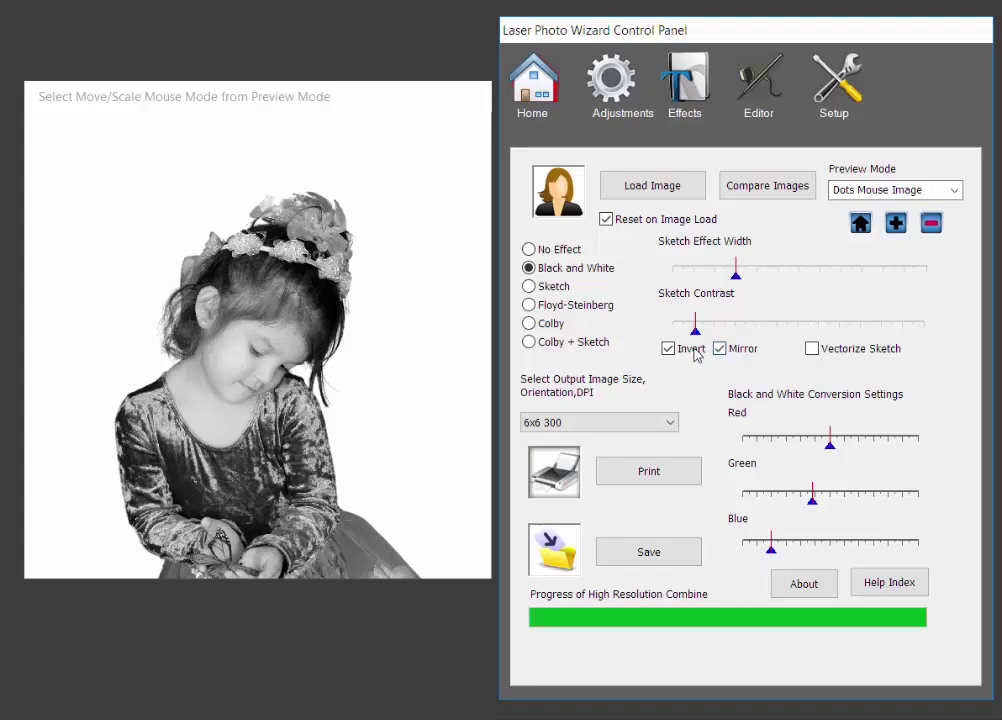
{"action": "left_click", "coordinate": [531, 343]}
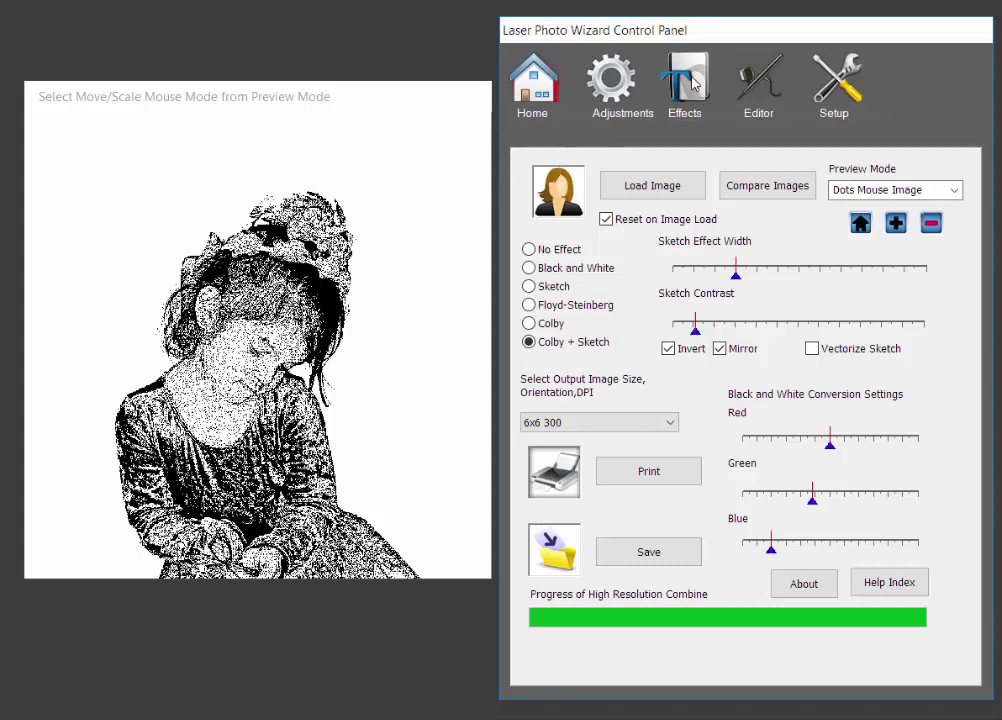
Step: Load SnowFlakeOverlay.png as the overlay applied before the effect
{"action": "left_click", "coordinate": [691, 82]}
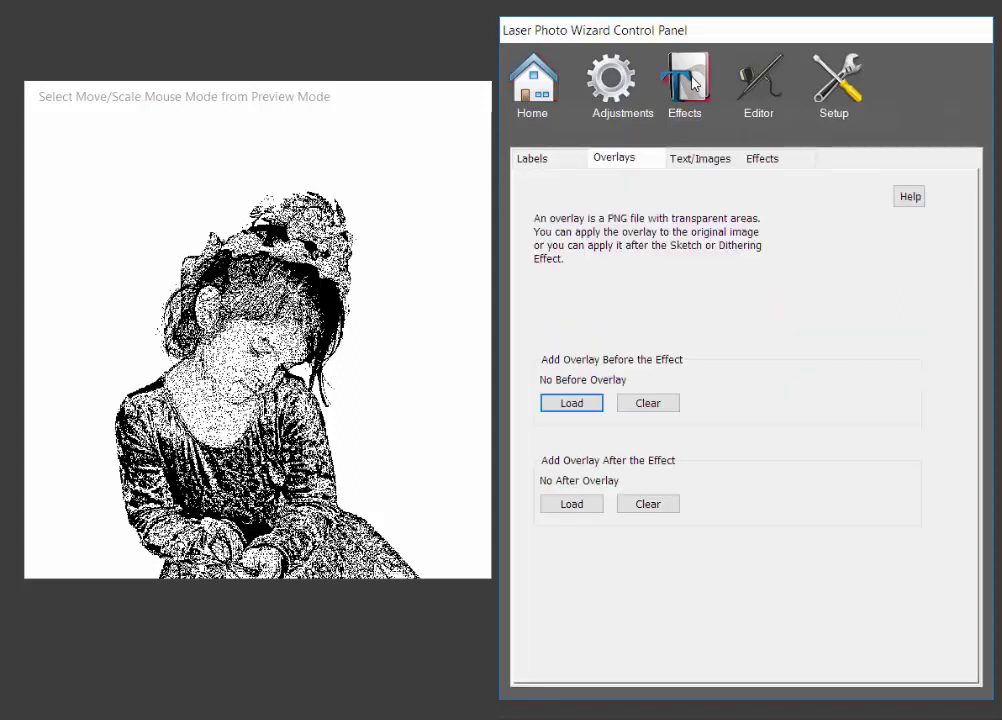
{"action": "left_click", "coordinate": [573, 404]}
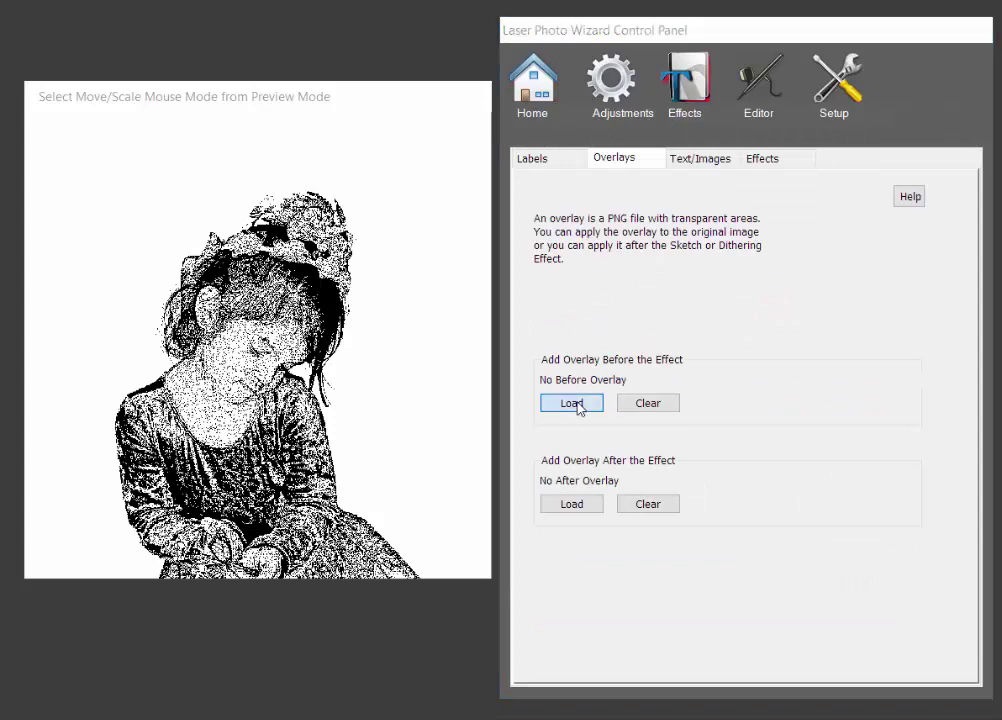
{"action": "left_click", "coordinate": [550, 245]}
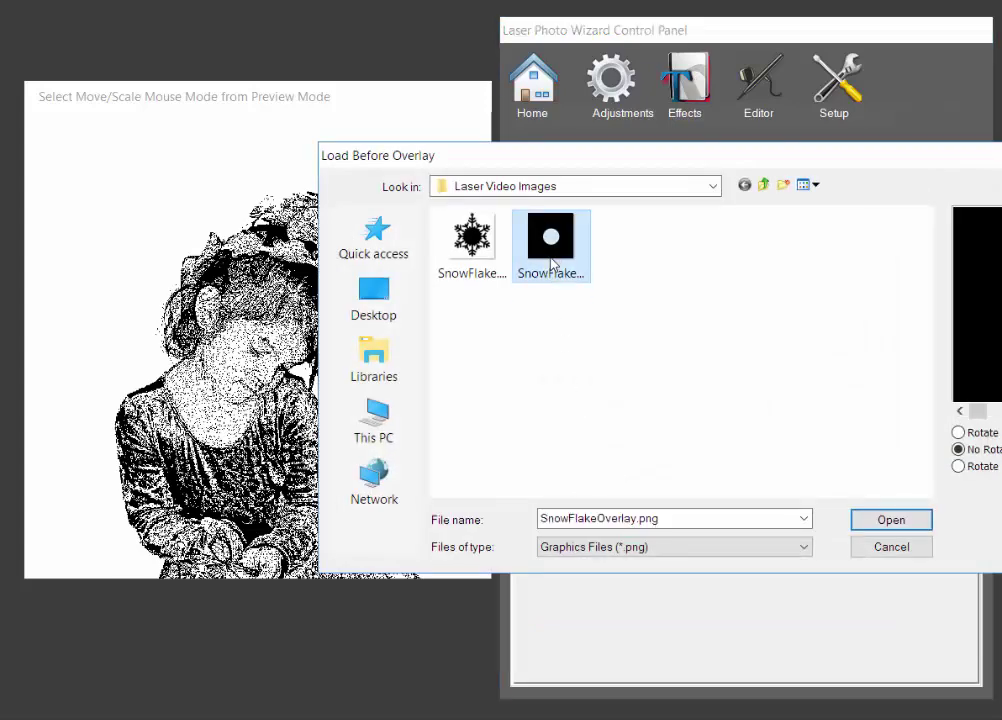
{"action": "left_click", "coordinate": [893, 521]}
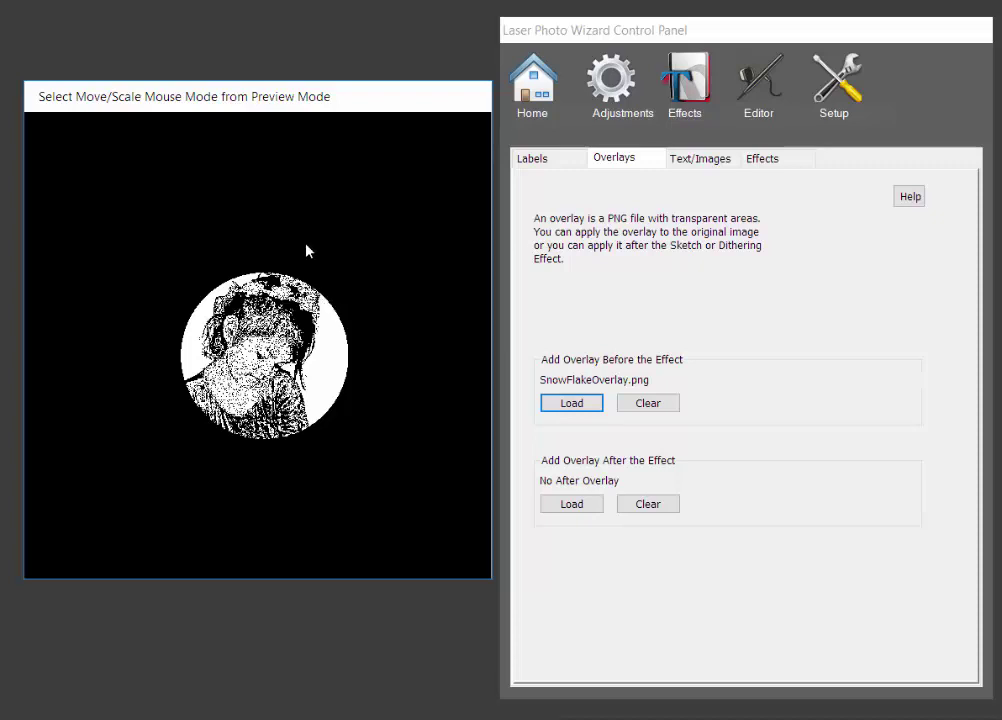
Step: Add SnowFlake.jpg as vector cut lines, scaled down to surround the circular portrait
{"action": "left_click", "coordinate": [700, 160]}
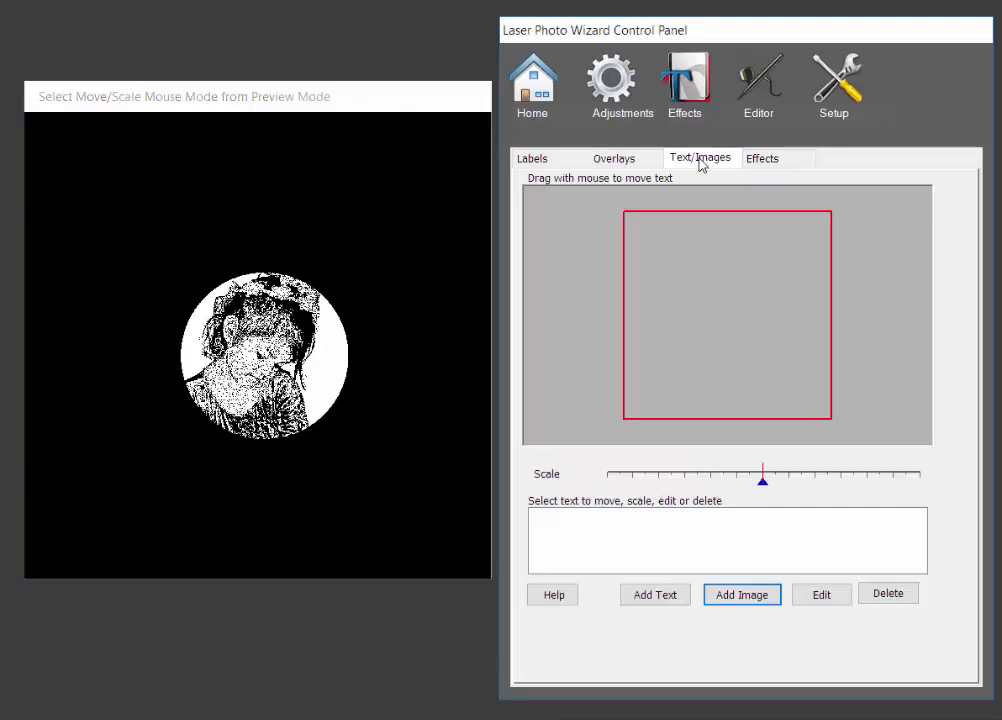
{"action": "left_click", "coordinate": [762, 604]}
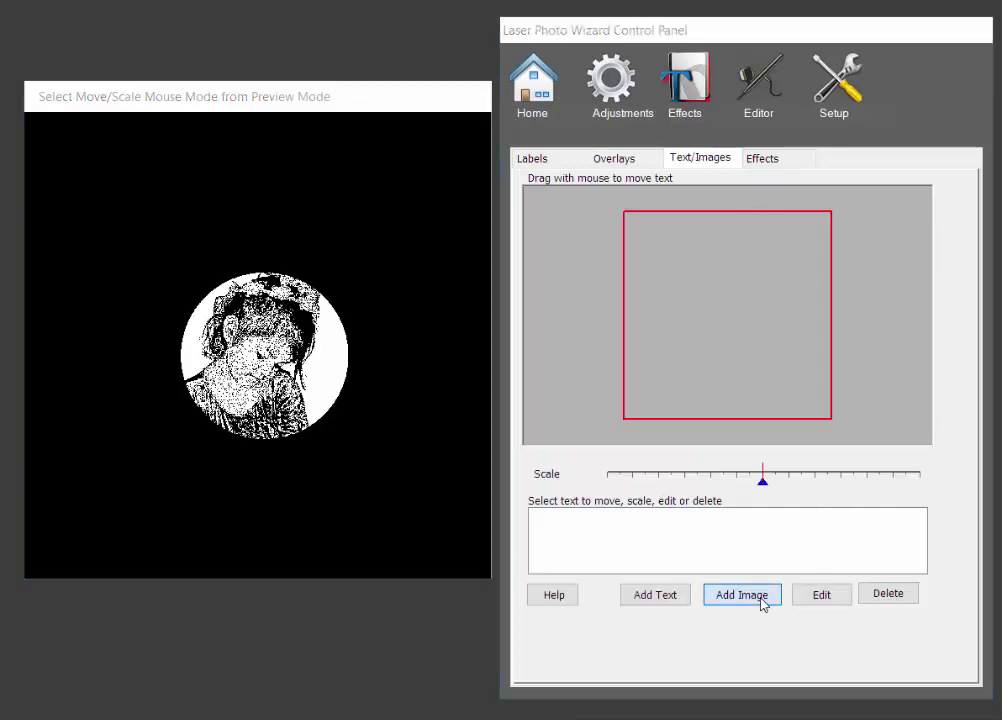
{"action": "left_click", "coordinate": [538, 509]}
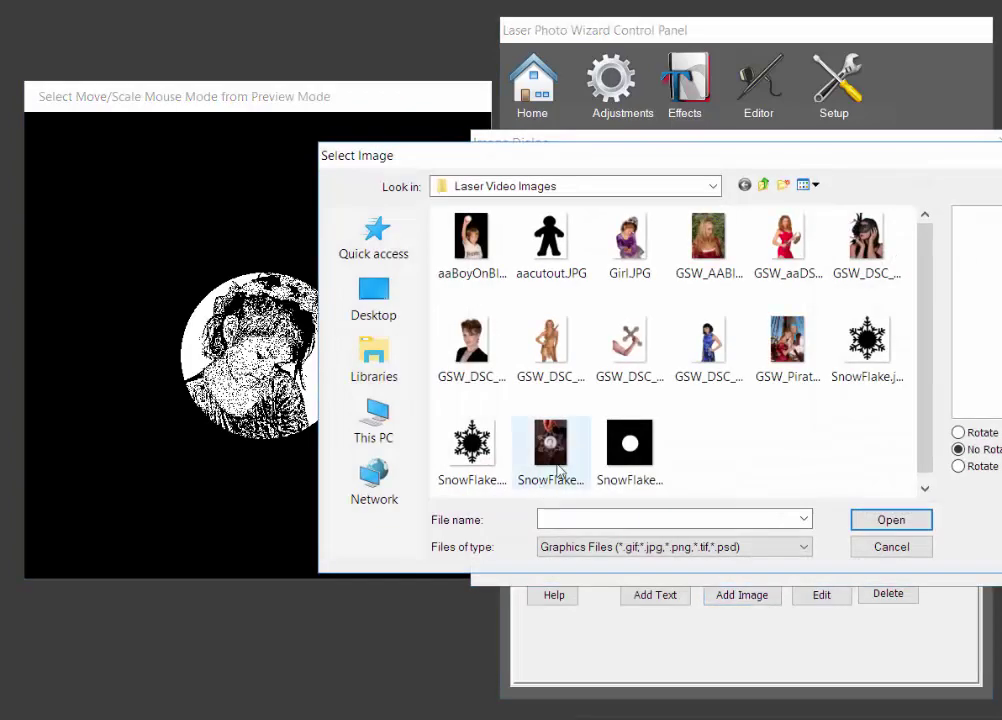
{"action": "left_click", "coordinate": [867, 345]}
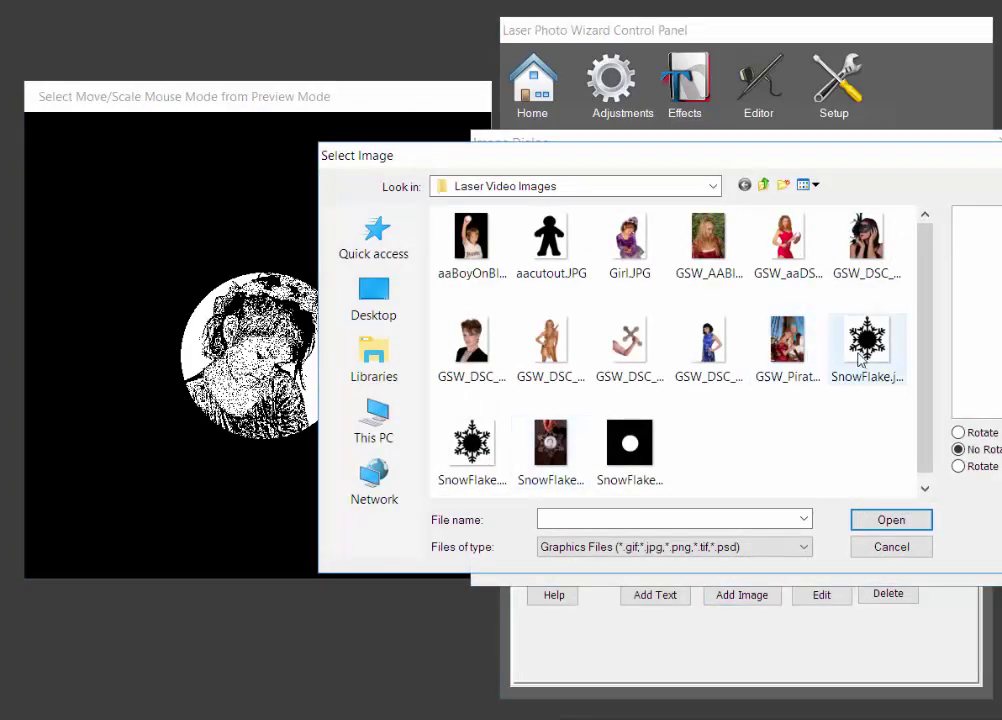
{"action": "left_click", "coordinate": [891, 520]}
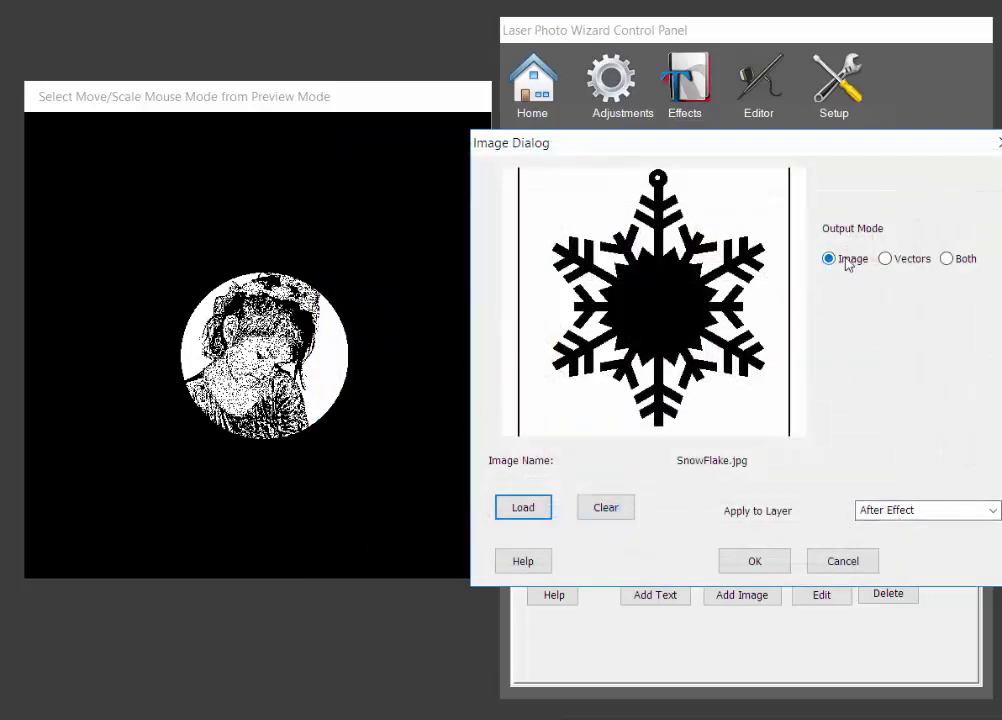
{"action": "left_click", "coordinate": [885, 259]}
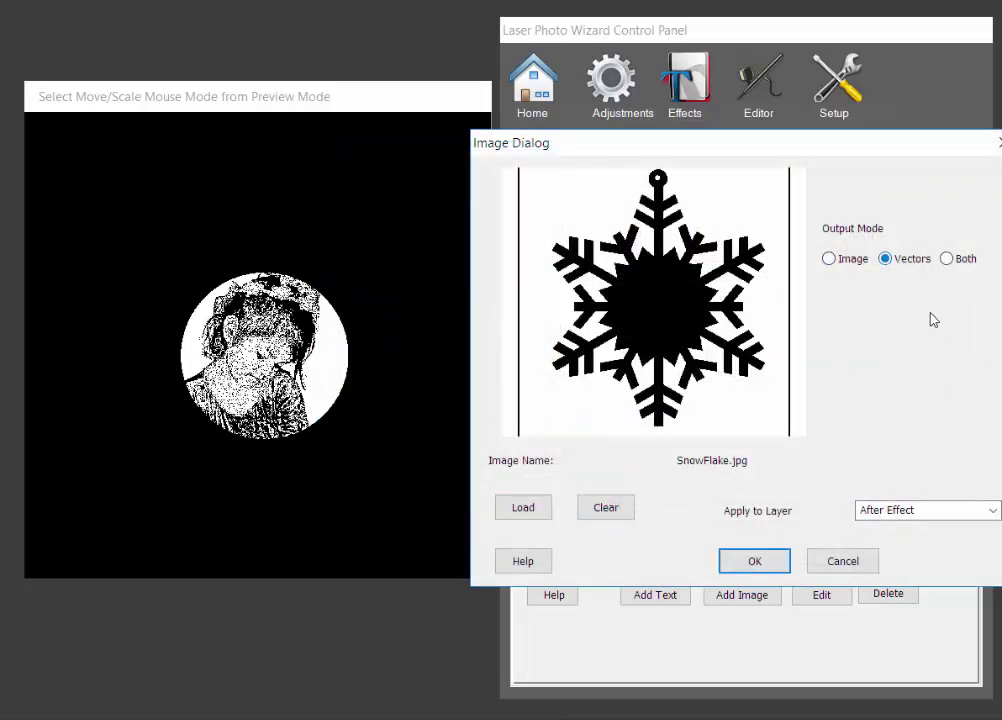
{"action": "left_click", "coordinate": [770, 565]}
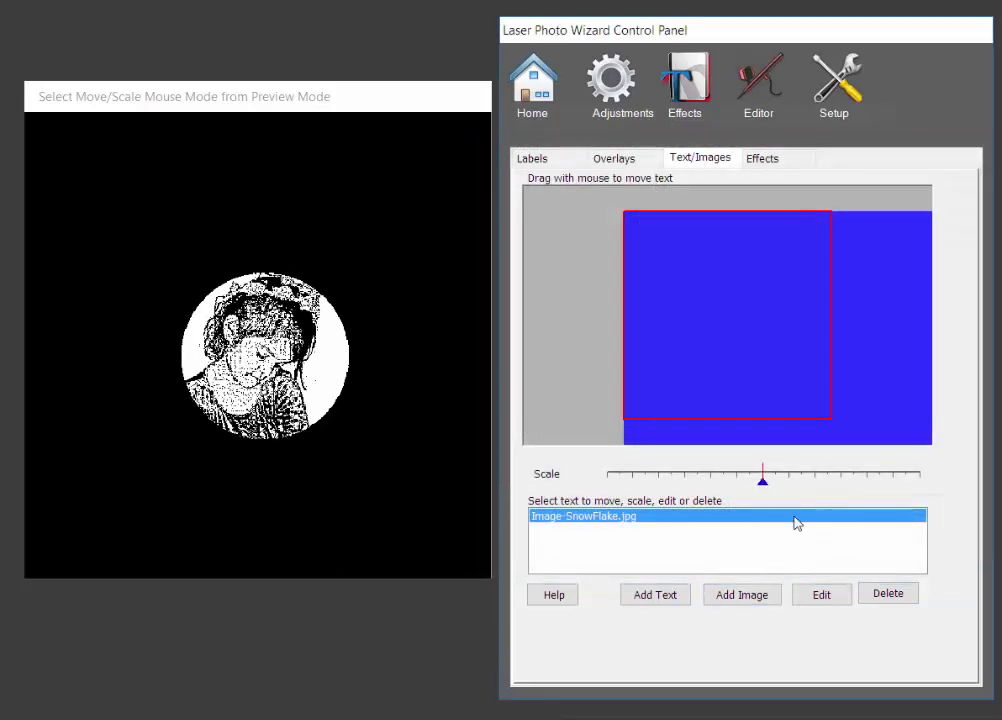
{"action": "left_click_drag", "start_coordinate": [757, 486], "coordinate": [716, 479]}
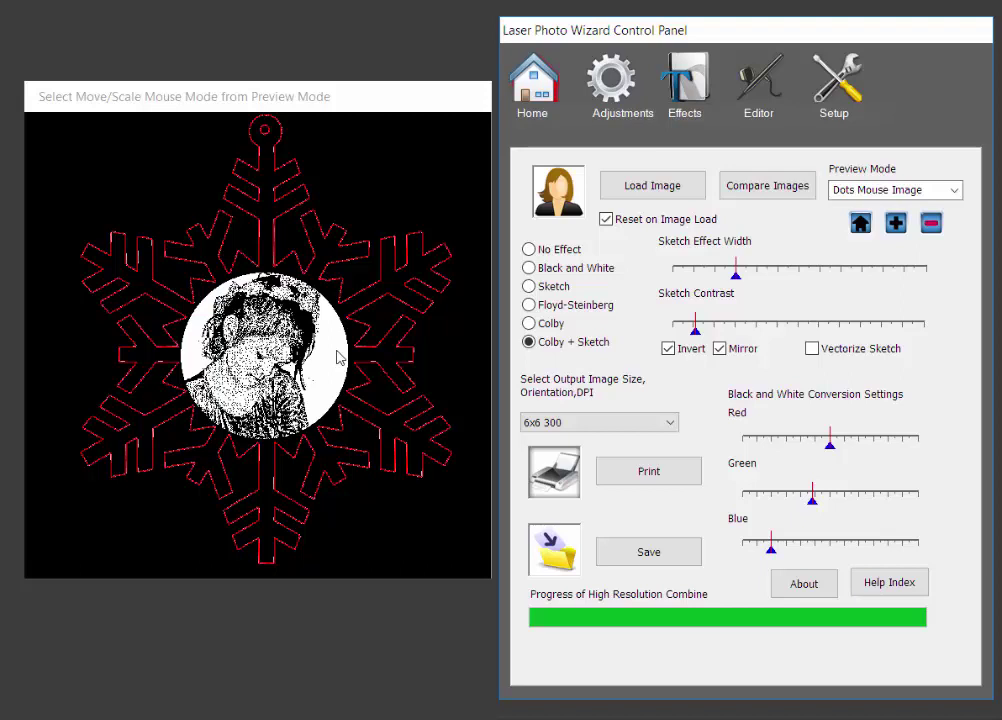
Step: Load the finished snowflake ornament photo and shift its preview window to inspect it
{"action": "left_click", "coordinate": [636, 192]}
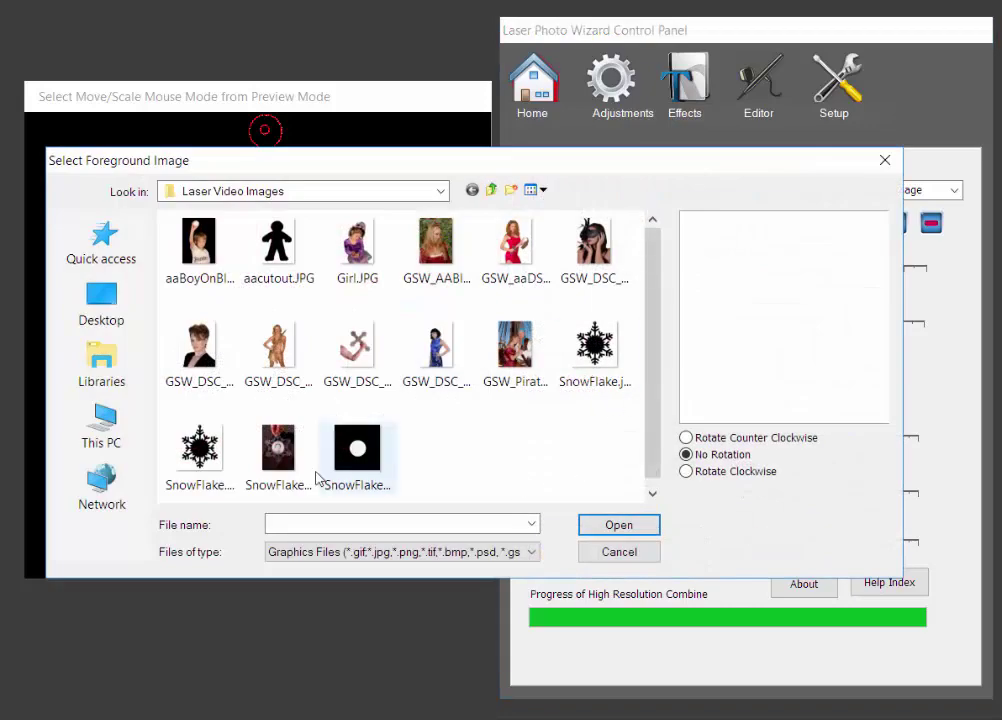
{"action": "double_click", "coordinate": [278, 450]}
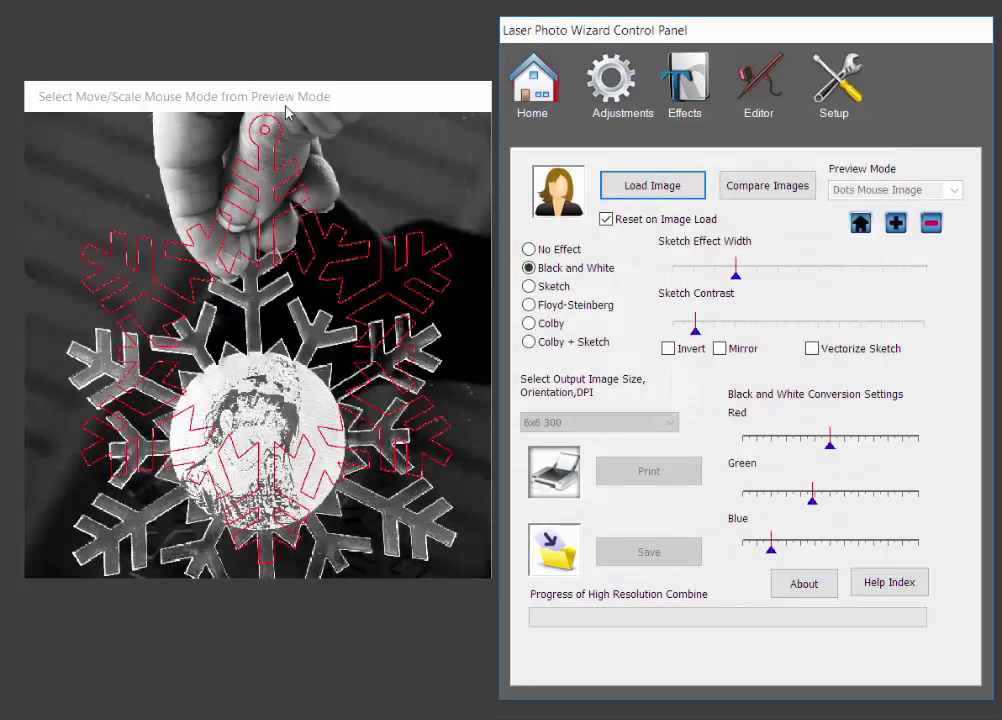
{"action": "mouse_move", "coordinate": [284, 106]}
{"action": "left_mouse_down"}
{"action": "mouse_move", "coordinate": [460, 120]}
{"action": "mouse_move", "coordinate": [673, 193]}
{"action": "left_mouse_up"}
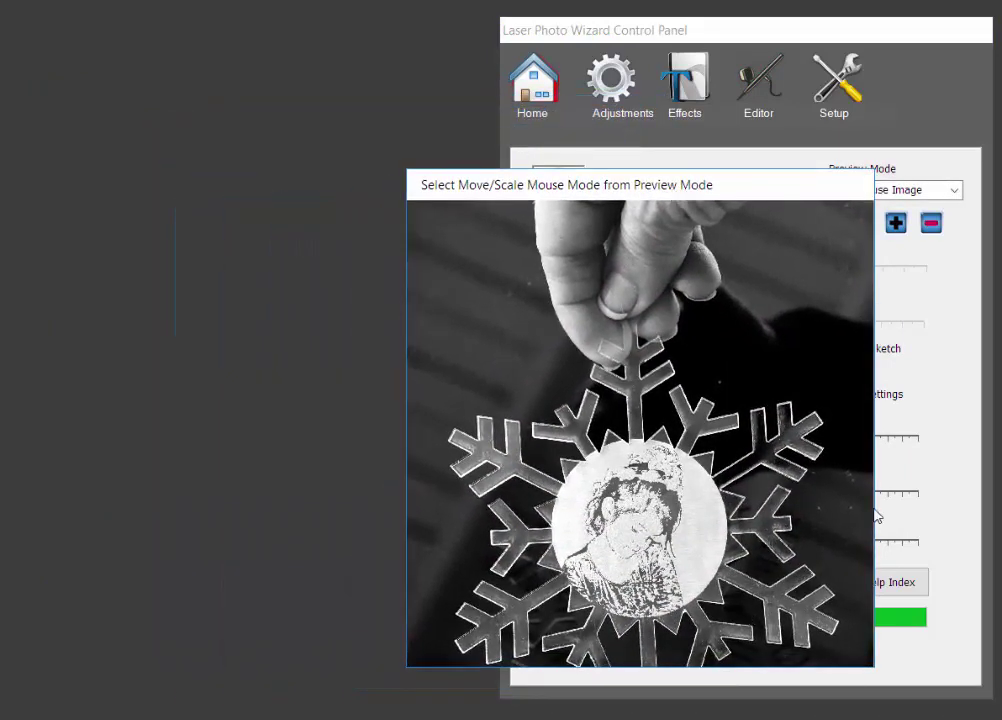
{"action": "left_click_drag", "start_coordinate": [604, 186], "coordinate": [441, 51]}
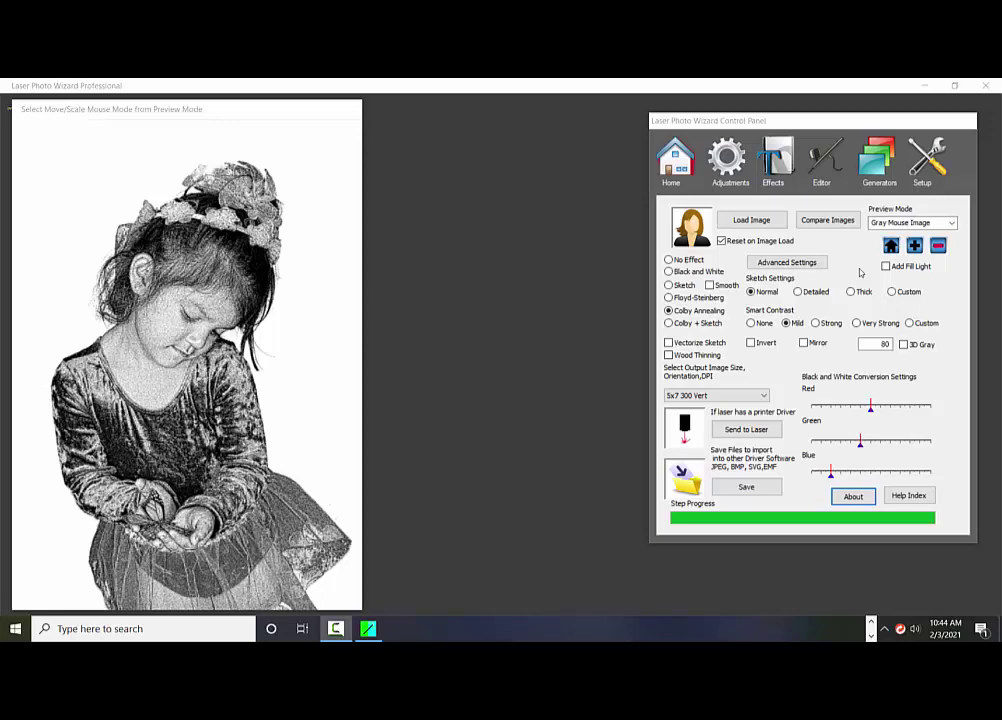
Step: Open the Smart Contrast Custom detail settings, then close them with Done
{"action": "left_click", "coordinate": [922, 324]}
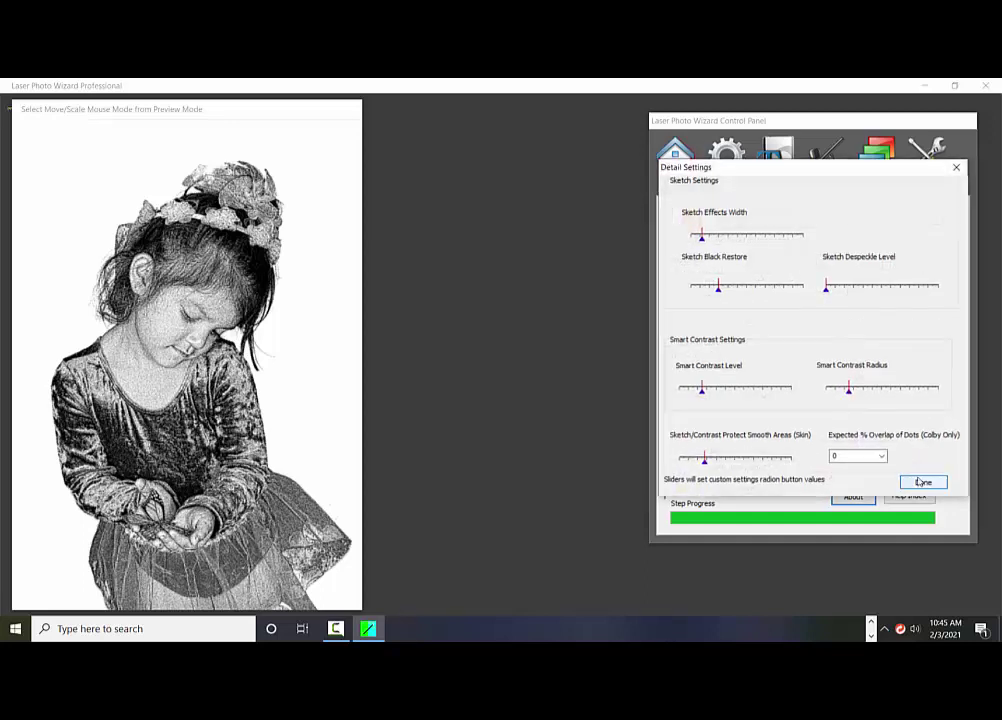
{"action": "left_click", "coordinate": [920, 482]}
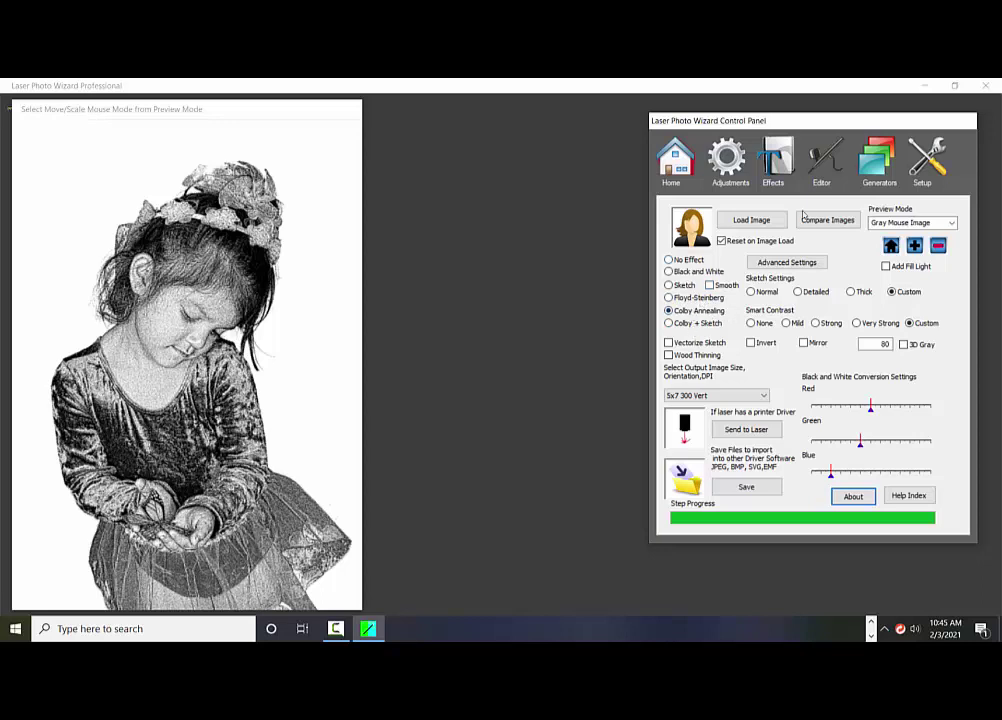
{"action": "left_click", "coordinate": [876, 163]}
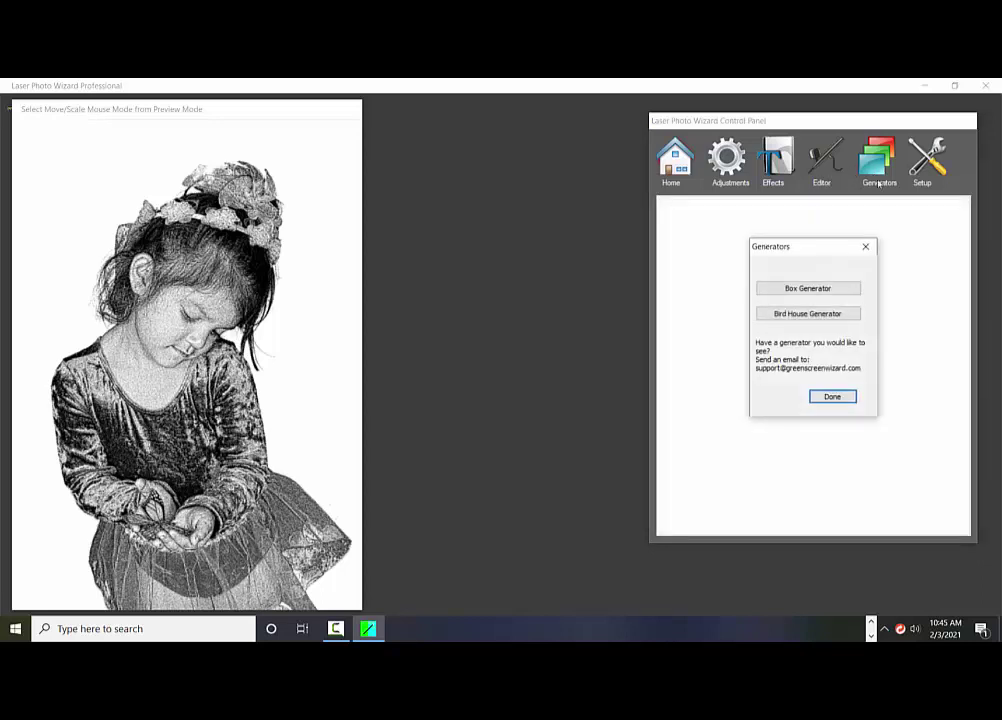
{"action": "left_click", "coordinate": [777, 290]}
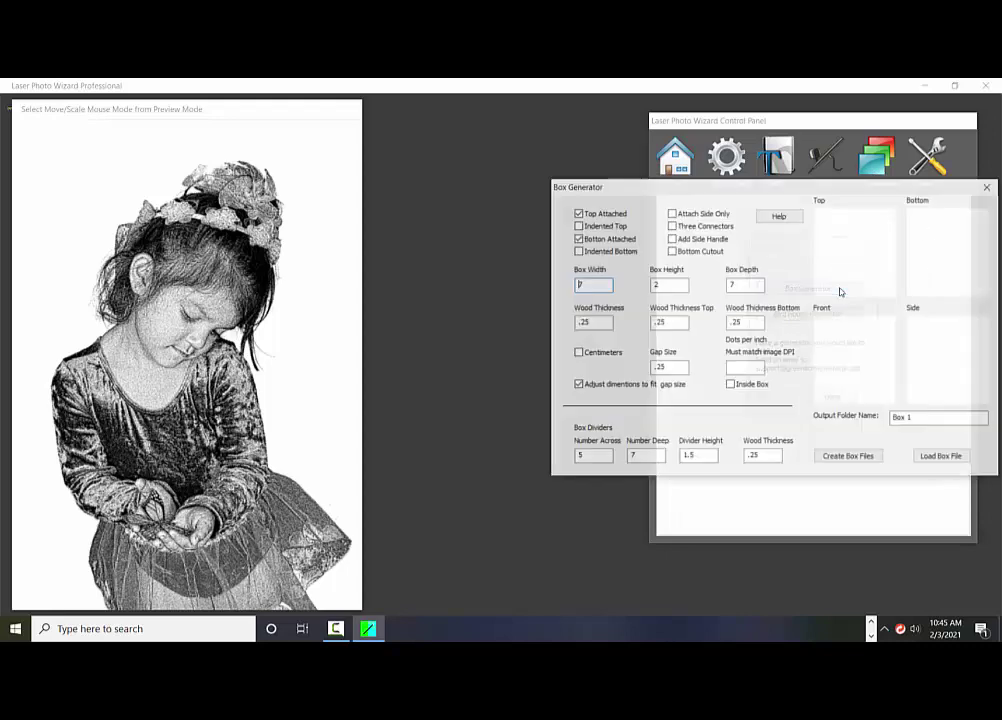
{"action": "left_click", "coordinate": [988, 186]}
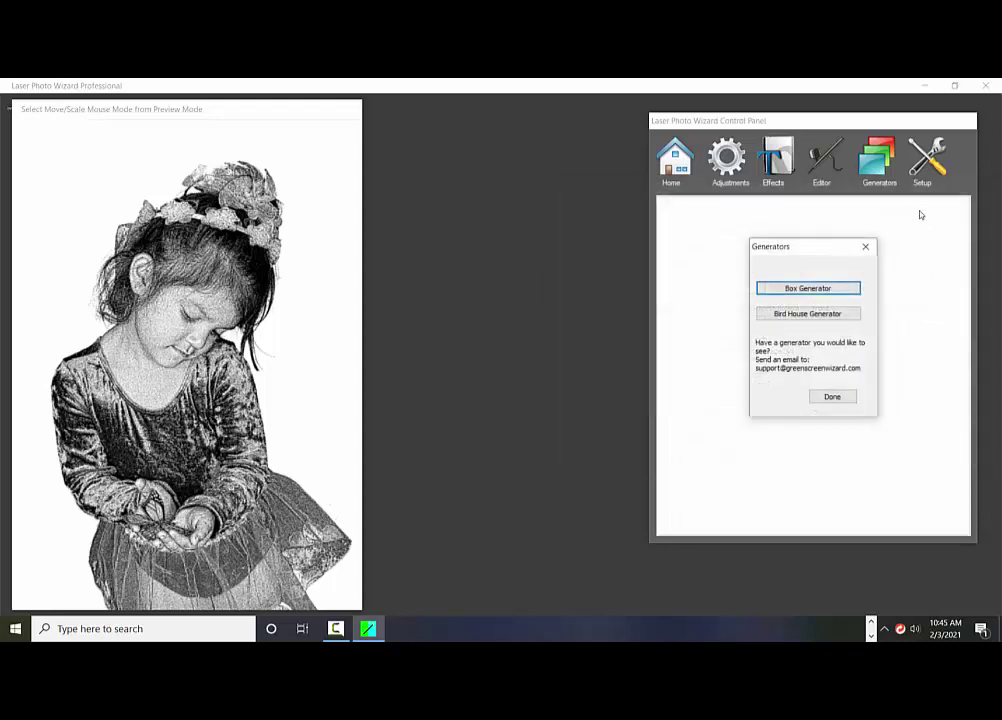
{"action": "left_click", "coordinate": [820, 316]}
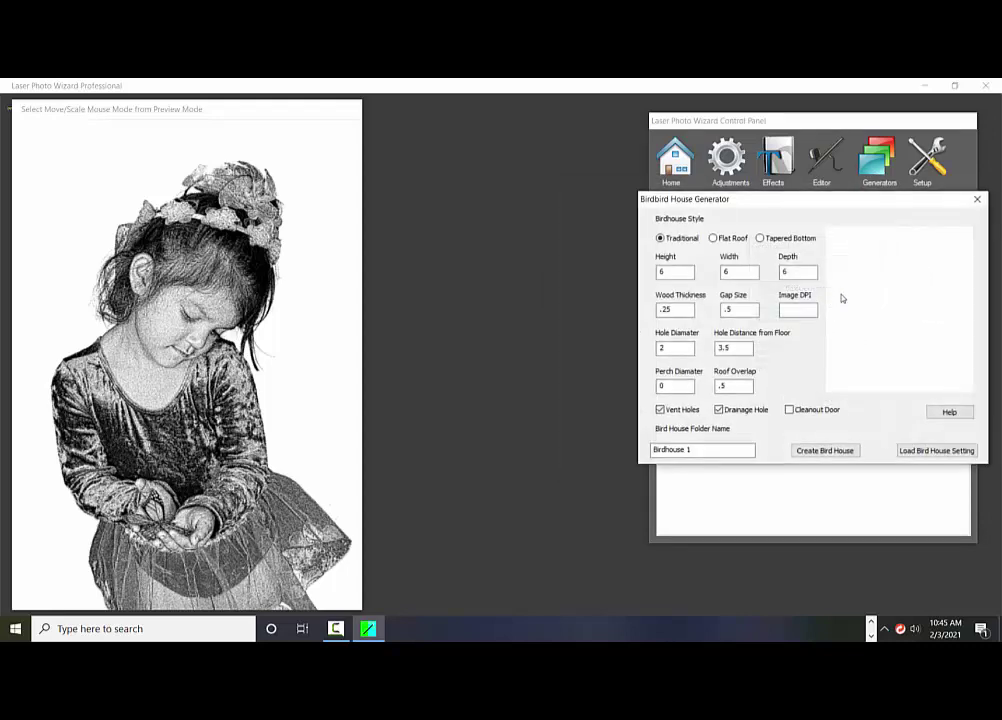
{"action": "left_click", "coordinate": [975, 197]}
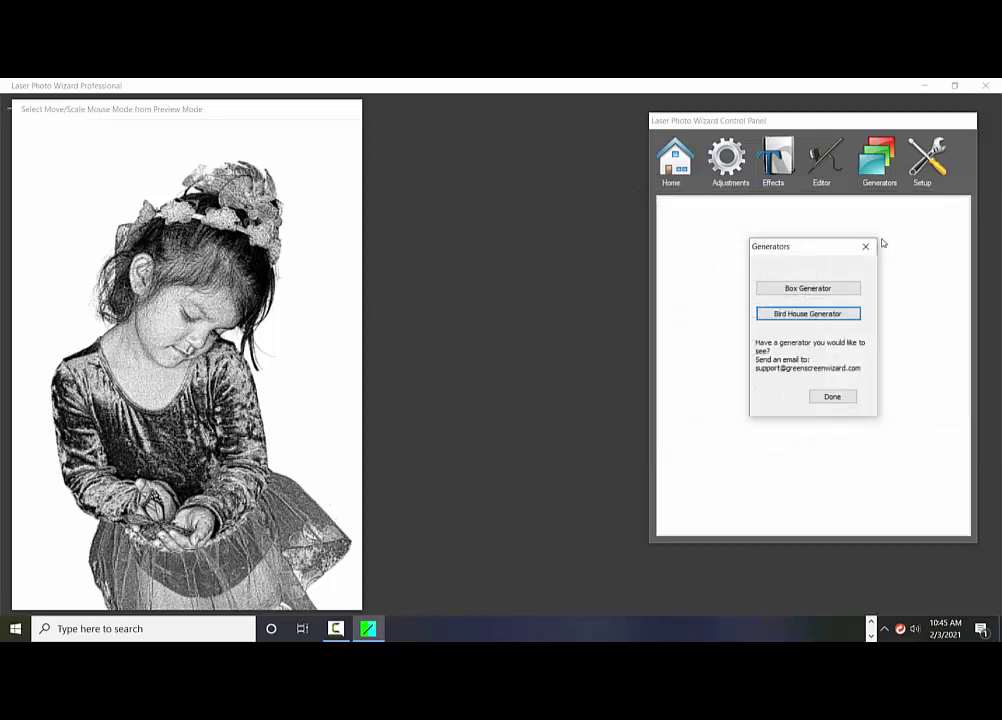
{"action": "left_click", "coordinate": [866, 246]}
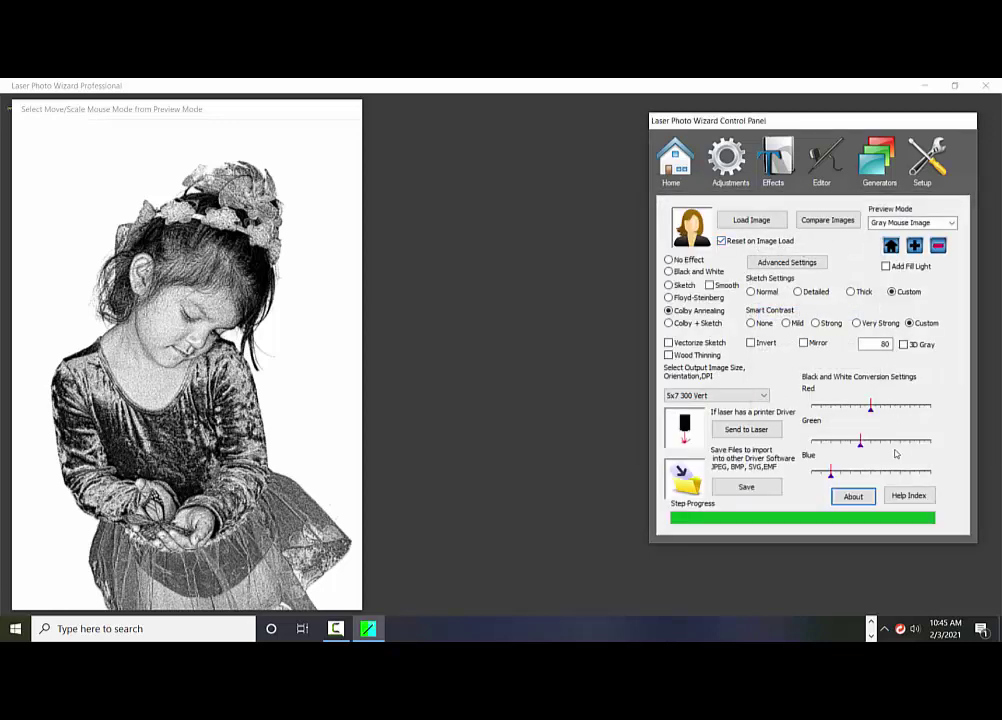